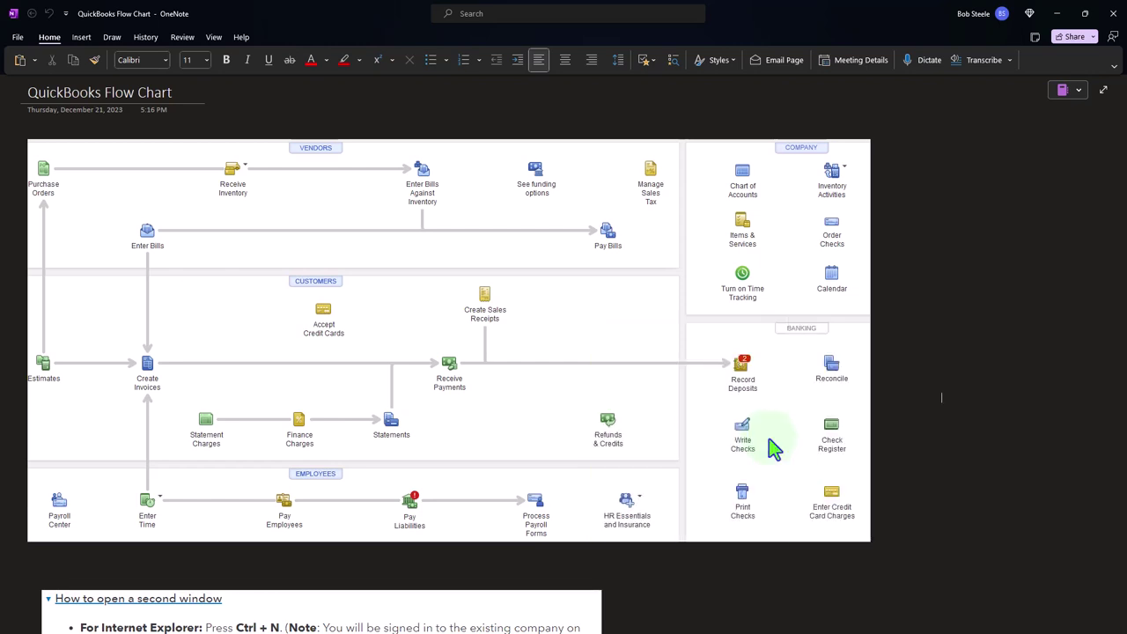
# Step: Switch to the 40 Perpetual FIFO workbook in Excel and examine the Cost of Merchandise section and the 5-Mar purchase's quantity, unit cost and total cost
pyautogui.click(1055, 15)
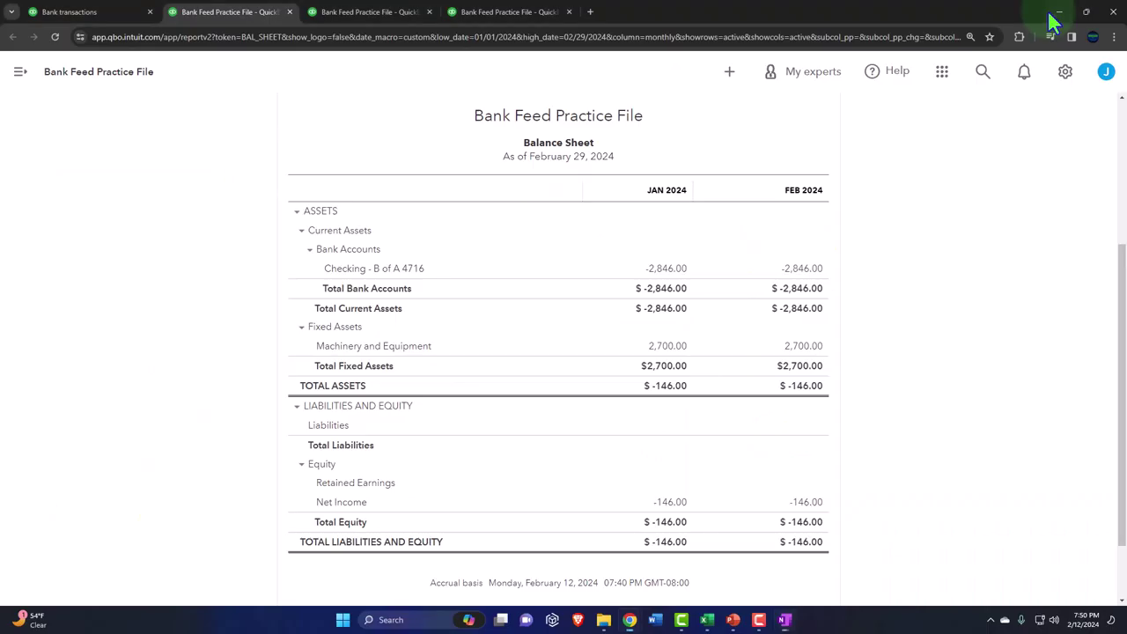
pyautogui.moveTo(707, 622)
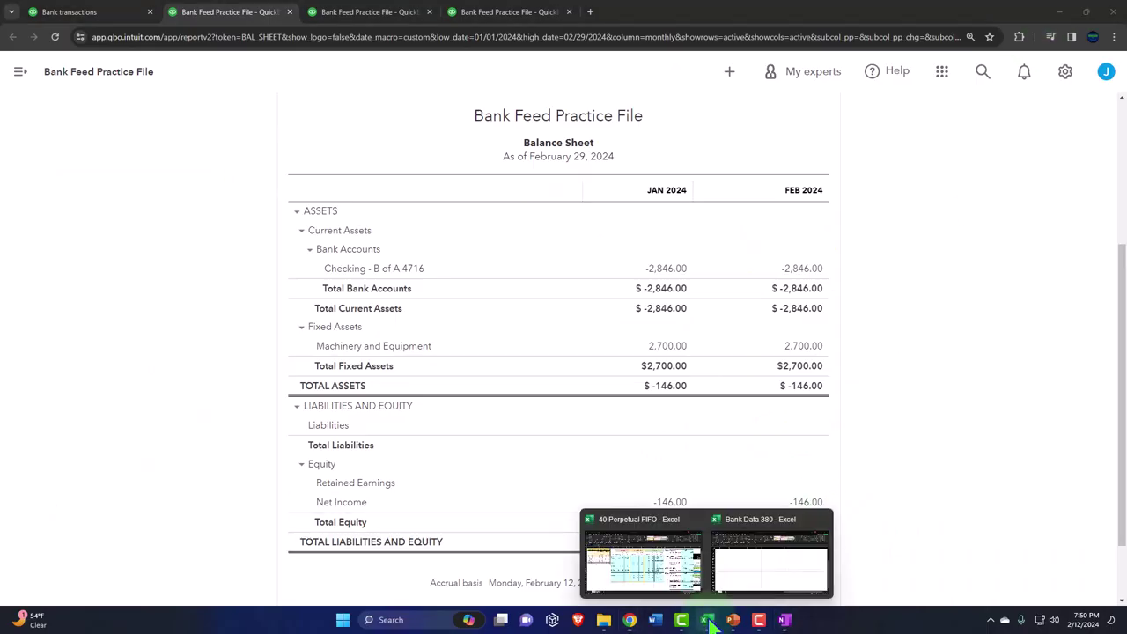
pyautogui.click(642, 559)
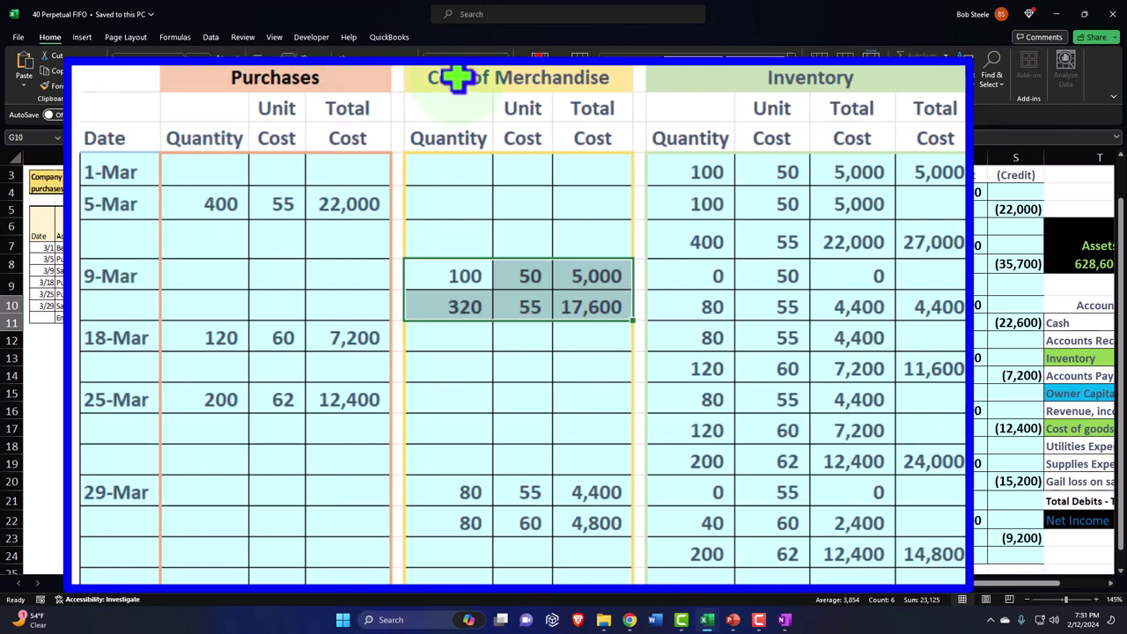
pyautogui.click(428, 205)
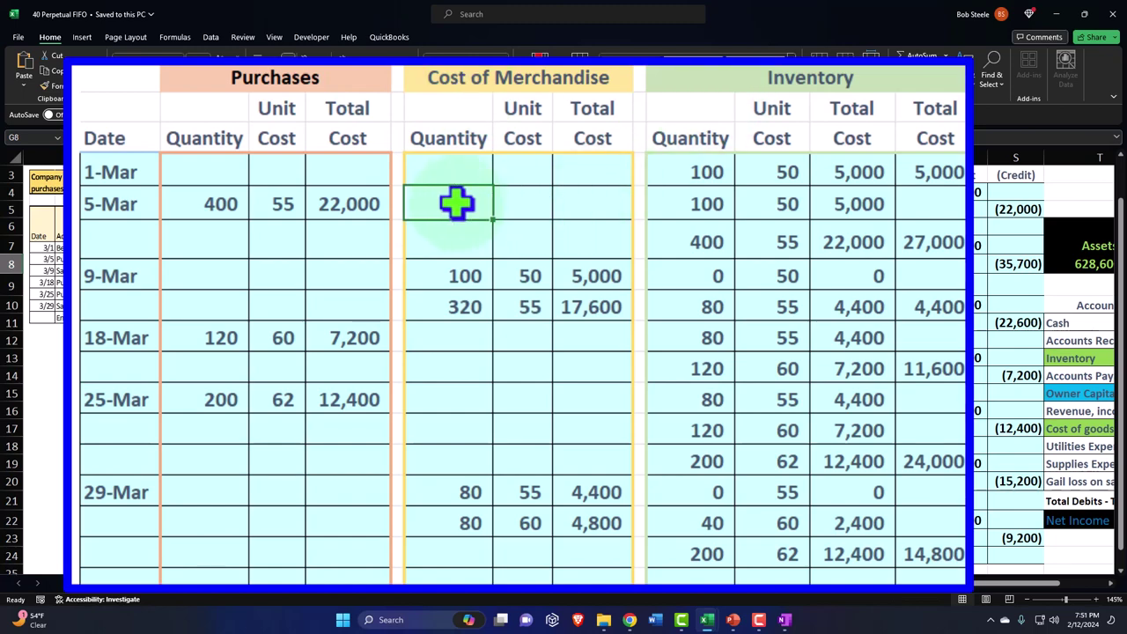
pyautogui.click(202, 171)
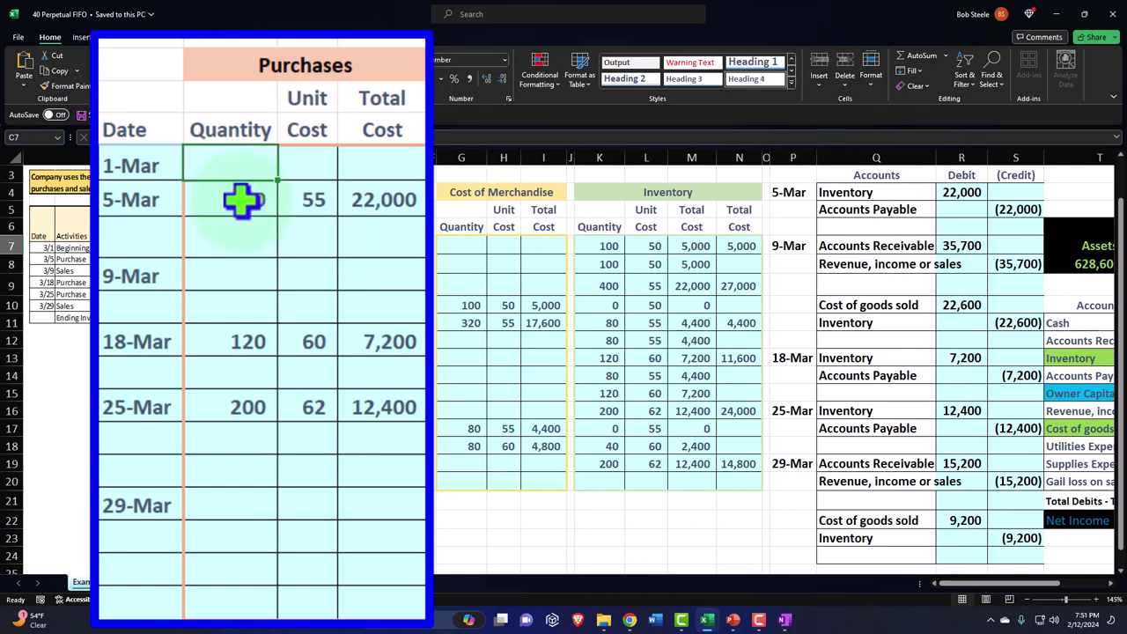
pyautogui.click(244, 206)
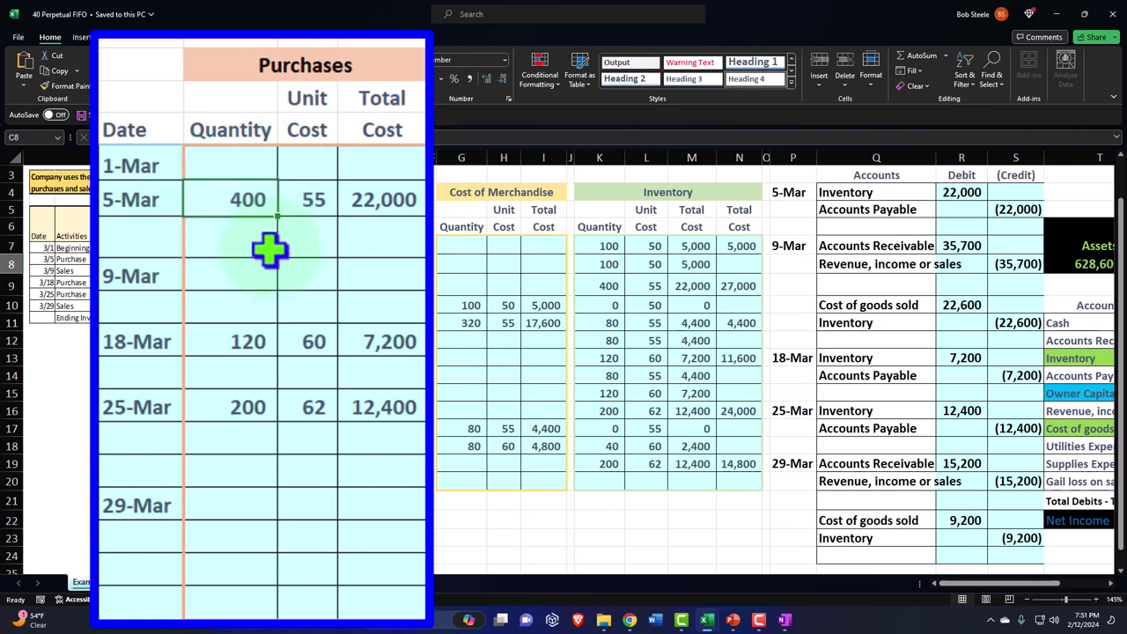
pyautogui.click(299, 199)
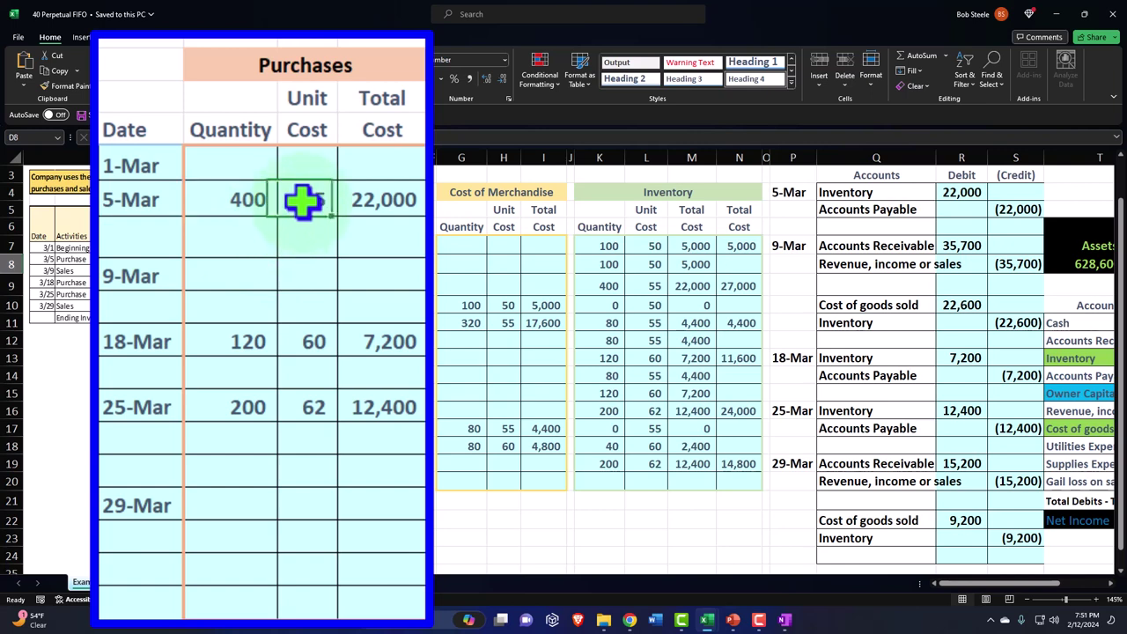
pyautogui.click(232, 199)
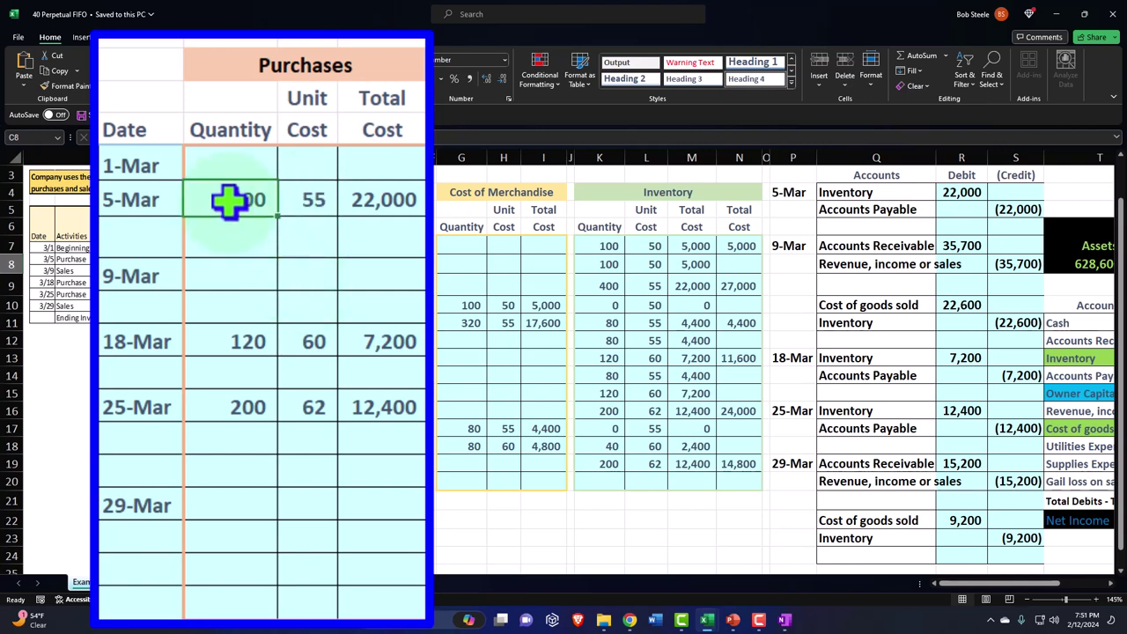
pyautogui.click(308, 197)
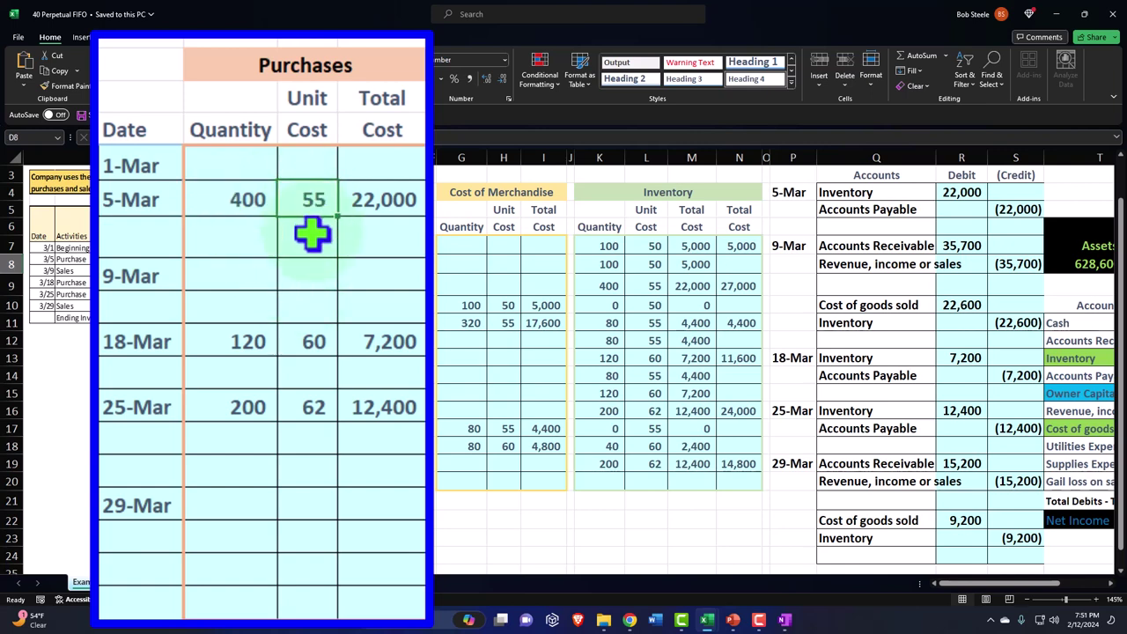
pyautogui.click(373, 207)
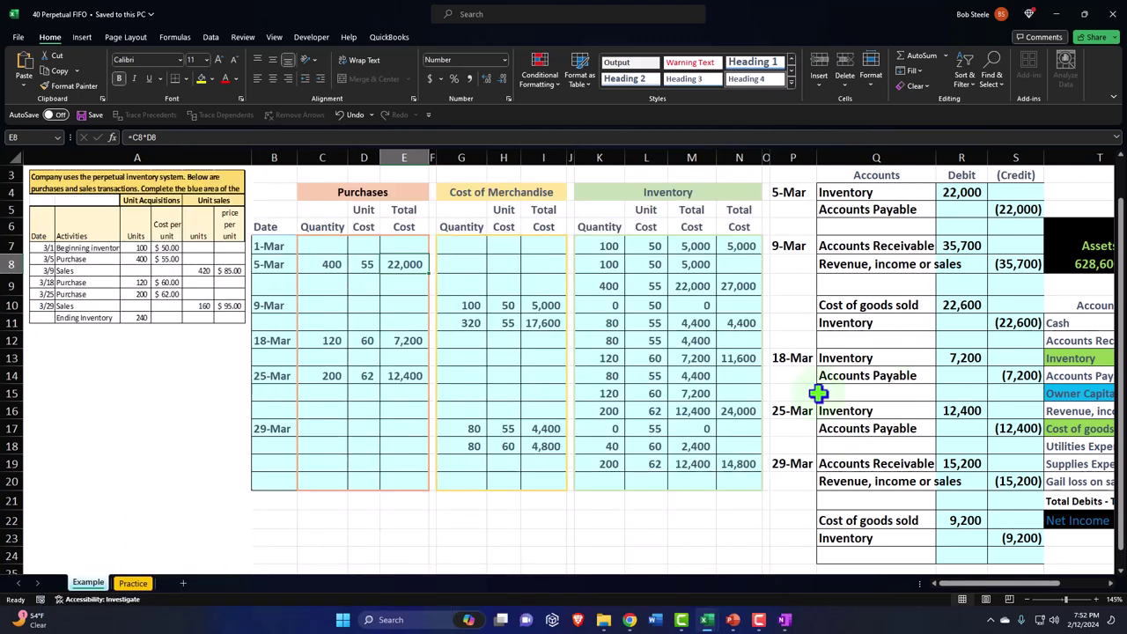
# Step: In the Bank Data 380 workbook, format the entire sheet as Currency with no symbol, zero decimal places and negatives in red parentheses
pyautogui.moveTo(718, 624)
pyautogui.click(748, 569)
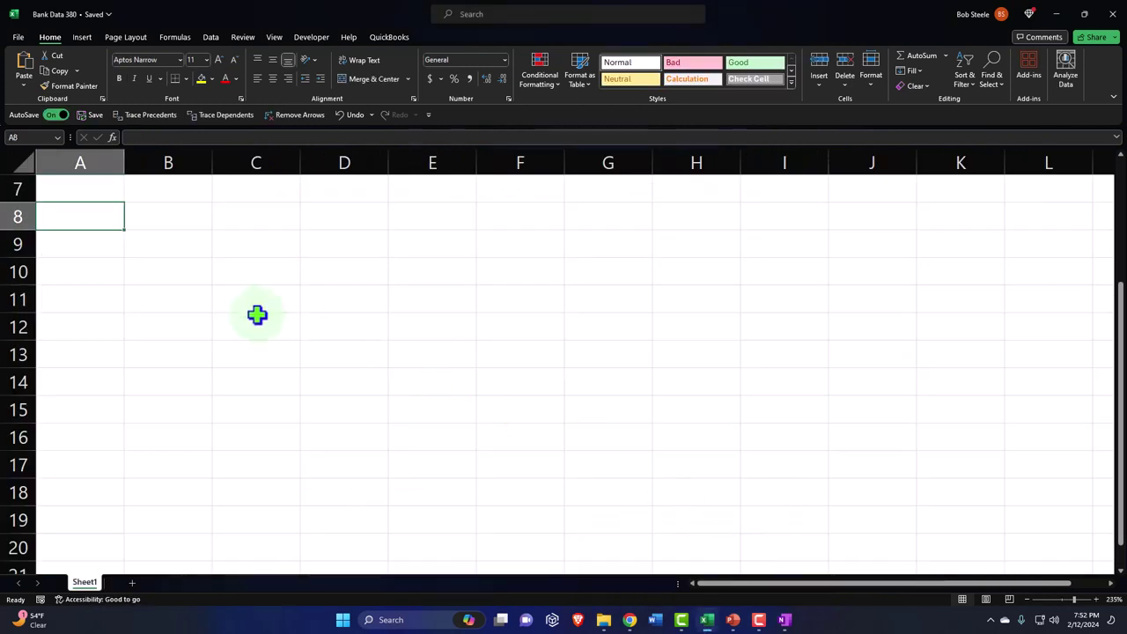
pyautogui.click(20, 161)
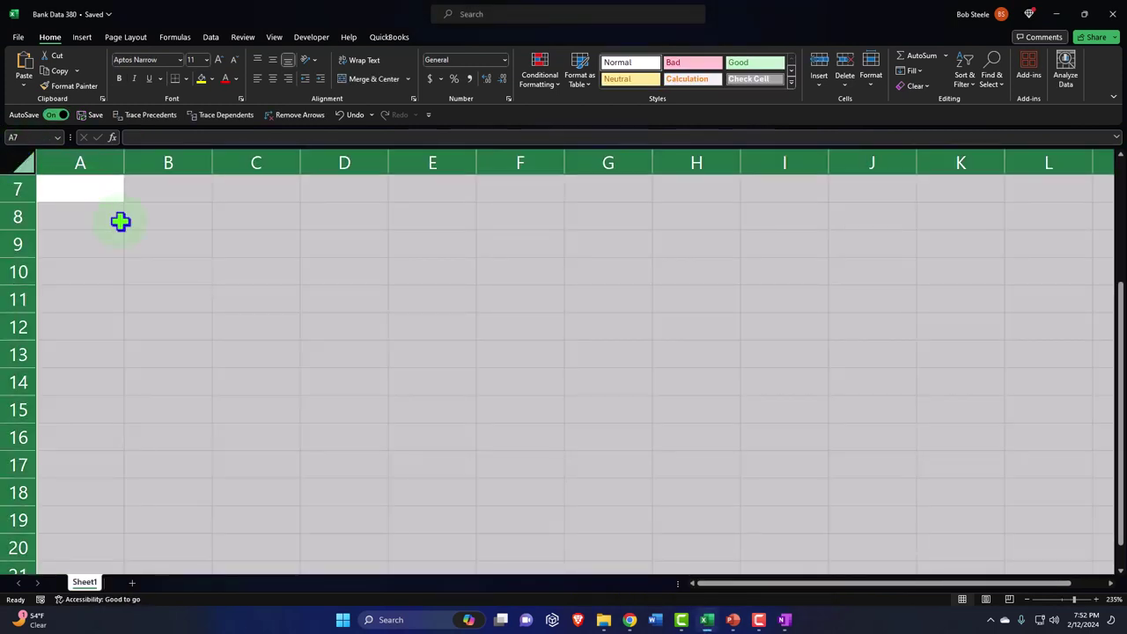
pyautogui.rightClick(118, 221)
pyautogui.click(237, 438)
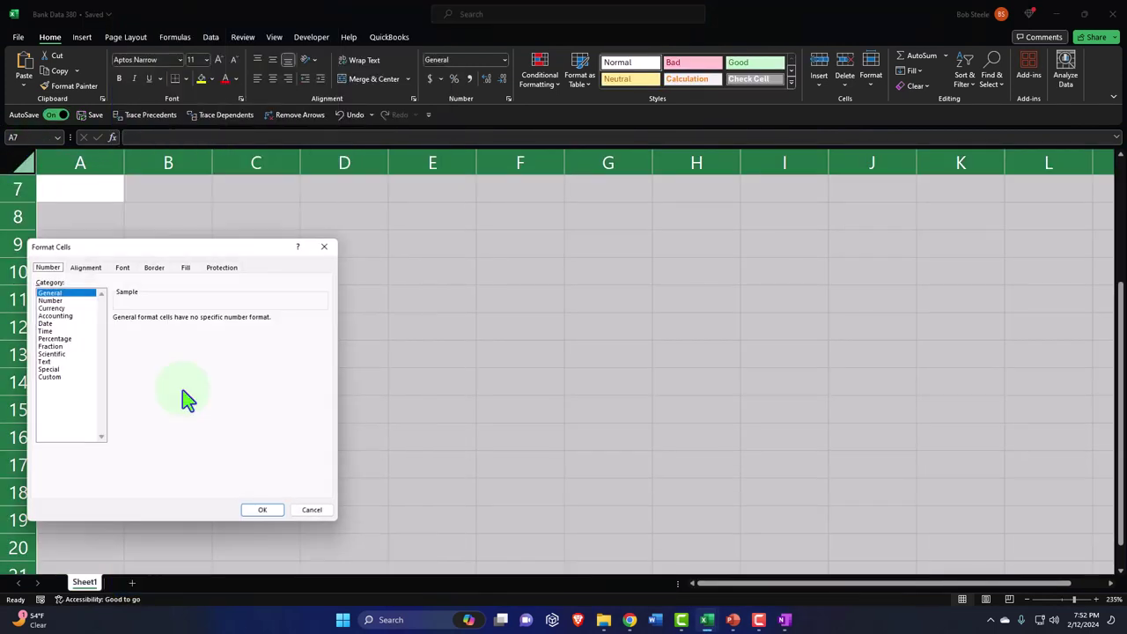
pyautogui.click(71, 148)
pyautogui.click(203, 269)
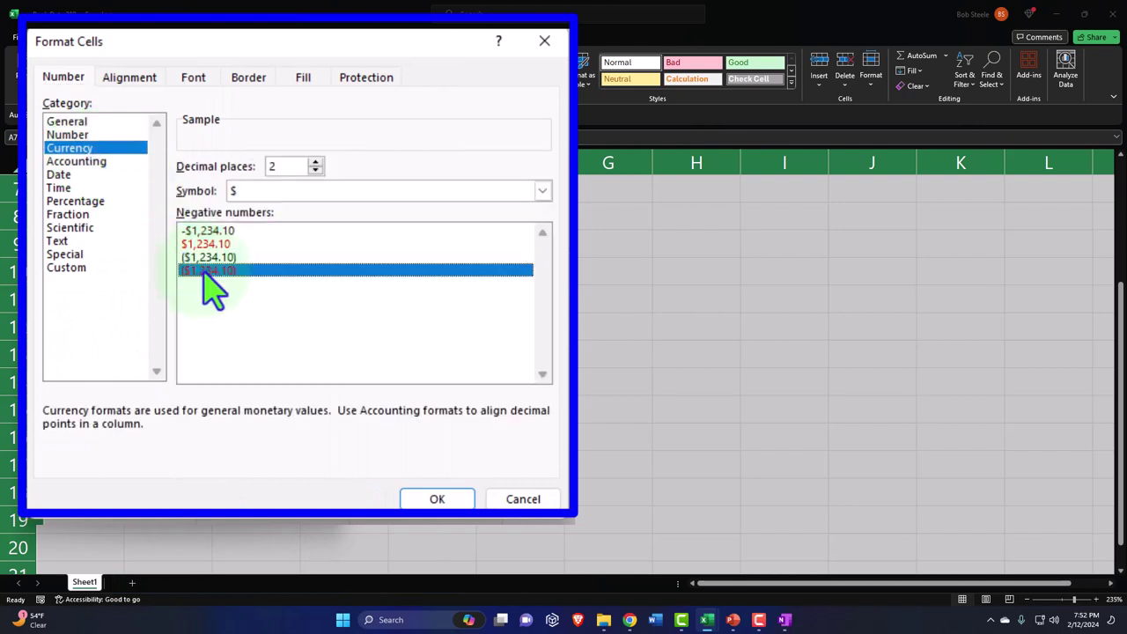
pyautogui.click(300, 190)
pyautogui.click(291, 211)
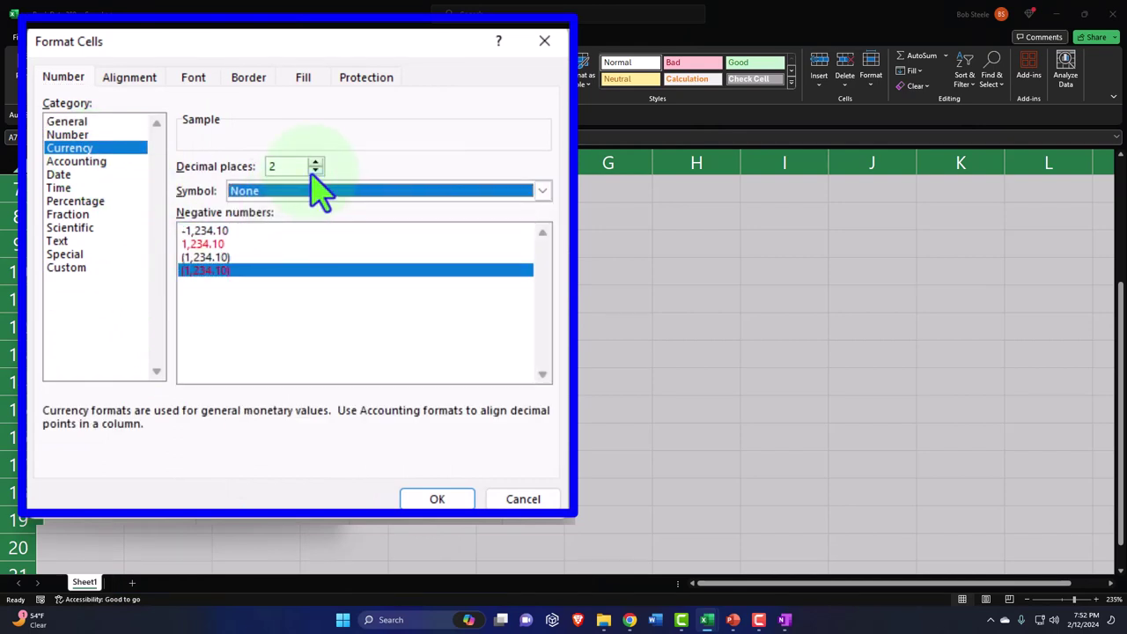
pyautogui.click(314, 170)
pyautogui.click(315, 170)
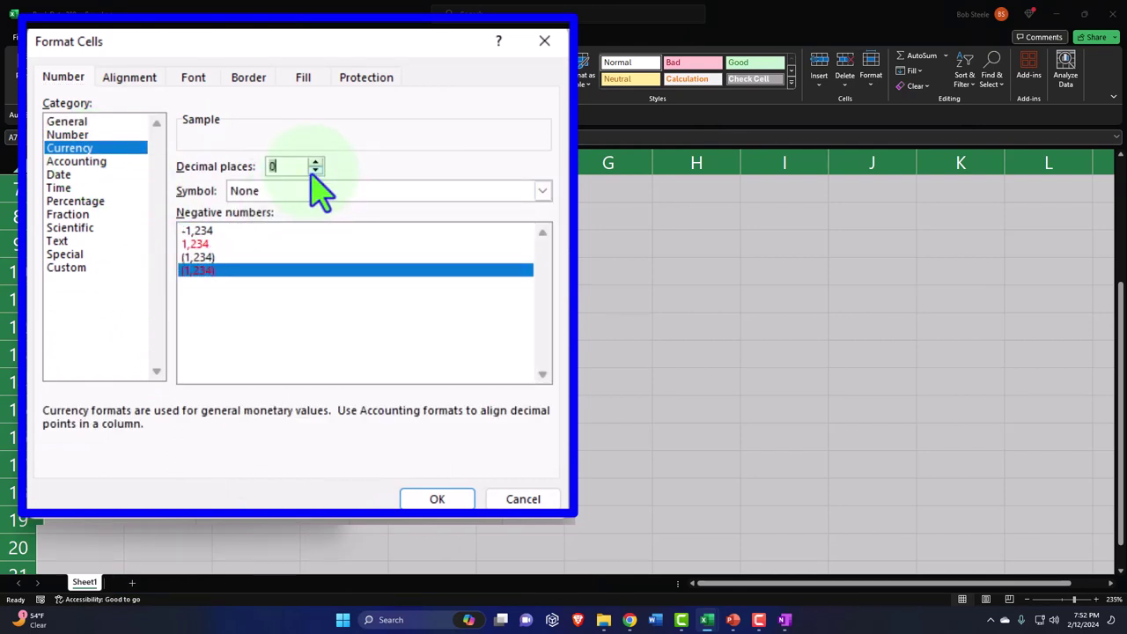
pyautogui.click(451, 500)
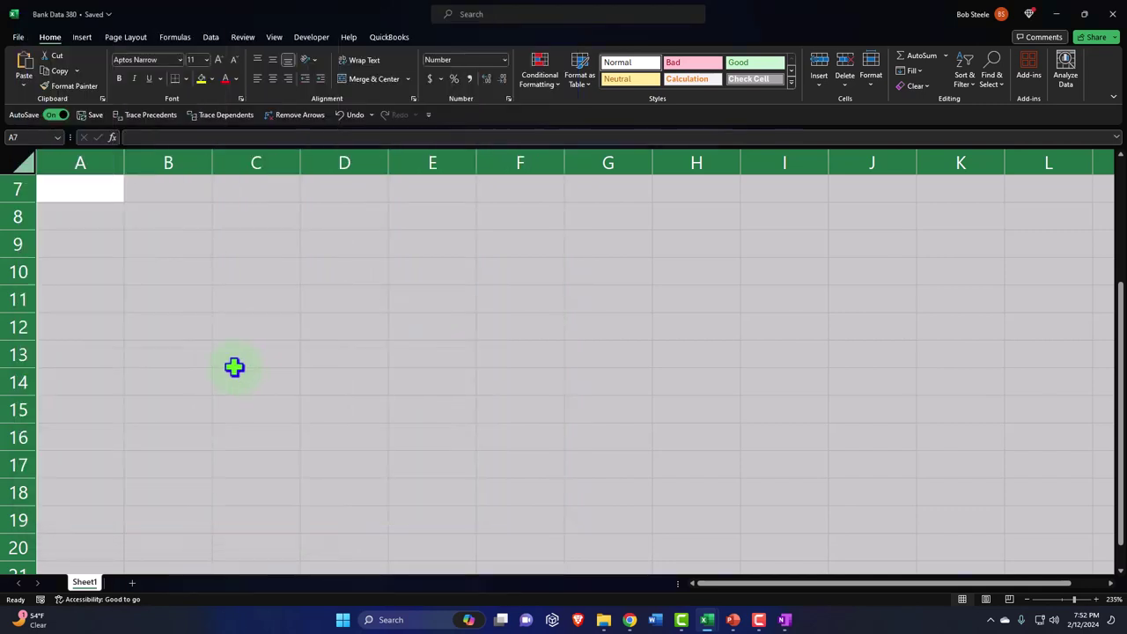
# Step: Enter the label Beg with 130 in A7:B7 and Purchase with 40 in A8:B8
pyautogui.write('Beg')
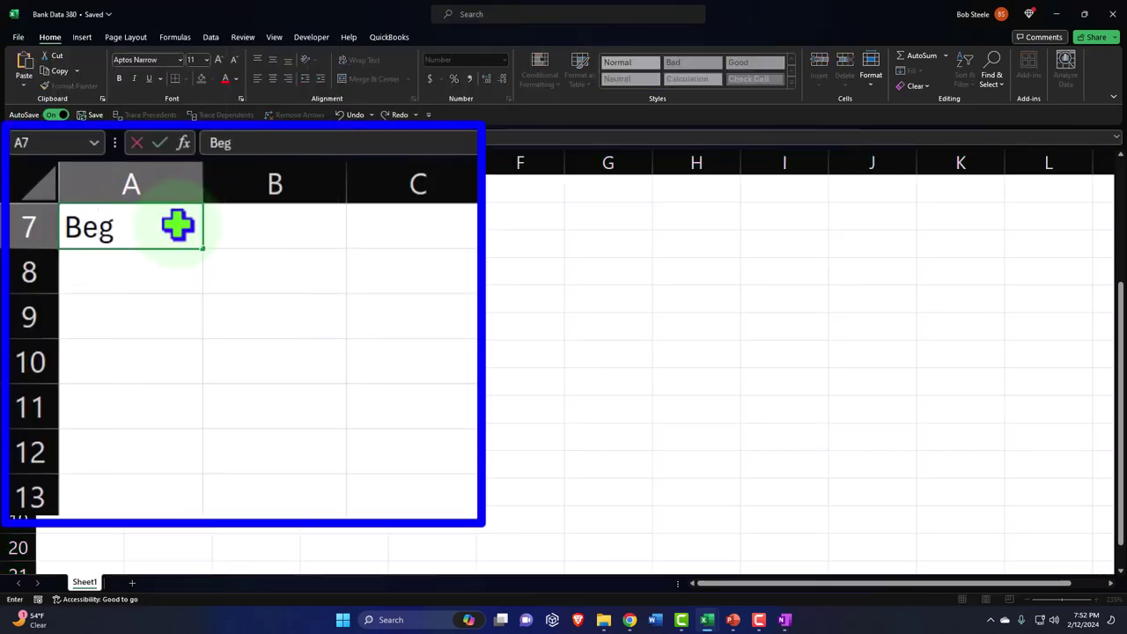
pyautogui.press('Tab')
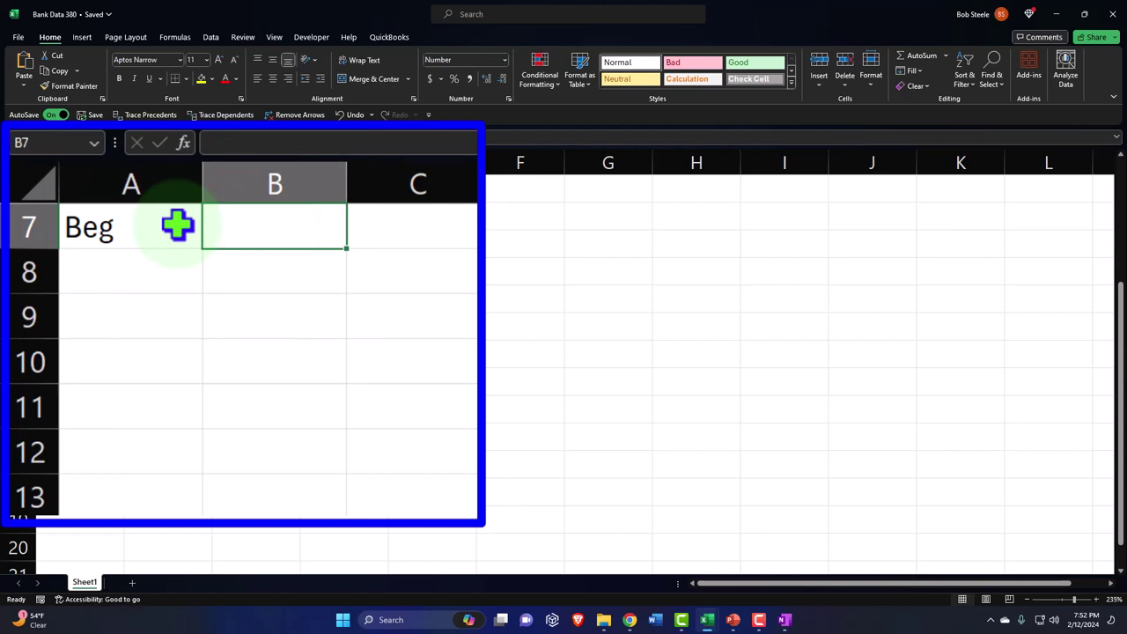
pyautogui.write('130')
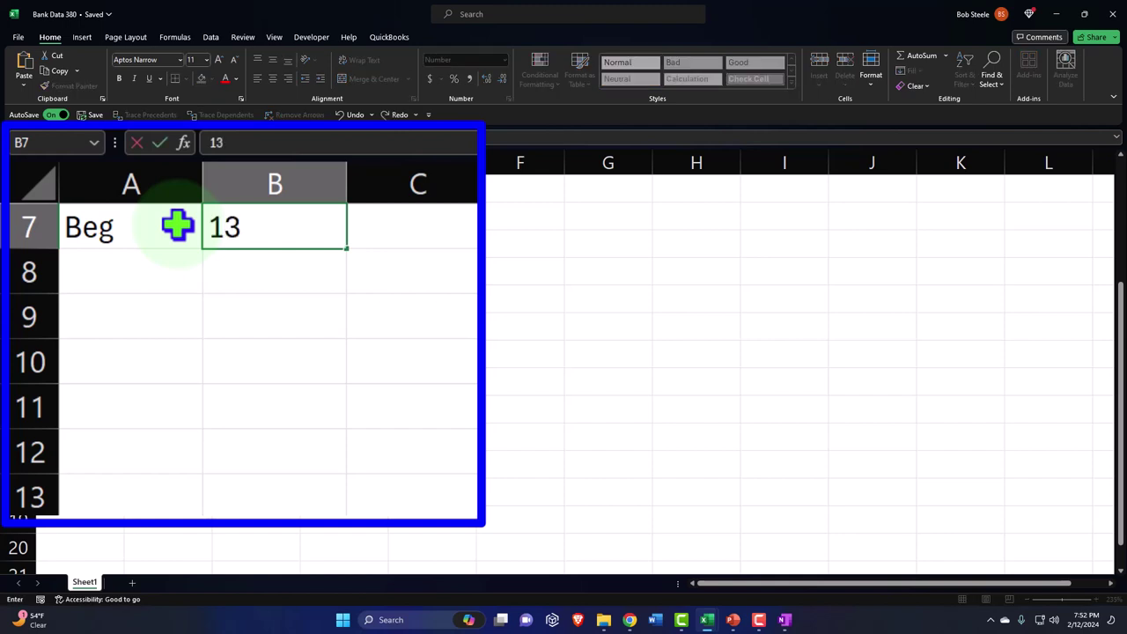
pyautogui.press('Return')
pyautogui.write('Purchase')
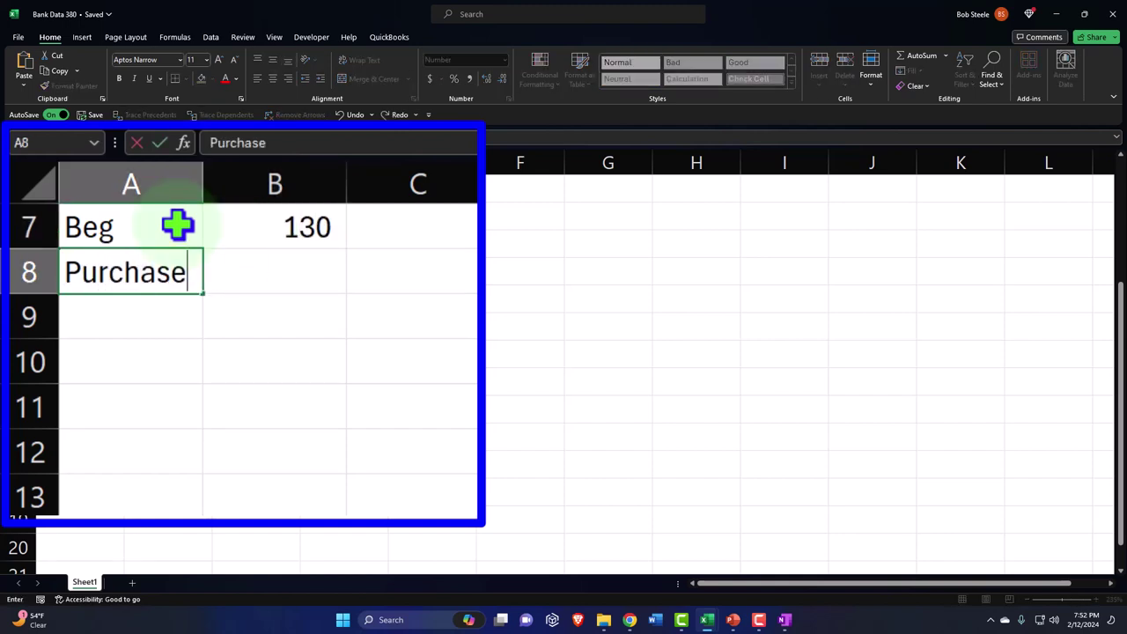
pyautogui.press('Tab')
pyautogui.write('40')
pyautogui.press('Return')
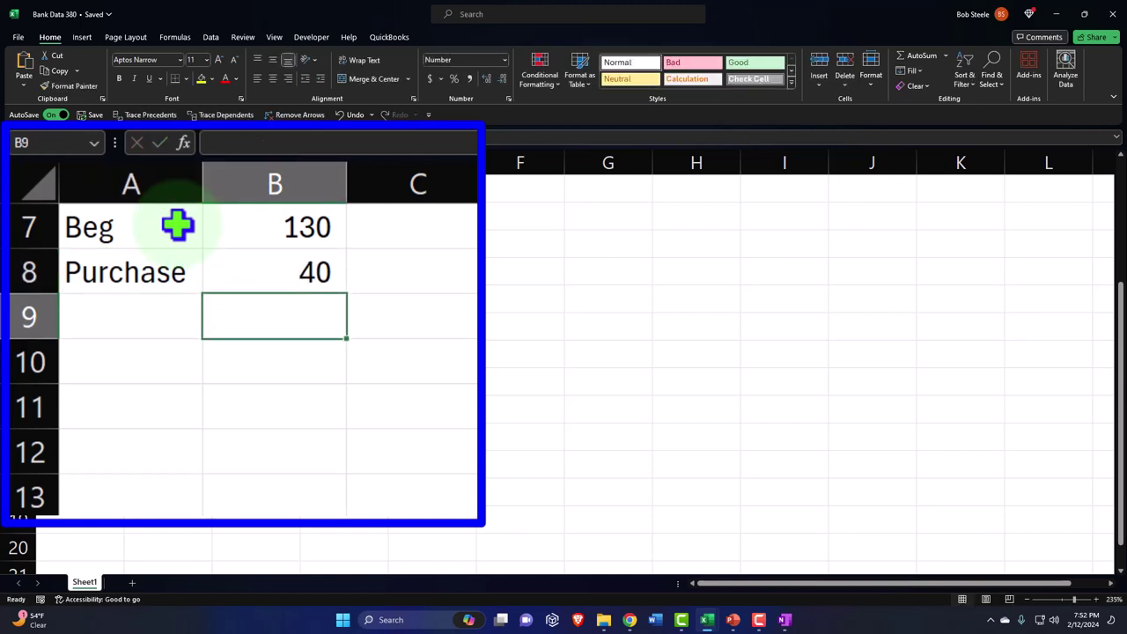
# Step: Total the beginning and purchased units in B9 with a SUM of B7:B8
pyautogui.press('Right')
pyautogui.write('=')
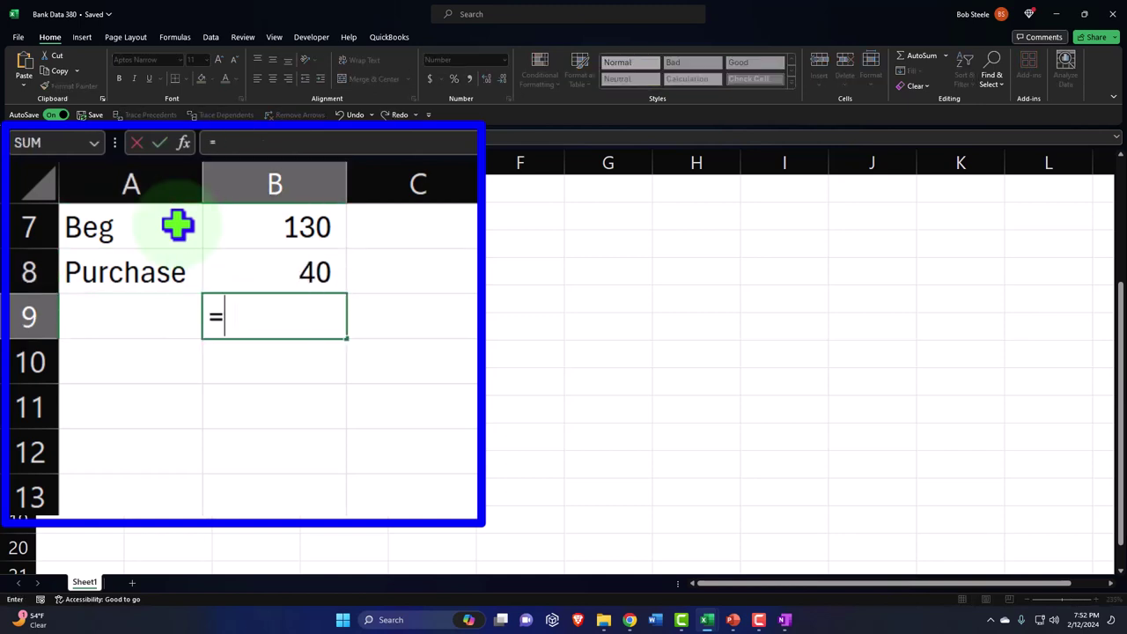
pyautogui.write('a')
pyautogui.press('BackSpace')
pyautogui.write('sum')
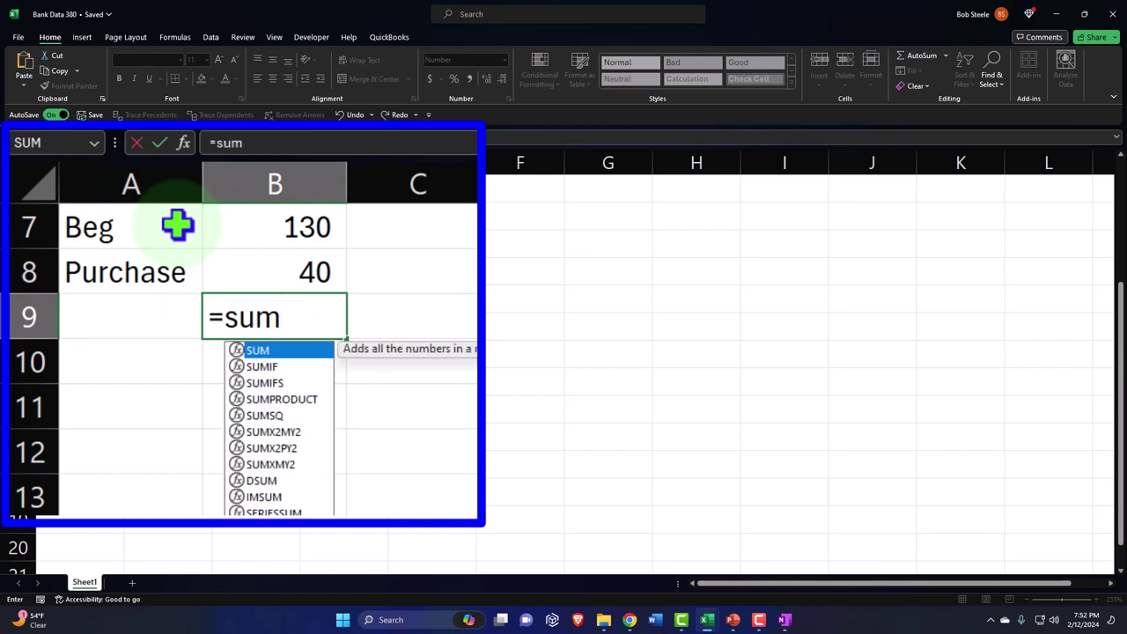
pyautogui.write('(')
pyautogui.press('Up')
pyautogui.hotkey('shift', 'Up')
pyautogui.press('Return')
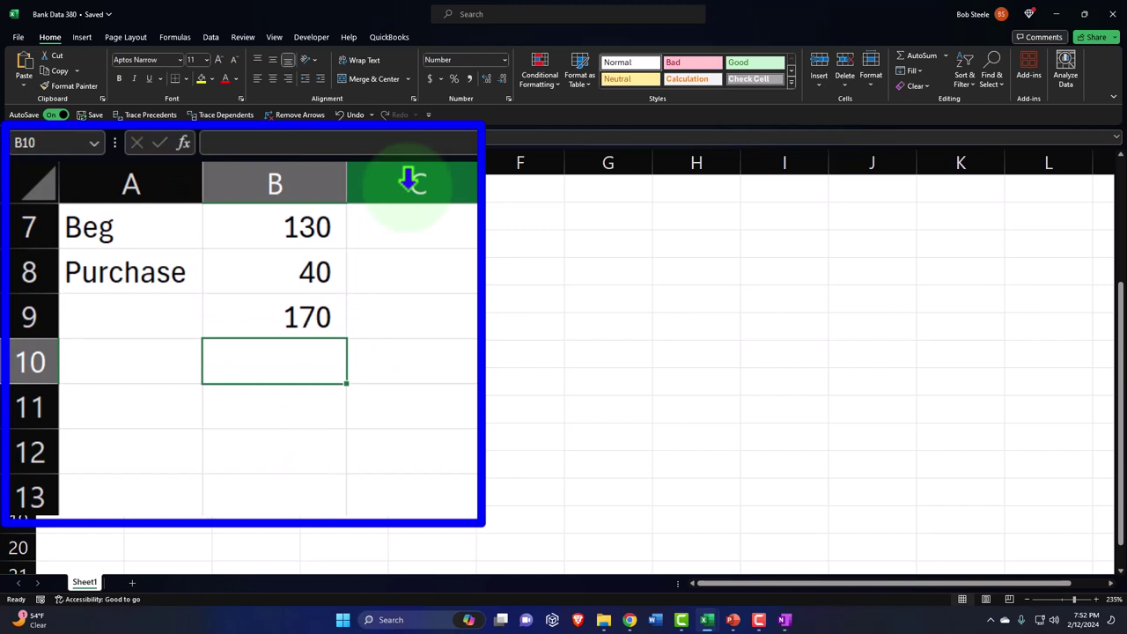
# Step: Enter the label End in A10 and 60 in B10
pyautogui.press('Left')
pyautogui.write('End')
pyautogui.press('Right')
pyautogui.write('60')
pyautogui.press('Return')
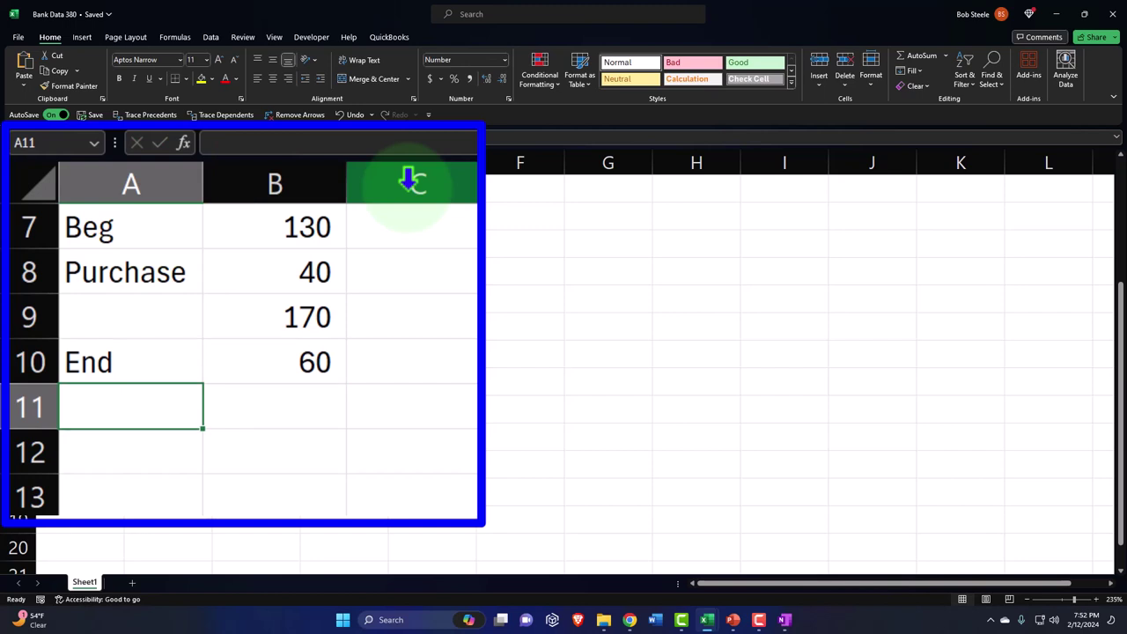
# Step: Label A11 as Sold and calculate the units sold in B11 with =B9-B10
pyautogui.write('Sold')
pyautogui.press('Right')
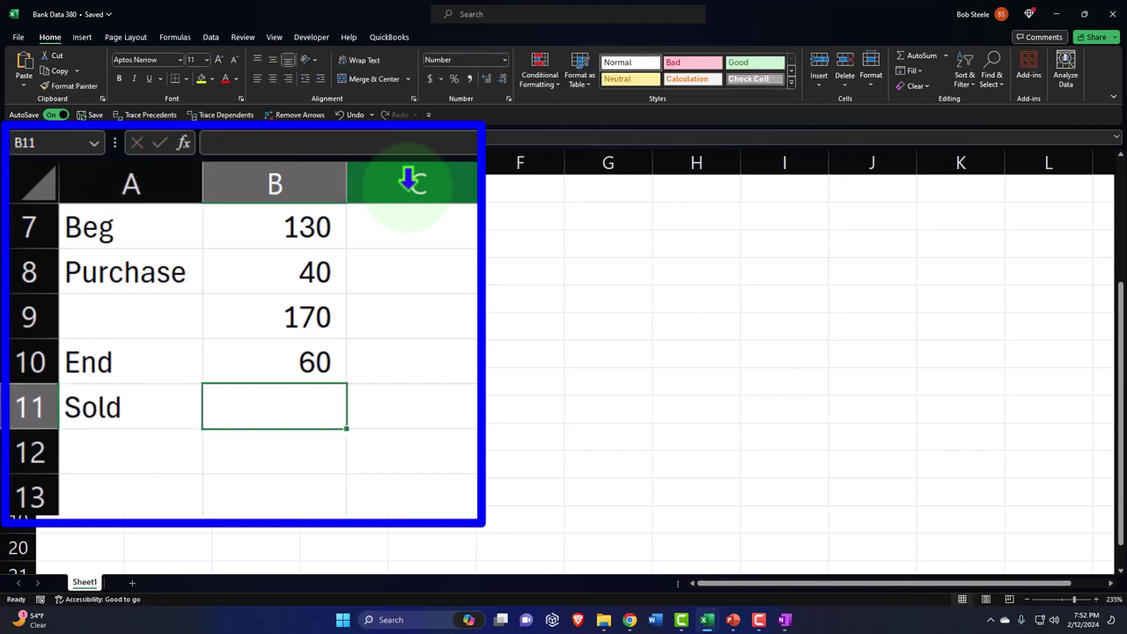
pyautogui.write('=')
pyautogui.press('Up')
pyautogui.press('Up')
pyautogui.write('-')
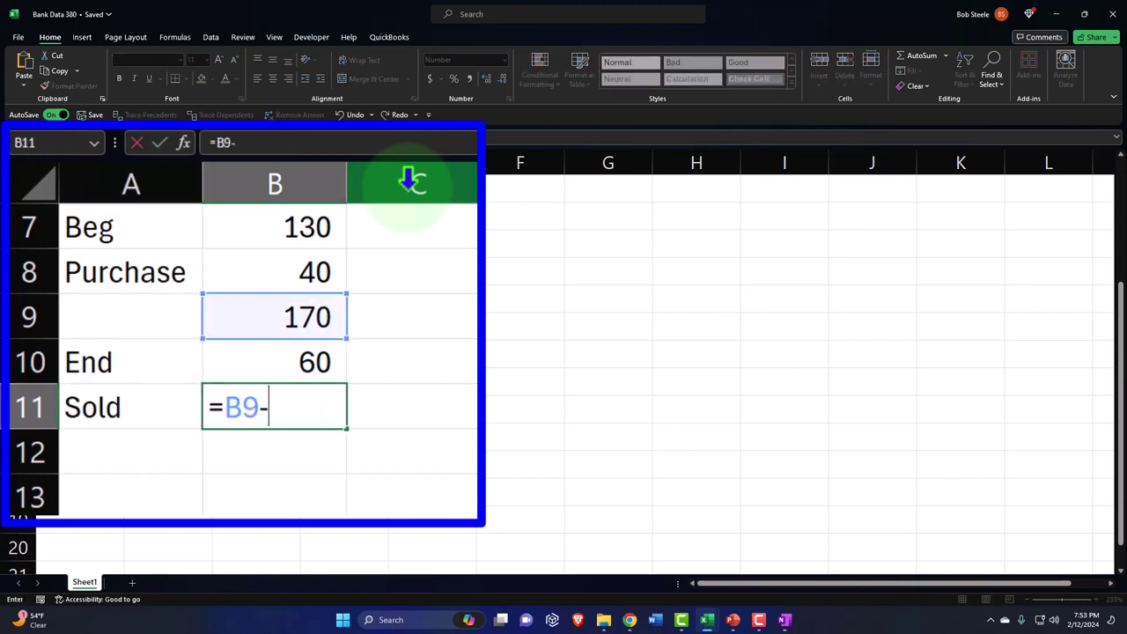
pyautogui.press('Up')
pyautogui.press('Return')
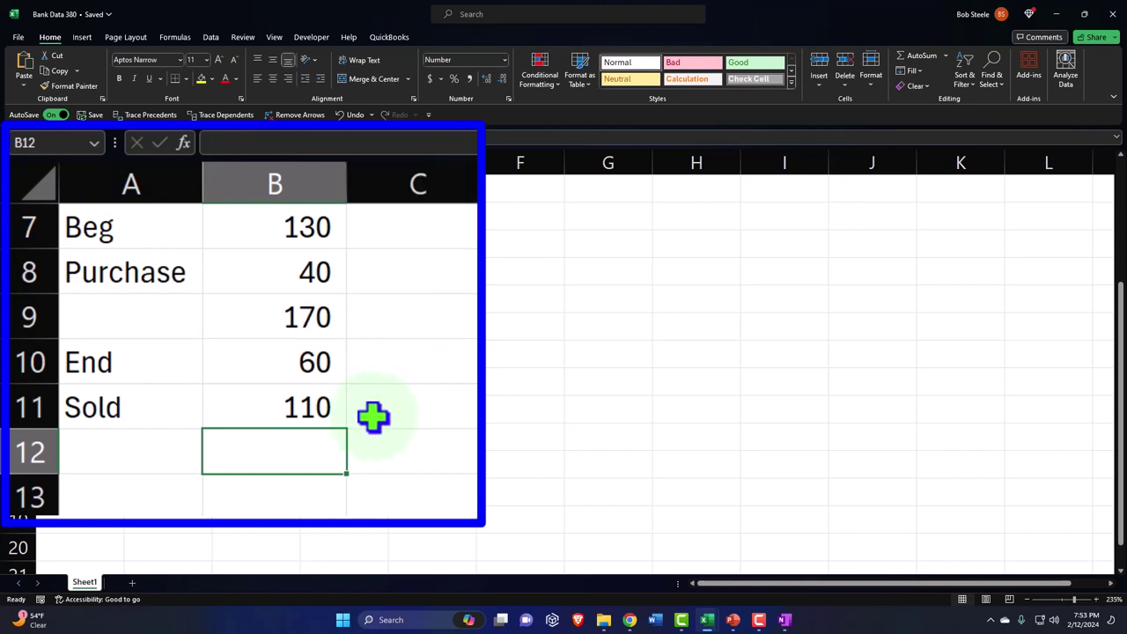
# Step: Review the units-sold calculation and clear the contents of A7:B11
pyautogui.moveTo(121, 232); pyautogui.dragTo(280, 410)
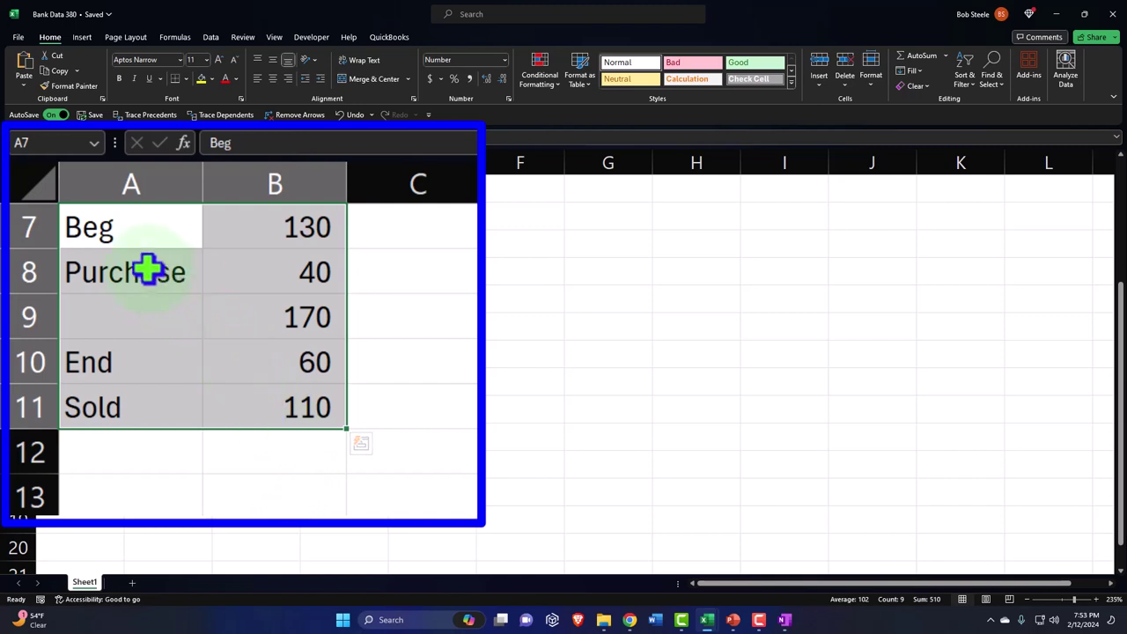
pyautogui.moveTo(147, 270); pyautogui.dragTo(259, 269)
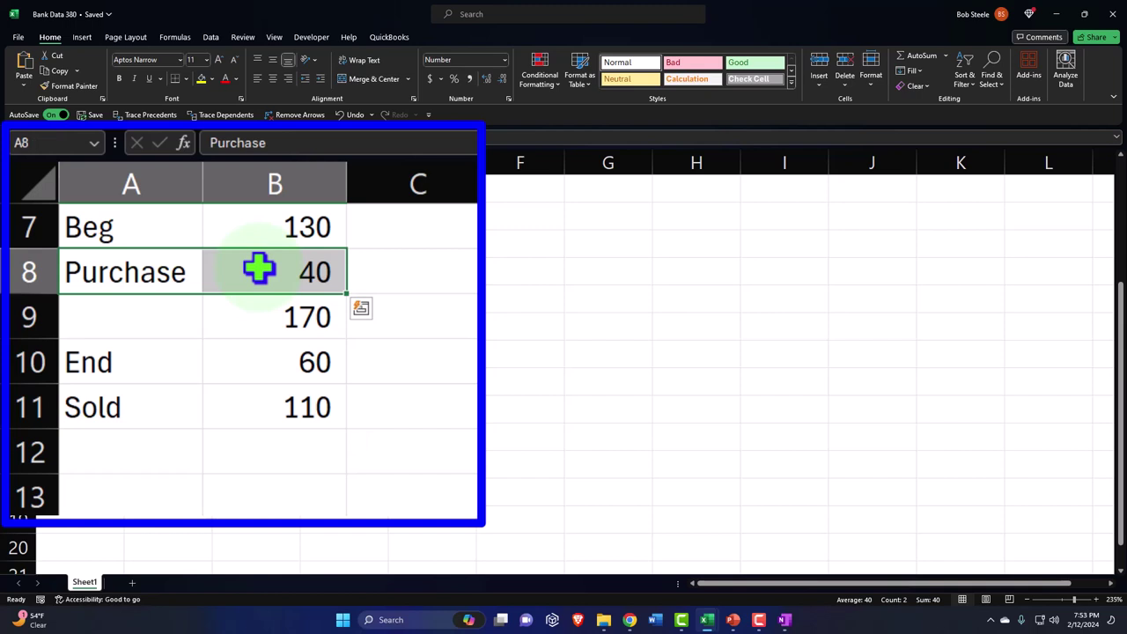
pyautogui.moveTo(279, 227); pyautogui.dragTo(290, 390)
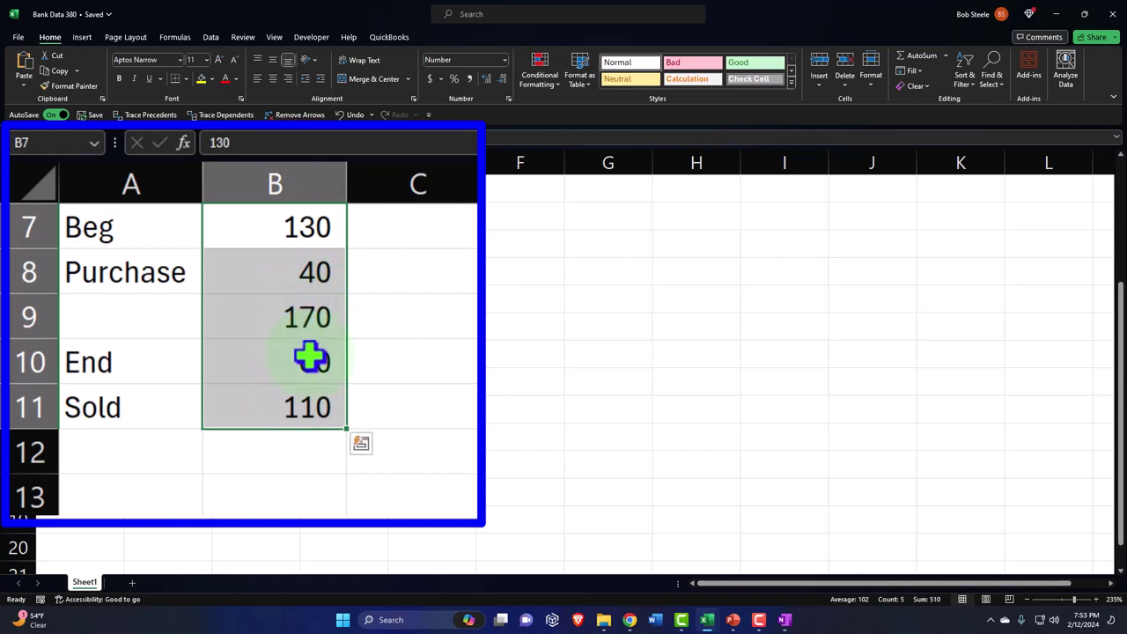
pyautogui.click(297, 418)
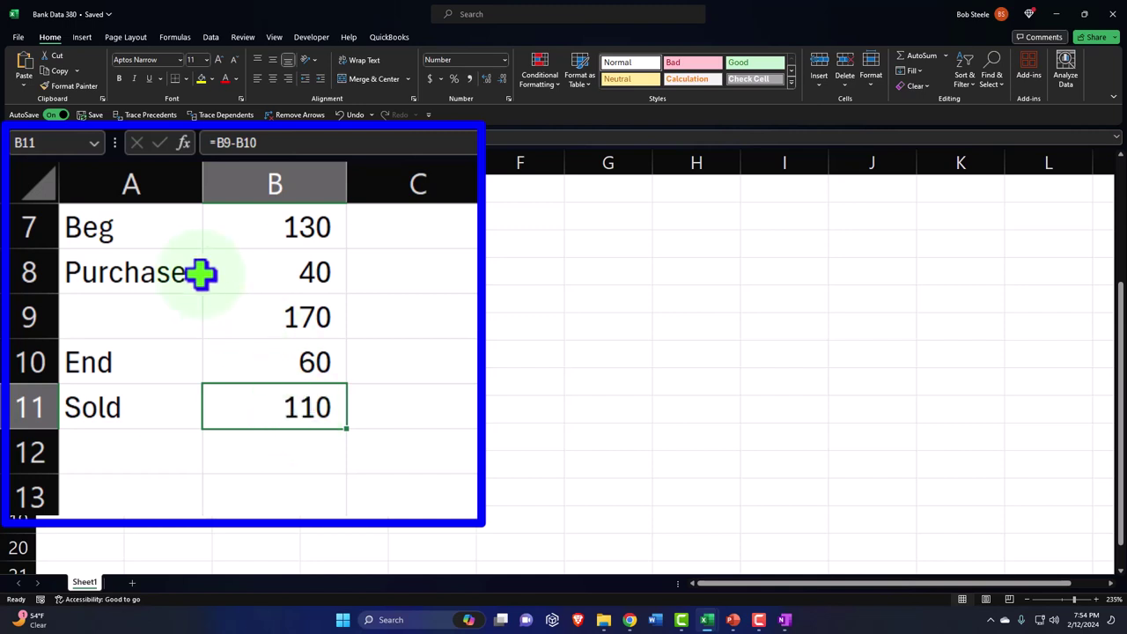
pyautogui.moveTo(131, 217); pyautogui.dragTo(331, 428)
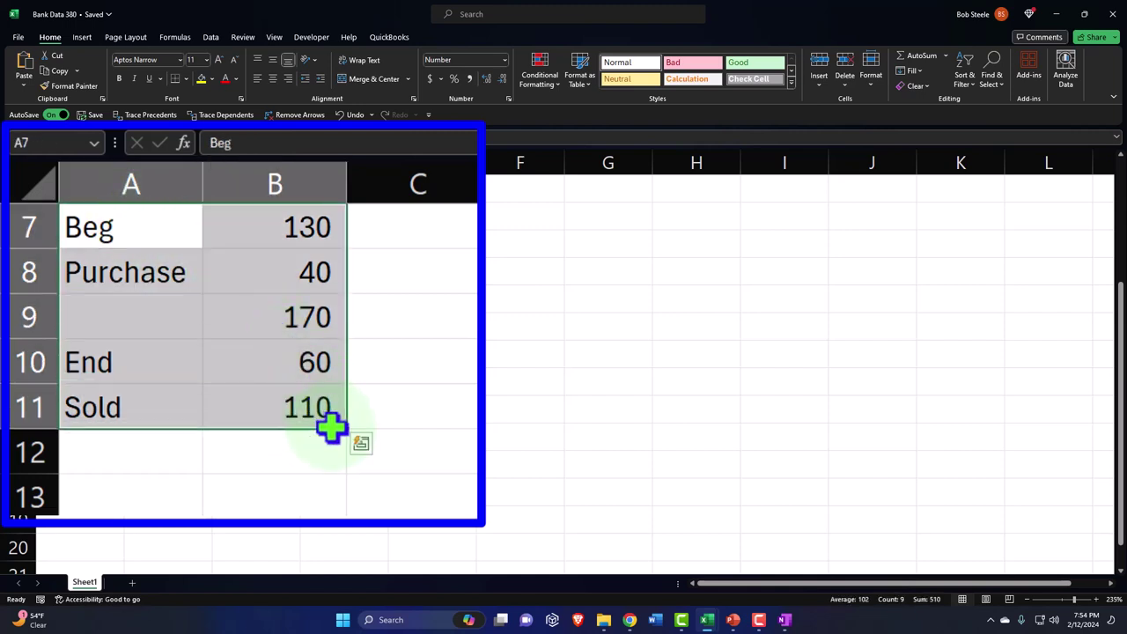
pyautogui.press('Delete')
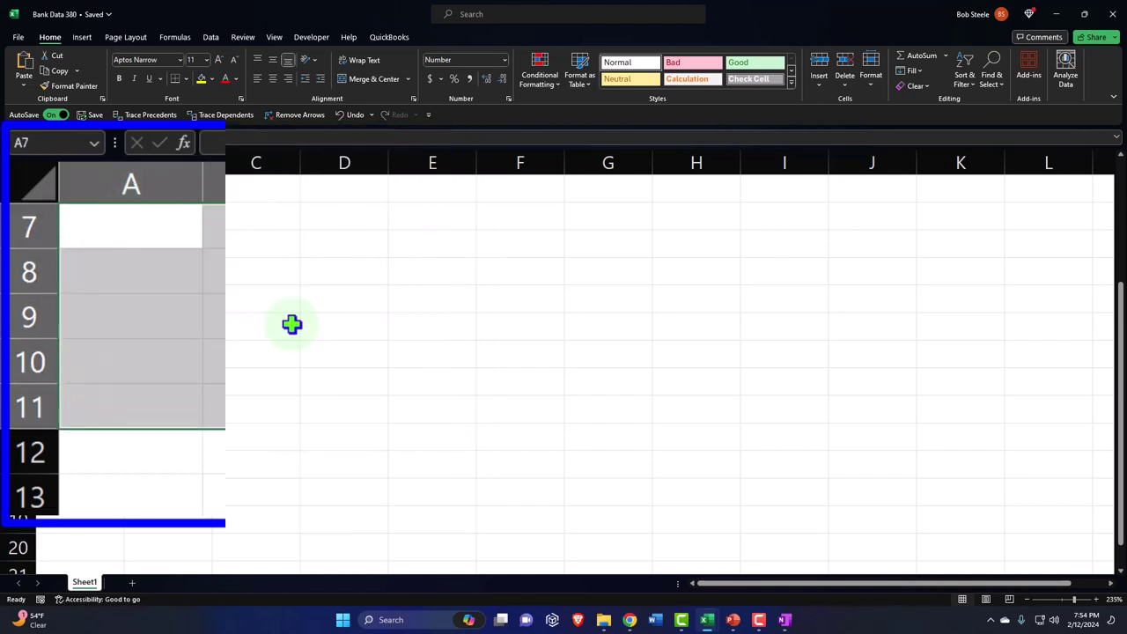
# Step: Switch to OneNote and examine the QuickBooks Flow Chart's vendor, customer and employee cycles
pyautogui.click(793, 621)
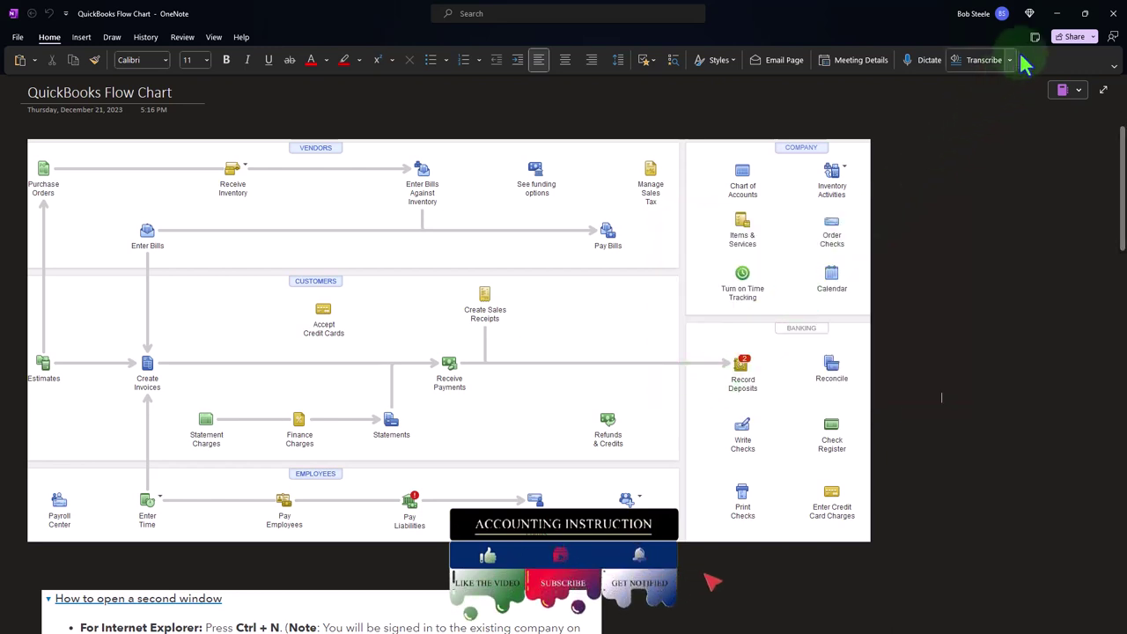
pyautogui.click(1057, 14)
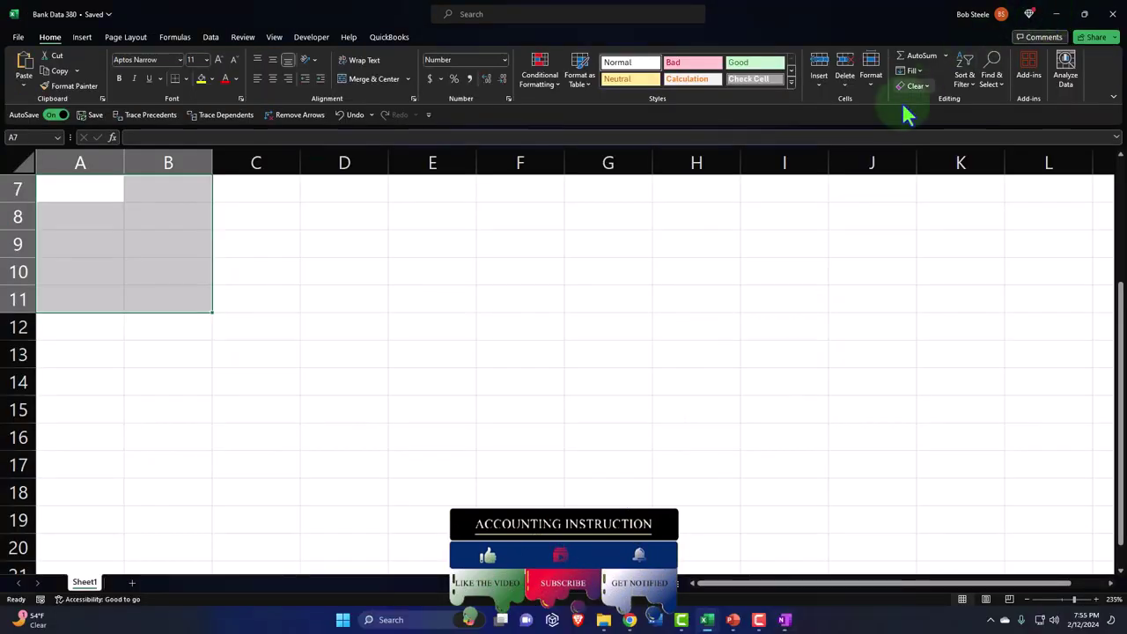
# Step: Switch to QuickBooks Online in Chrome and bring up the Bank transactions page
pyautogui.moveTo(709, 622)
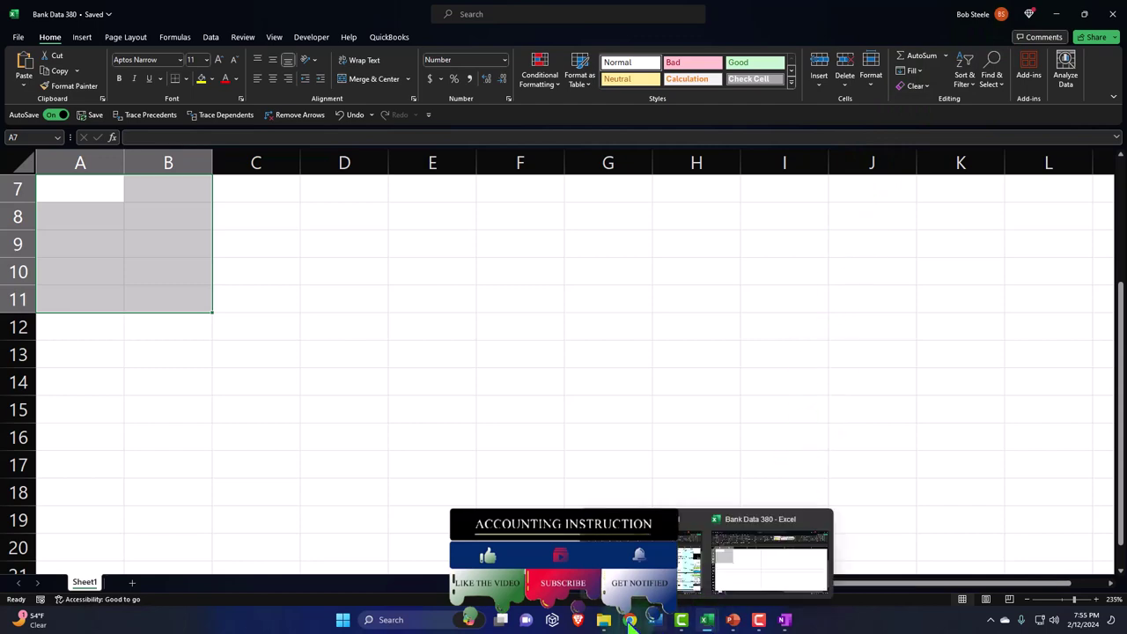
pyautogui.click(629, 620)
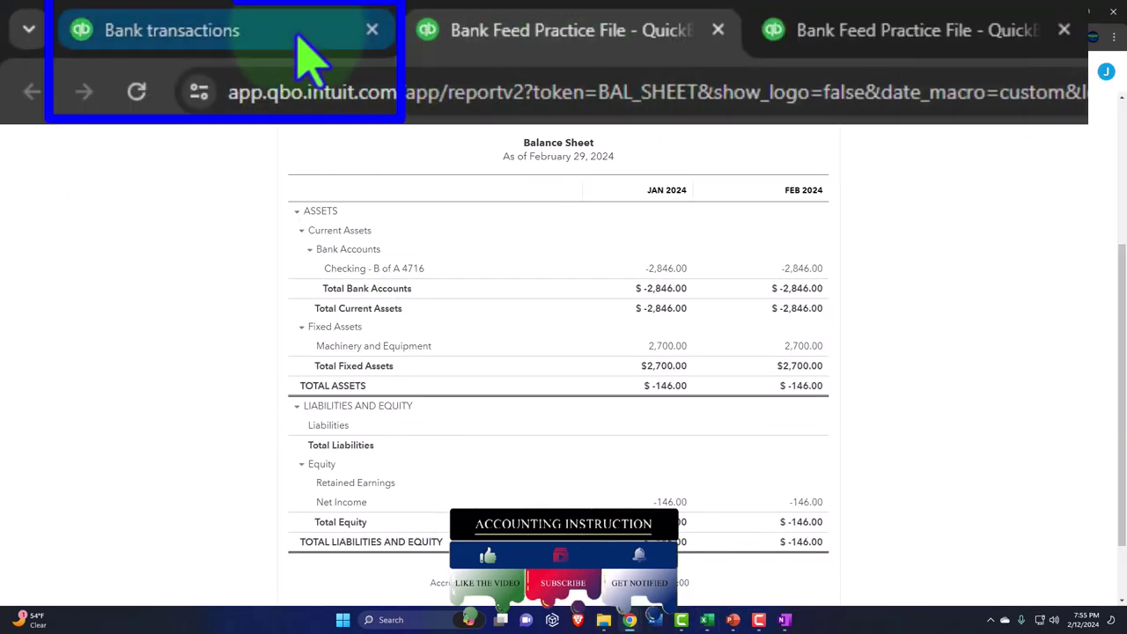
pyautogui.click(121, 11)
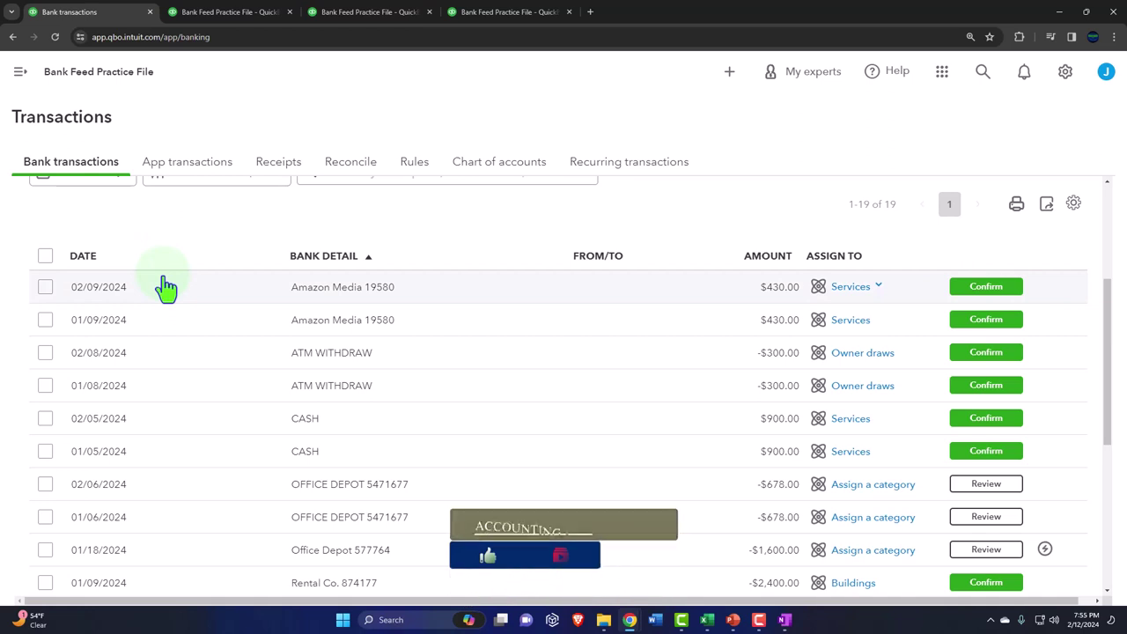
# Step: Open a new Expense form, examine its category details and item details sections, and close it
pyautogui.click(21, 74)
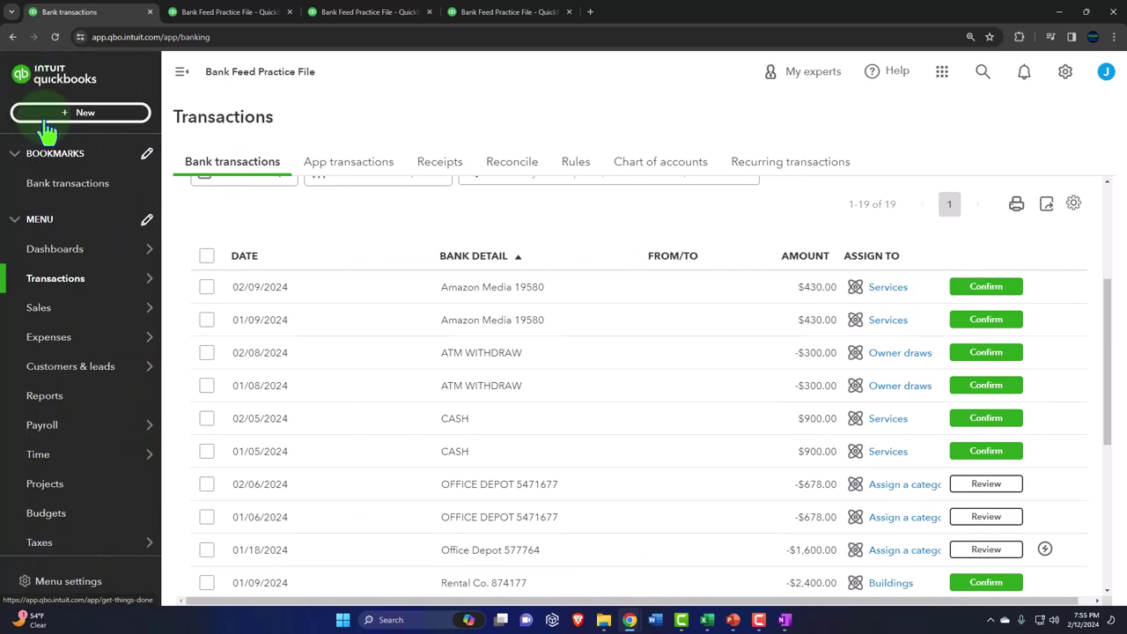
pyautogui.click(30, 116)
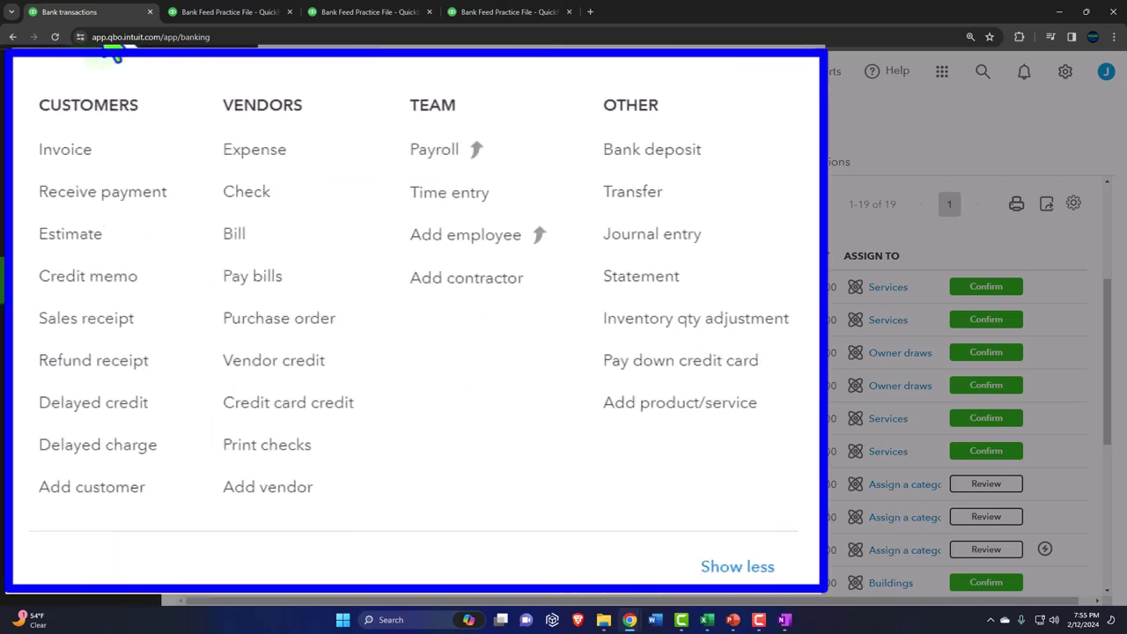
pyautogui.click(255, 149)
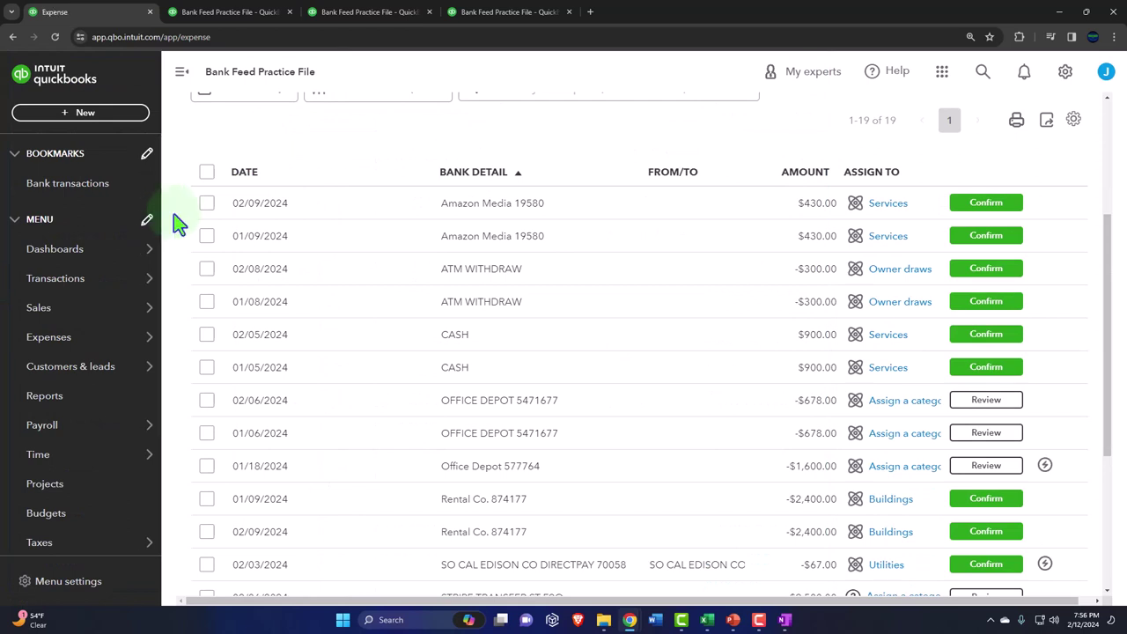
pyautogui.scroll(-1, 219, 340)
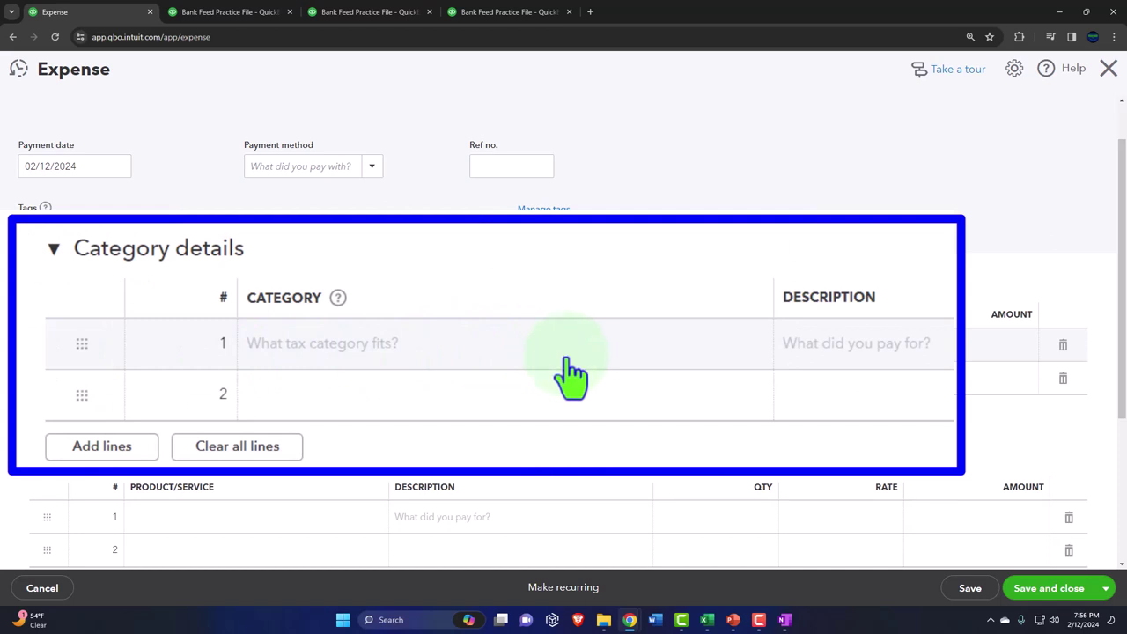
pyautogui.scroll(-2, 370, 363)
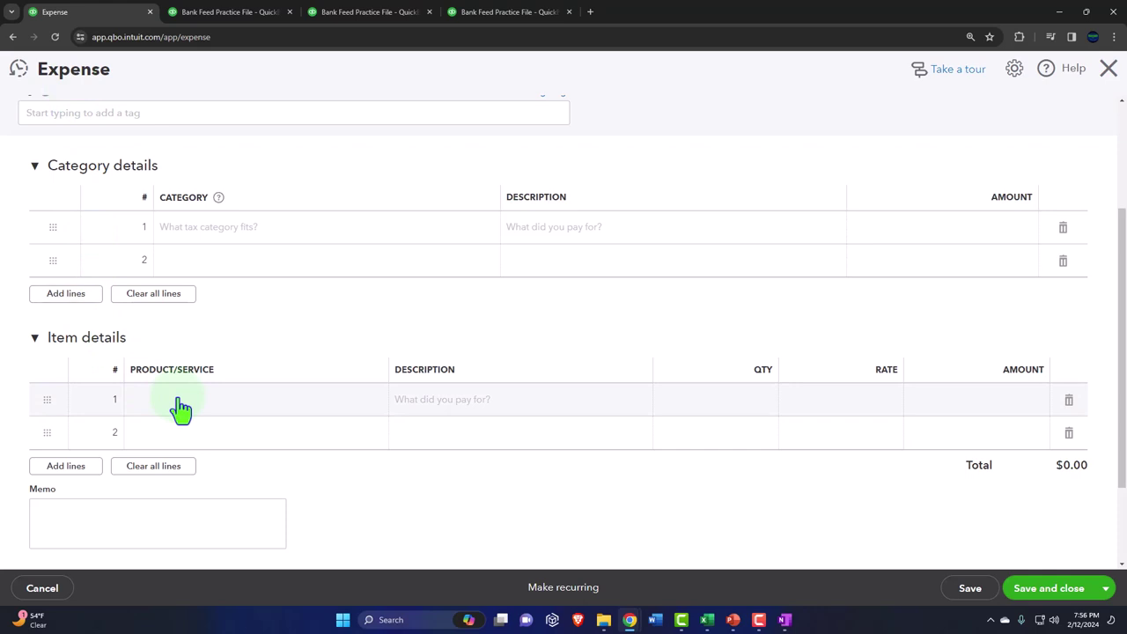
pyautogui.click(1110, 71)
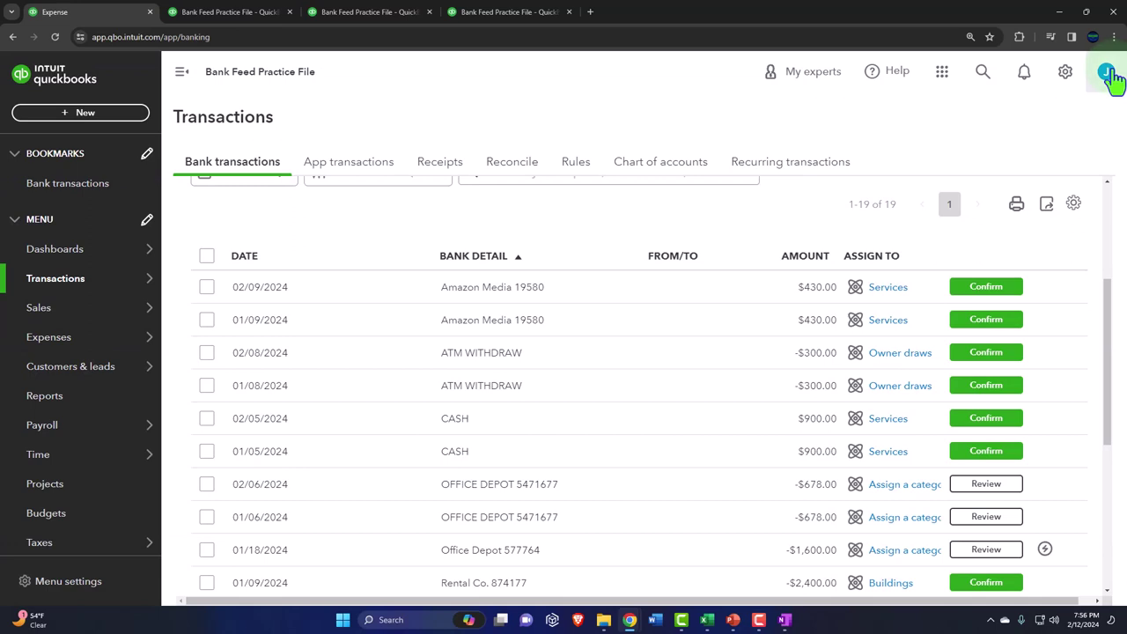
# Step: Open a new Bank Deposit form, examine the lines for adding funds, and close it
pyautogui.click(82, 115)
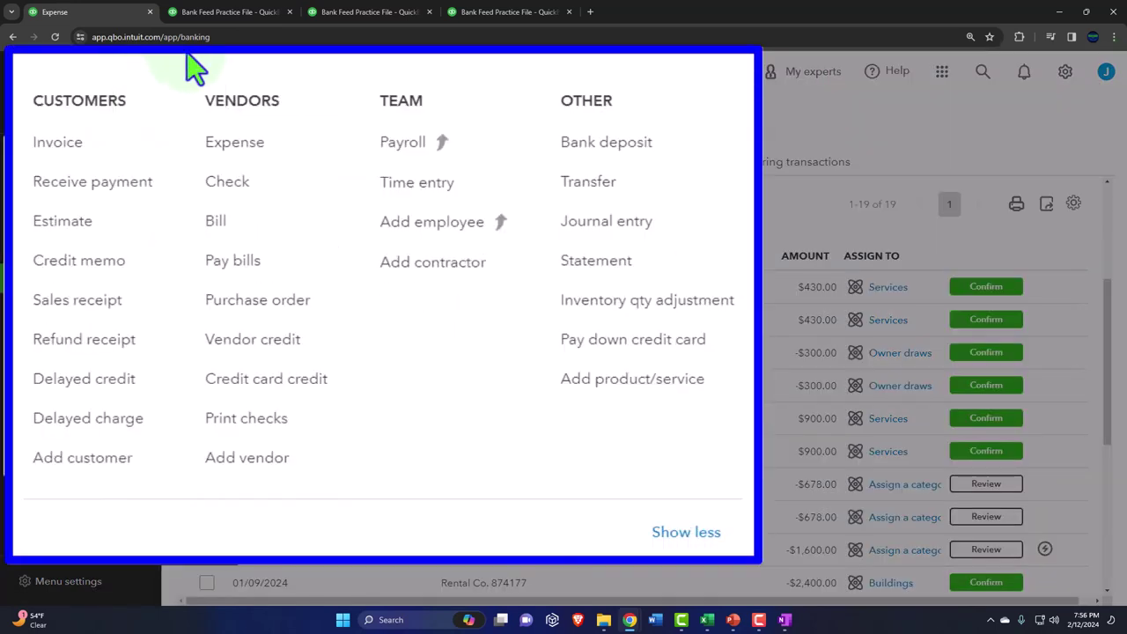
pyautogui.click(394, 211)
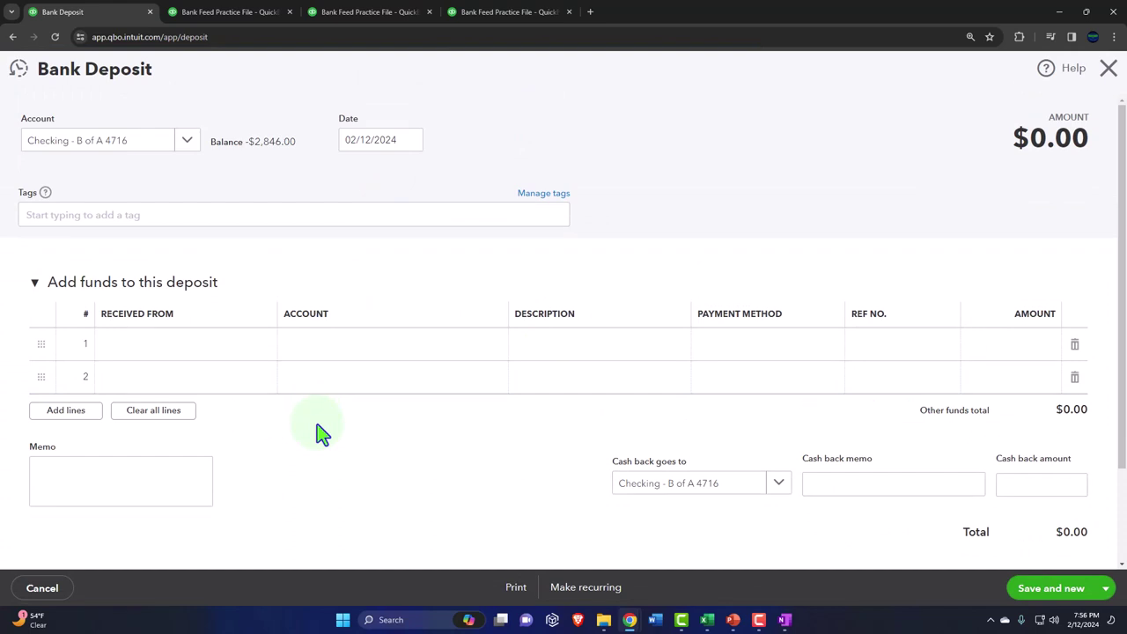
pyautogui.scroll(-1, 326, 431)
pyautogui.scroll(1, 326, 422)
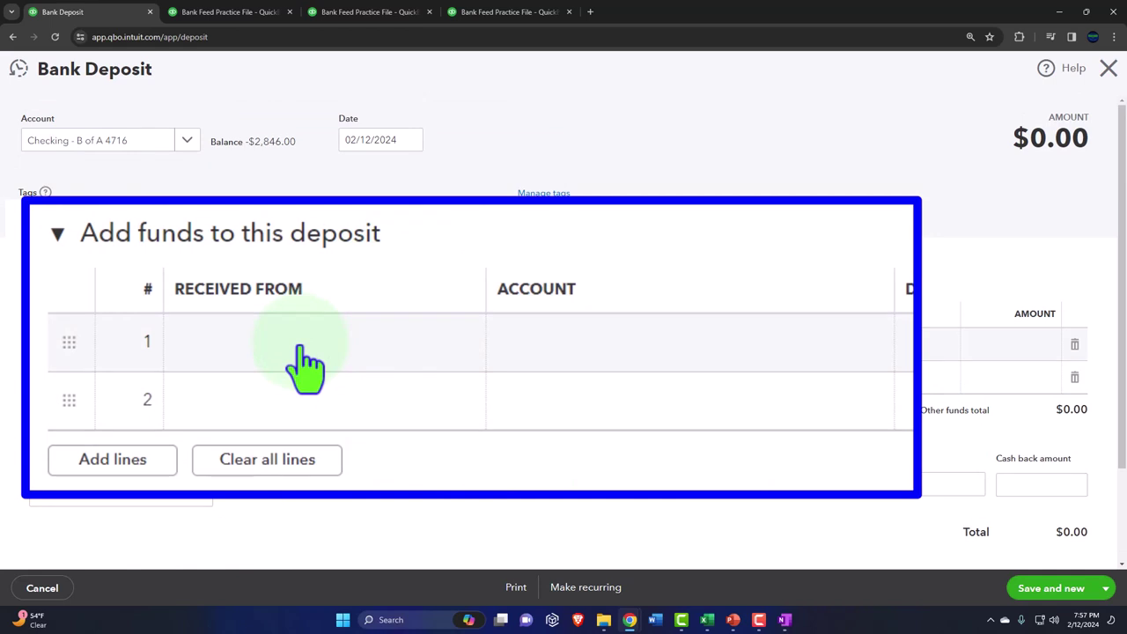
pyautogui.click(1108, 69)
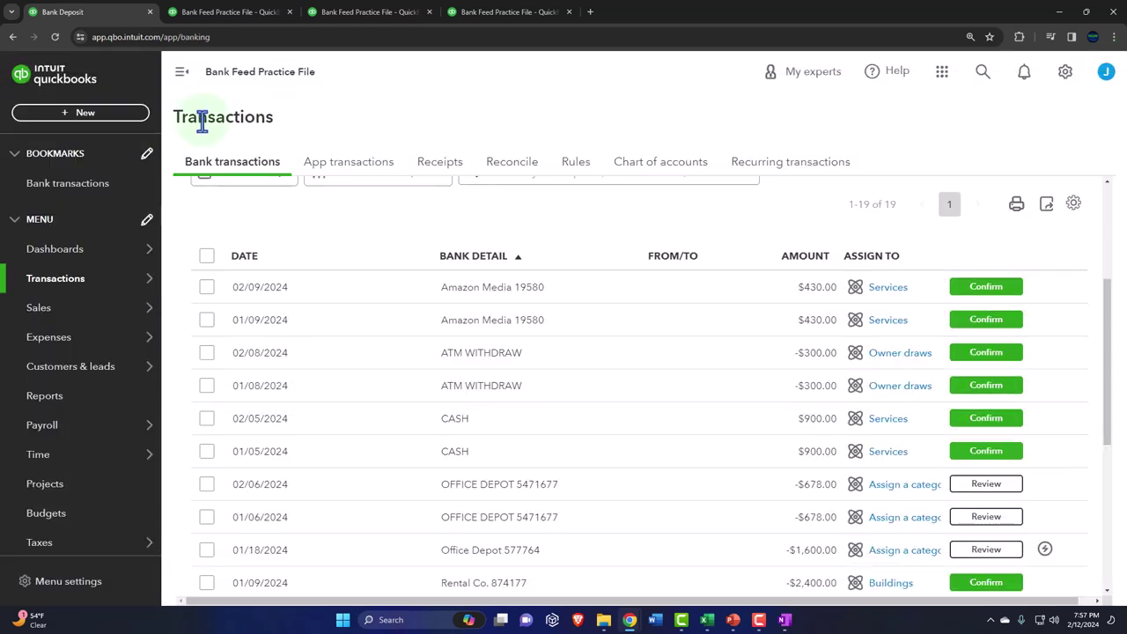
# Step: Open a new Sales Receipt, examine the product/service choices on its first line, and leave the form without saving
pyautogui.click(139, 113)
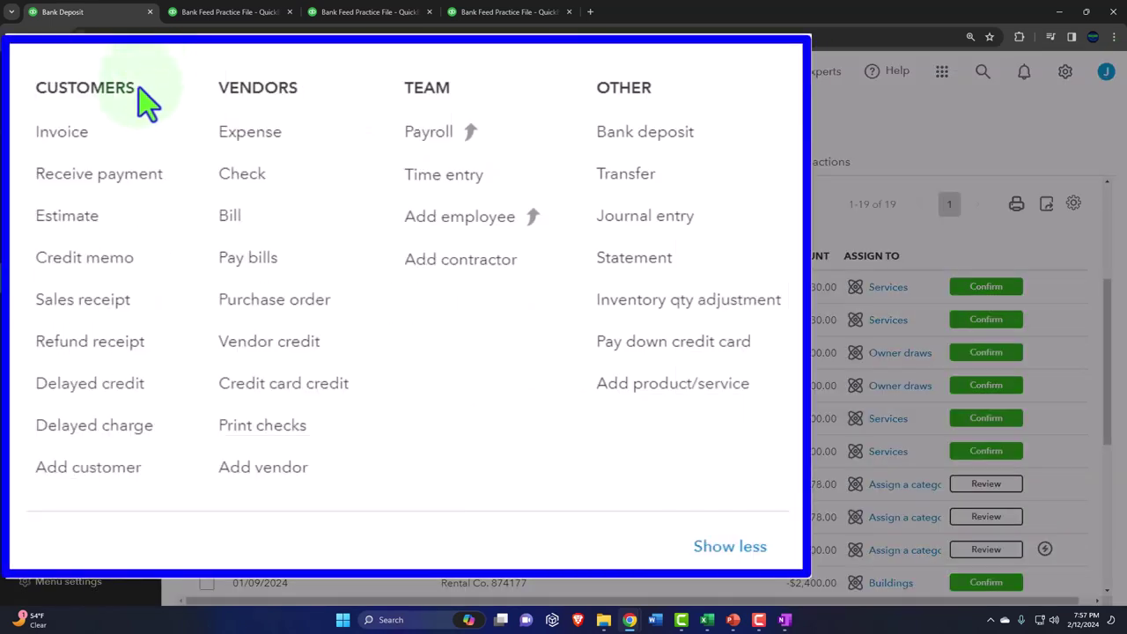
pyautogui.click(151, 326)
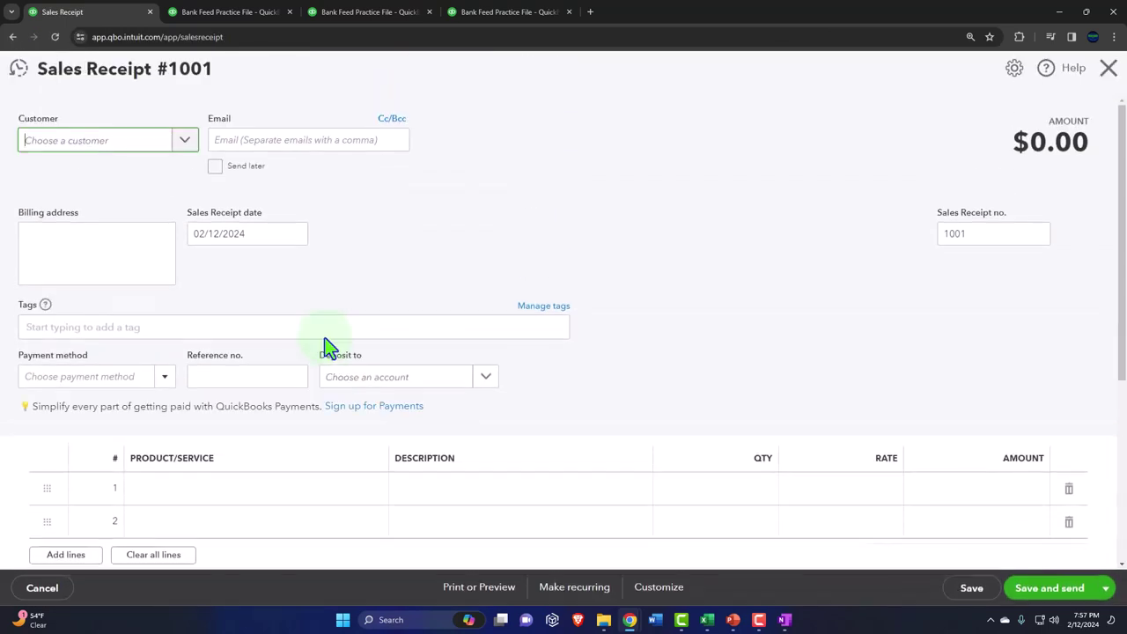
pyautogui.scroll(-2, 326, 347)
pyautogui.click(244, 314)
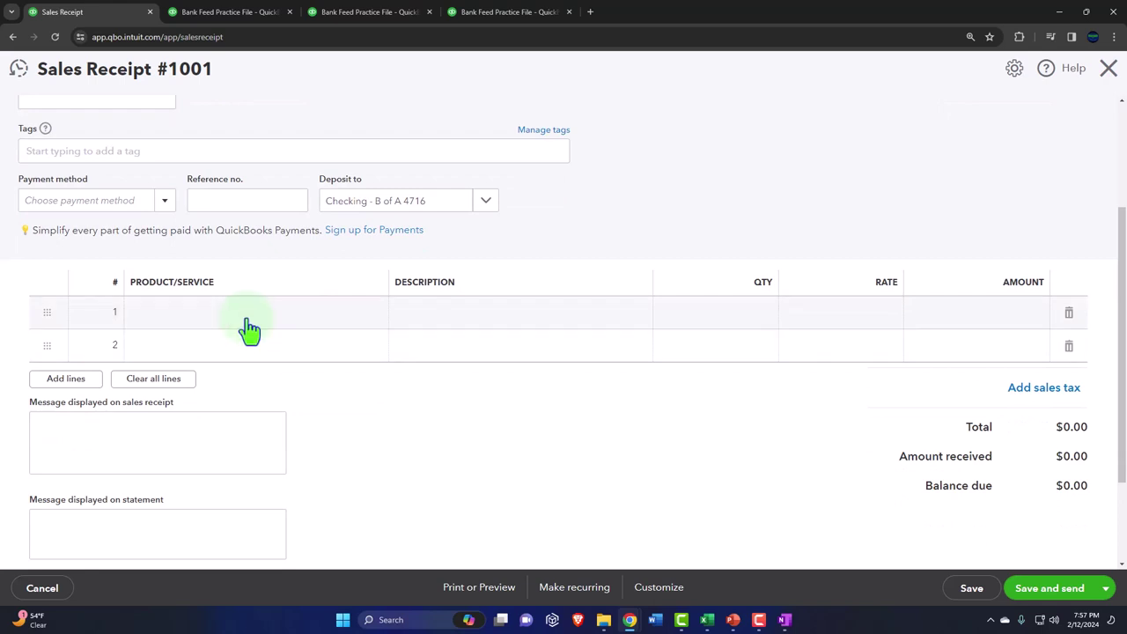
pyautogui.click(376, 312)
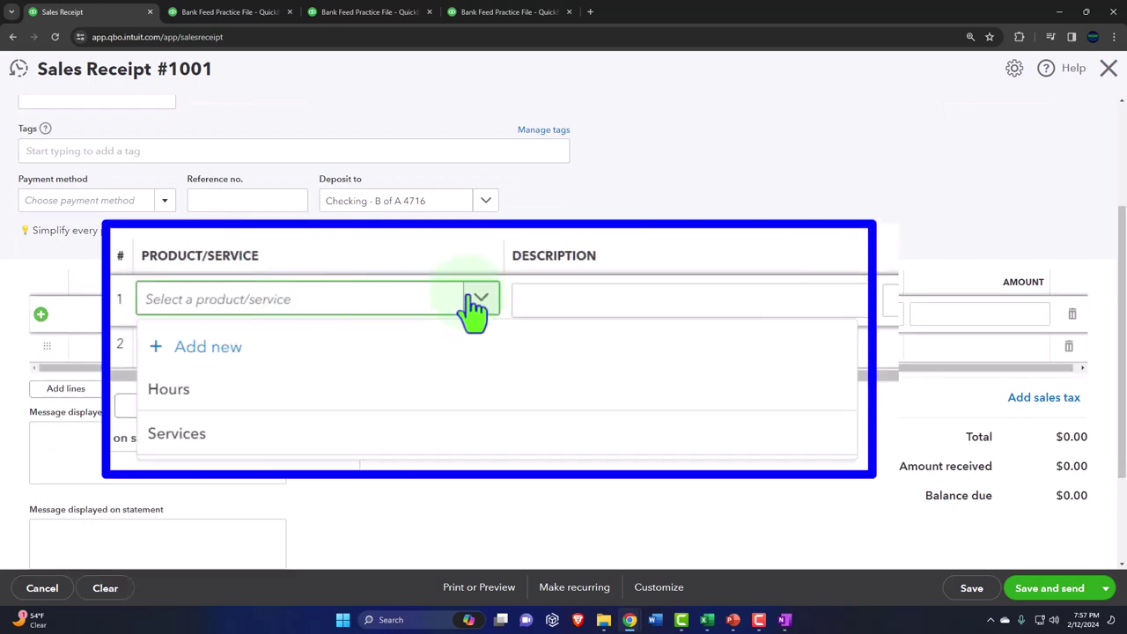
pyautogui.click(477, 301)
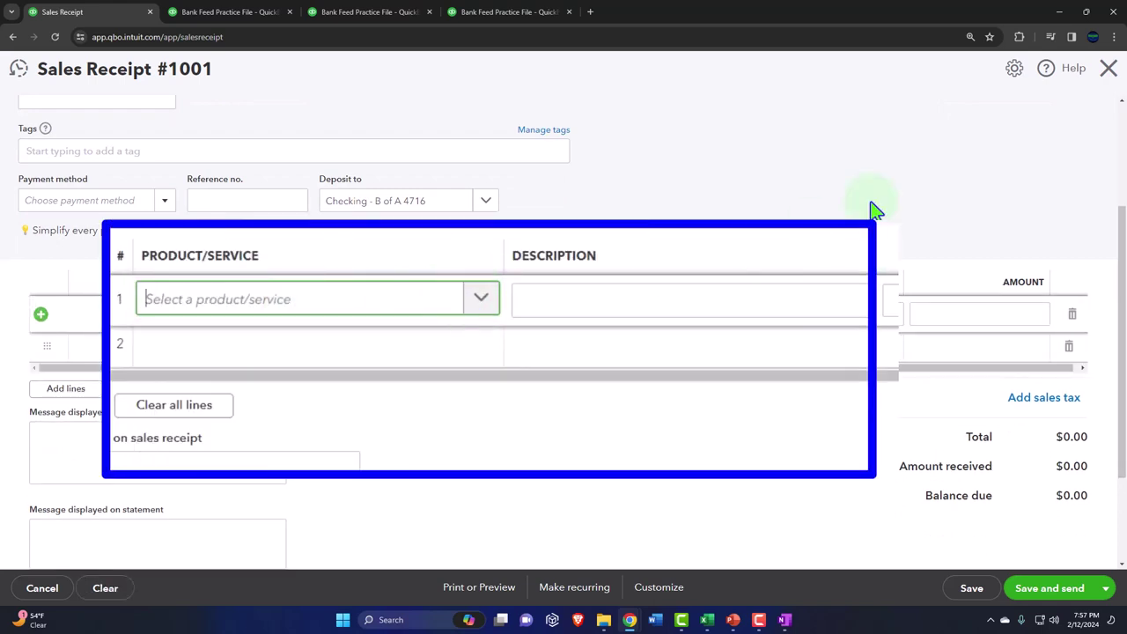
pyautogui.click(1109, 68)
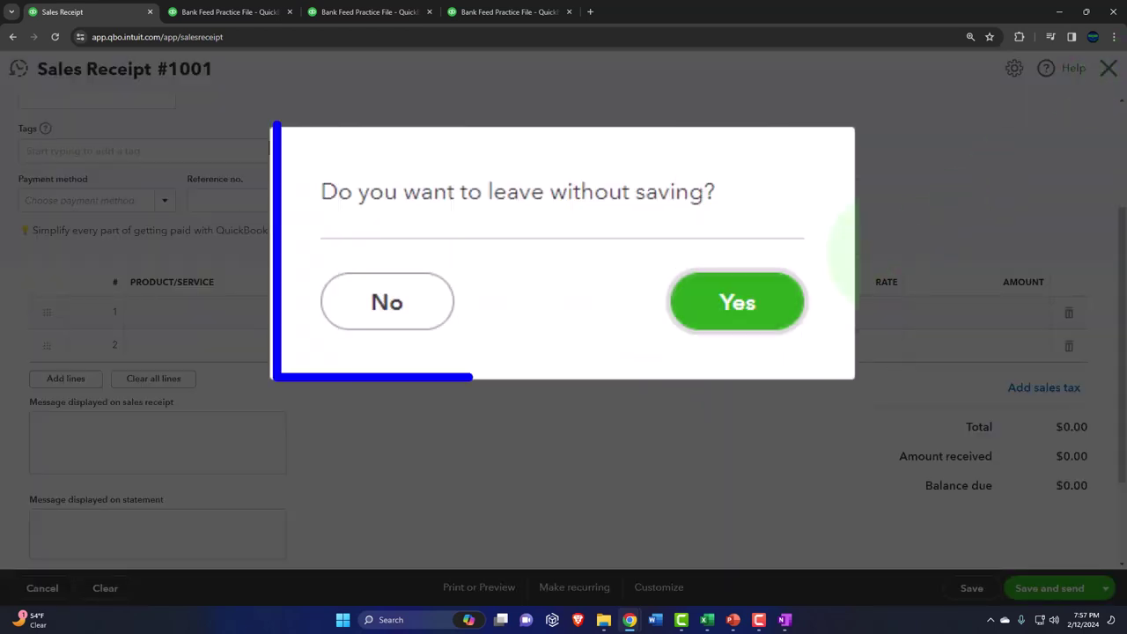
pyautogui.click(635, 353)
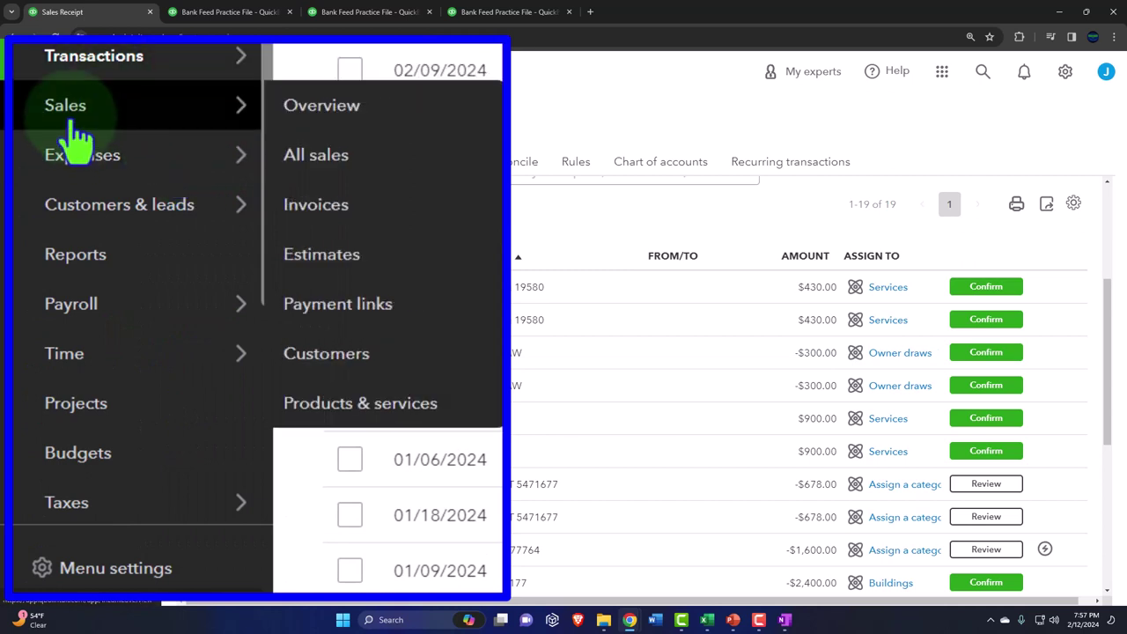
# Step: Open the Products & services page of the Sales area and examine its item management and inventory tracking options
pyautogui.click(44, 312)
pyautogui.click(698, 162)
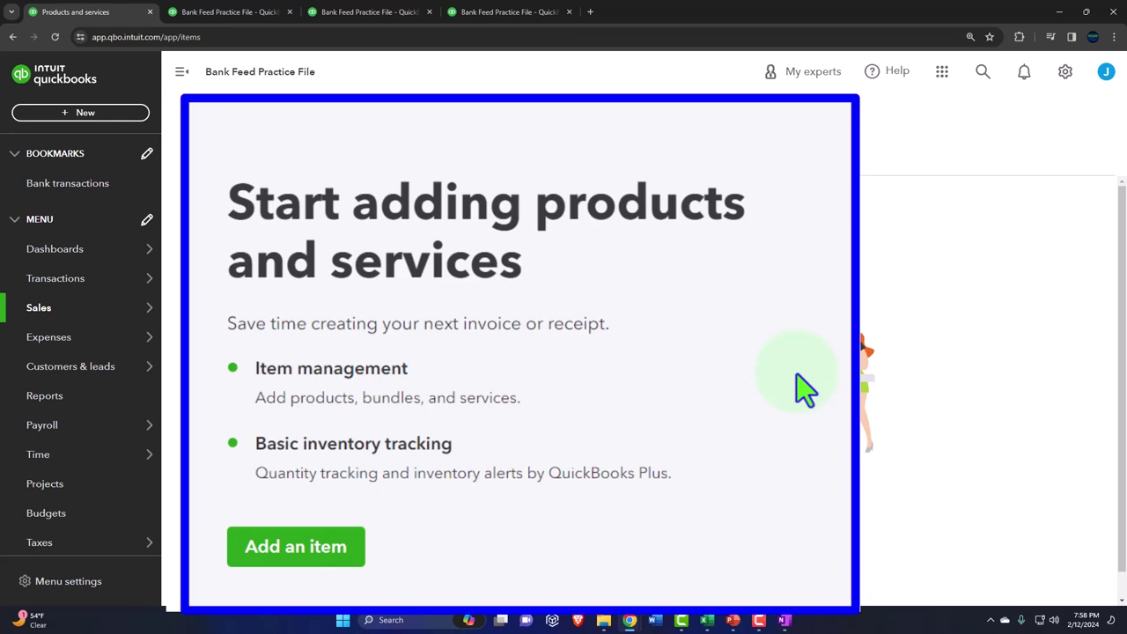
# Step: Return to the Bank transactions page by way of the business overview dashboard and collapse the navigation menu
pyautogui.moveTo(78, 273)
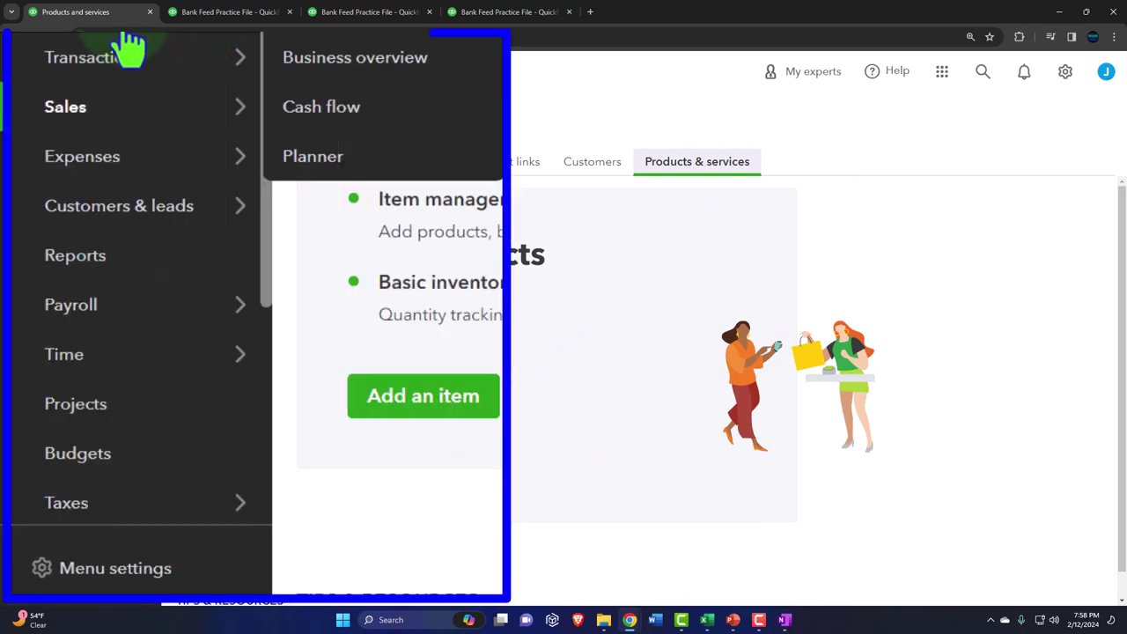
pyautogui.click(128, 49)
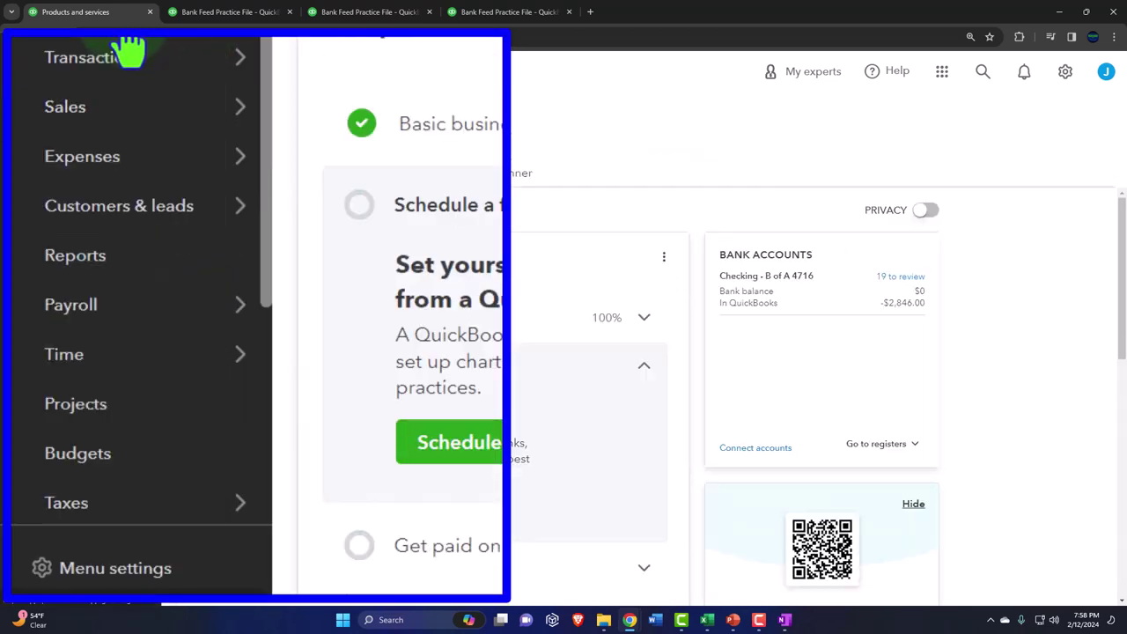
pyautogui.click(151, 71)
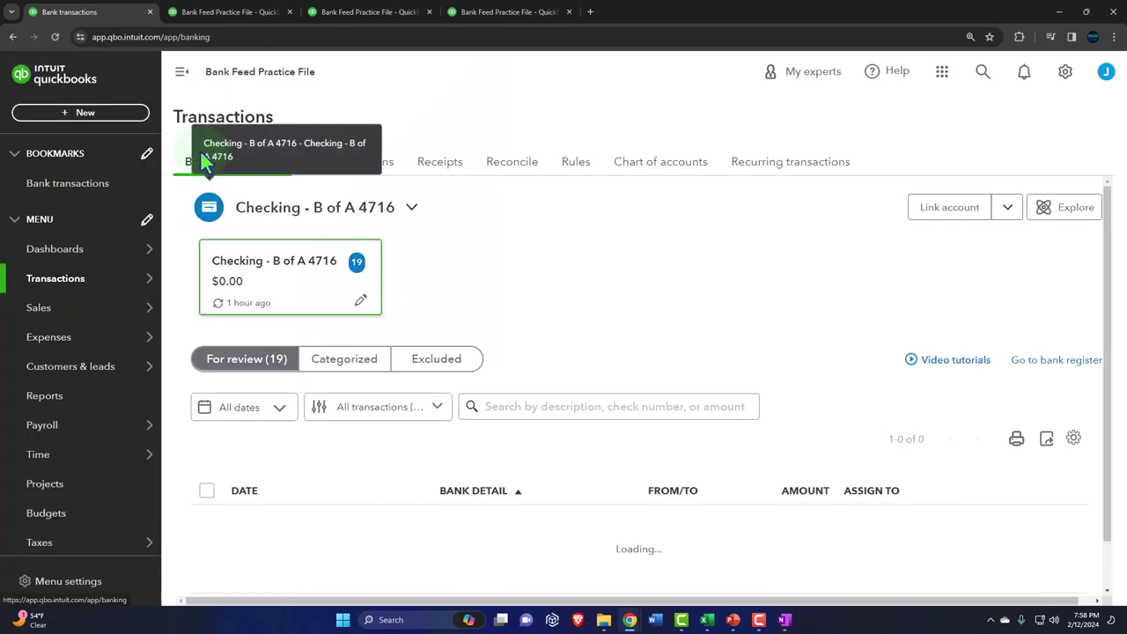
pyautogui.click(181, 72)
# Step: Expand the 02/06/2024 Office Depot bank feed transaction and examine its vendor, category, tags and memo fields
pyautogui.scroll(-2, 380, 391)
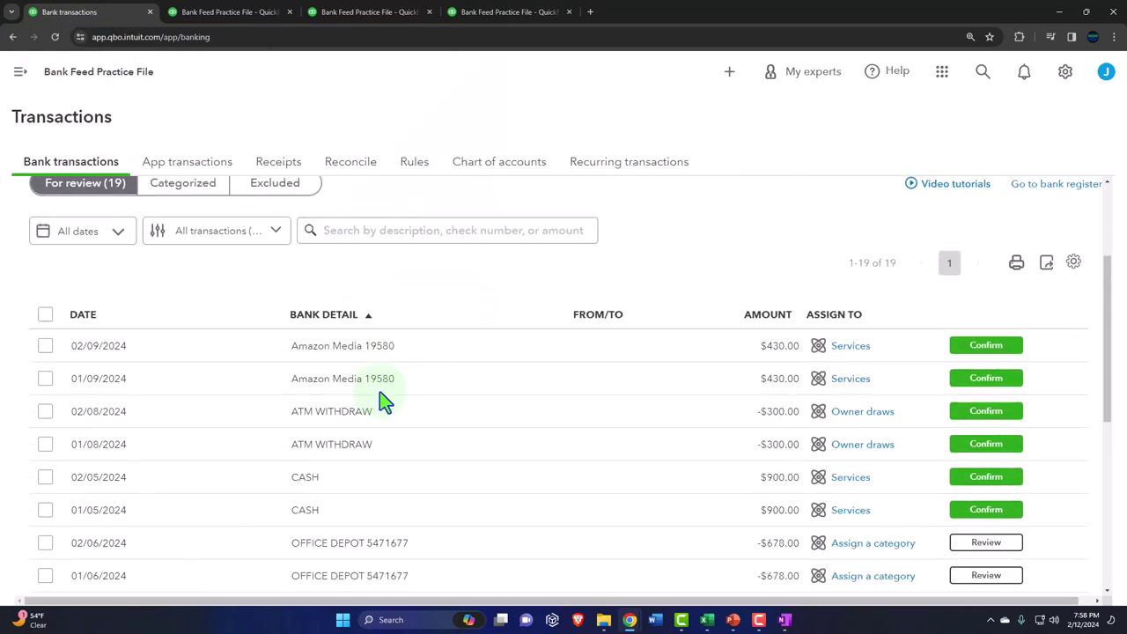
pyautogui.scroll(-1, 331, 421)
pyautogui.click(343, 434)
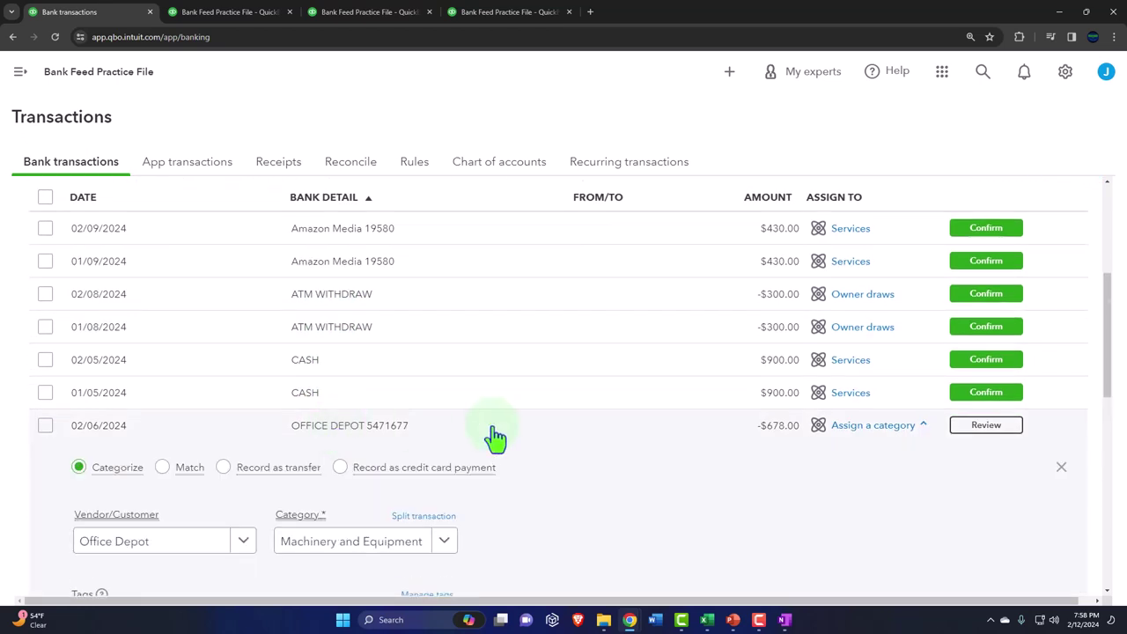
pyautogui.scroll(-1, 494, 429)
pyautogui.scroll(-1, 497, 433)
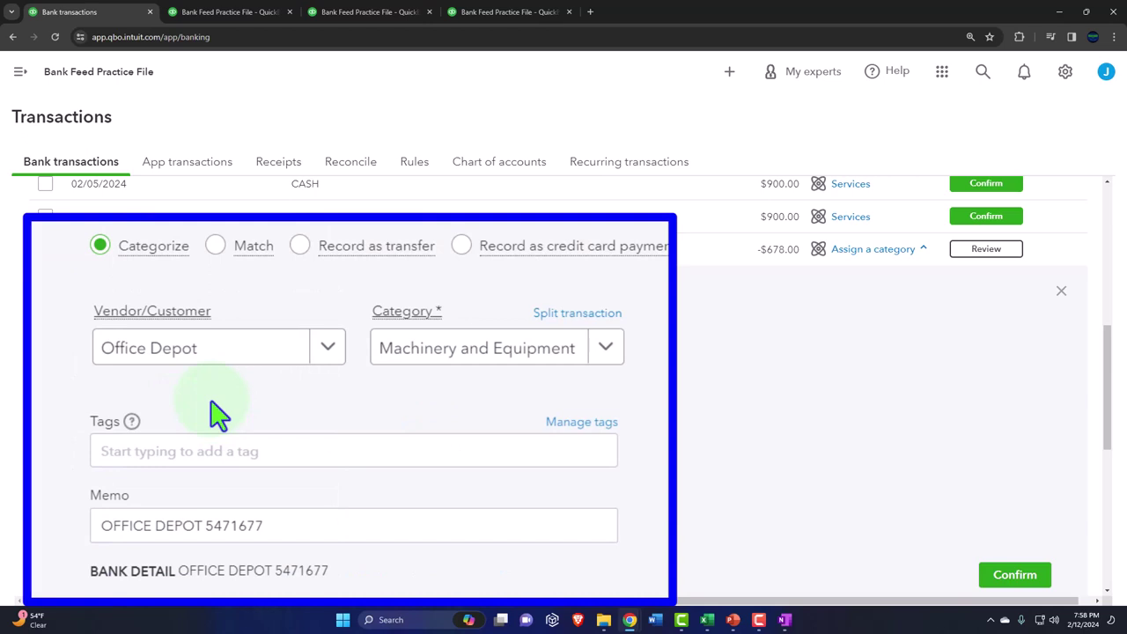
pyautogui.moveTo(153, 308)
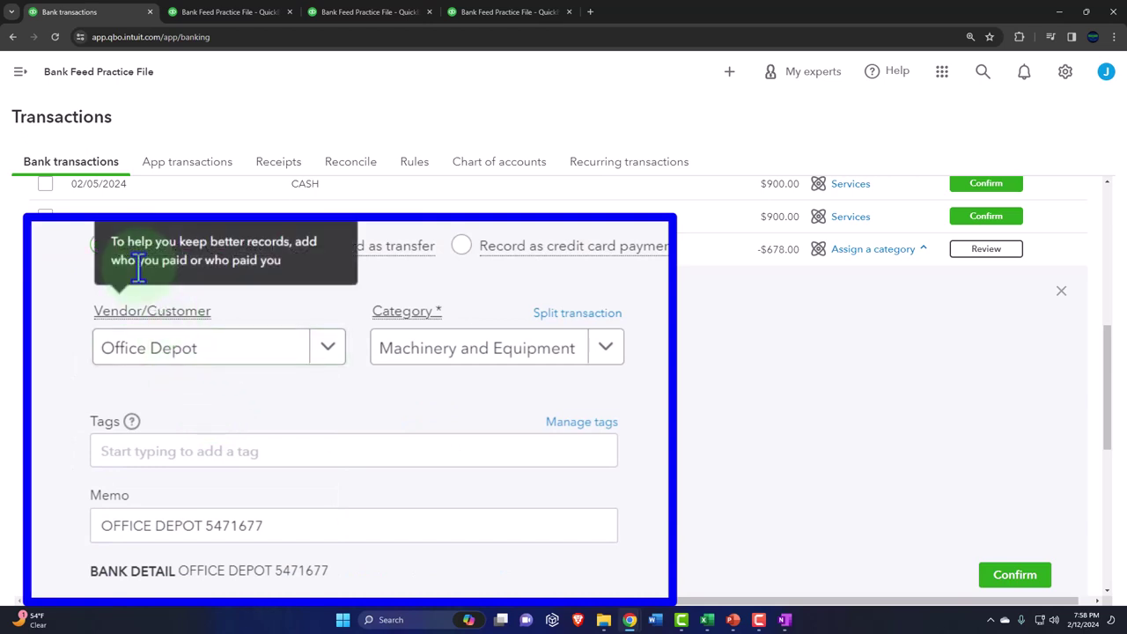
pyautogui.scroll(-1, 308, 423)
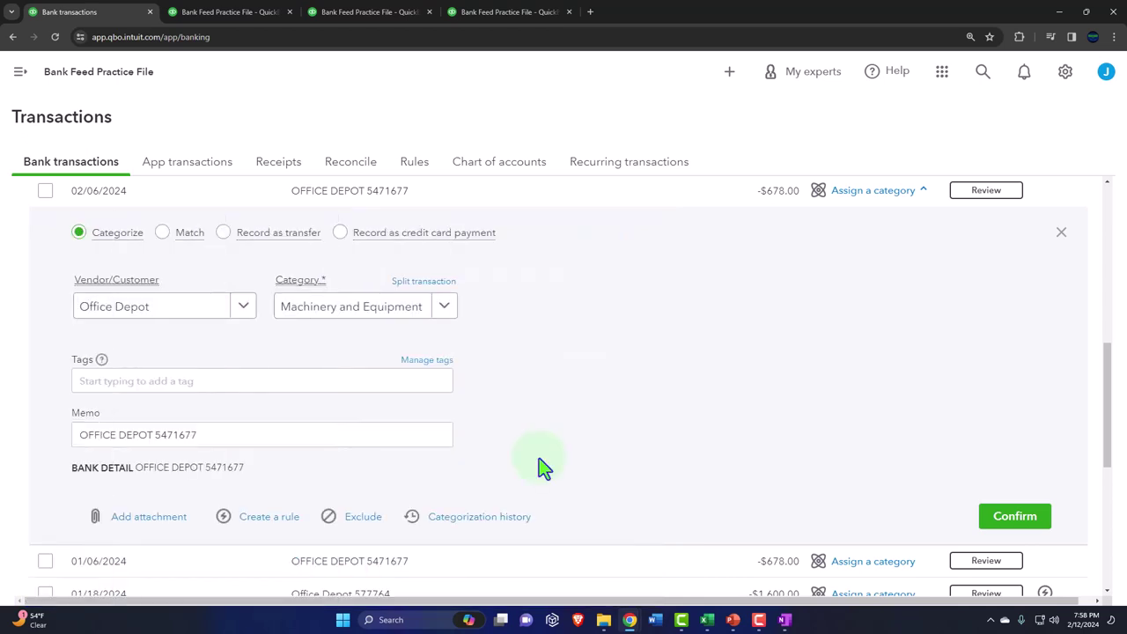
pyautogui.scroll(2, 539, 458)
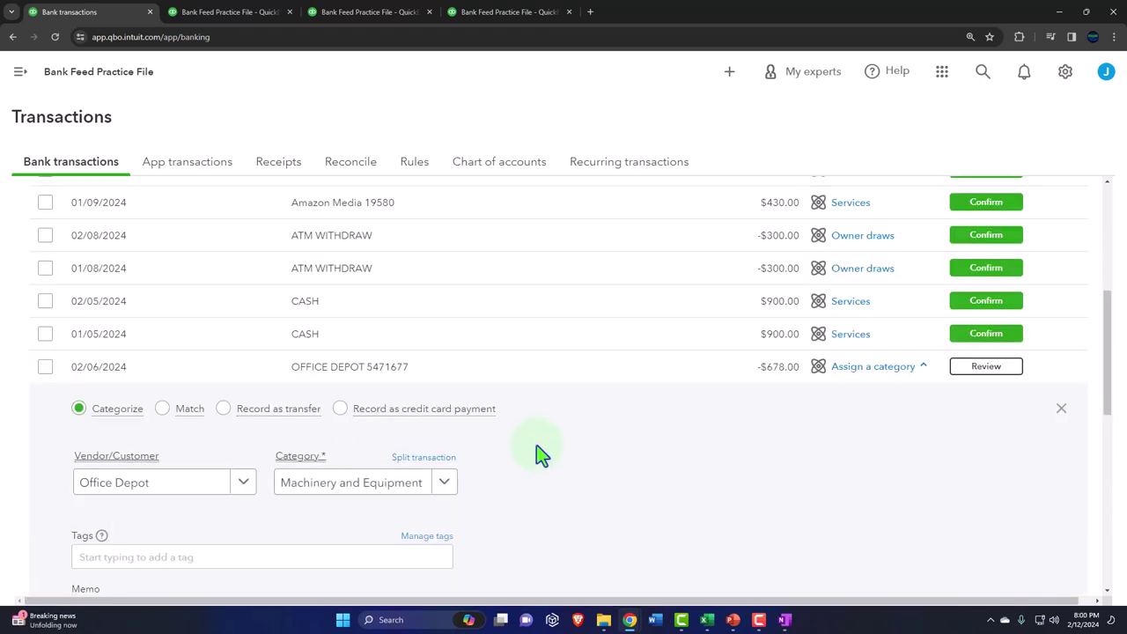
pyautogui.scroll(-1, 539, 454)
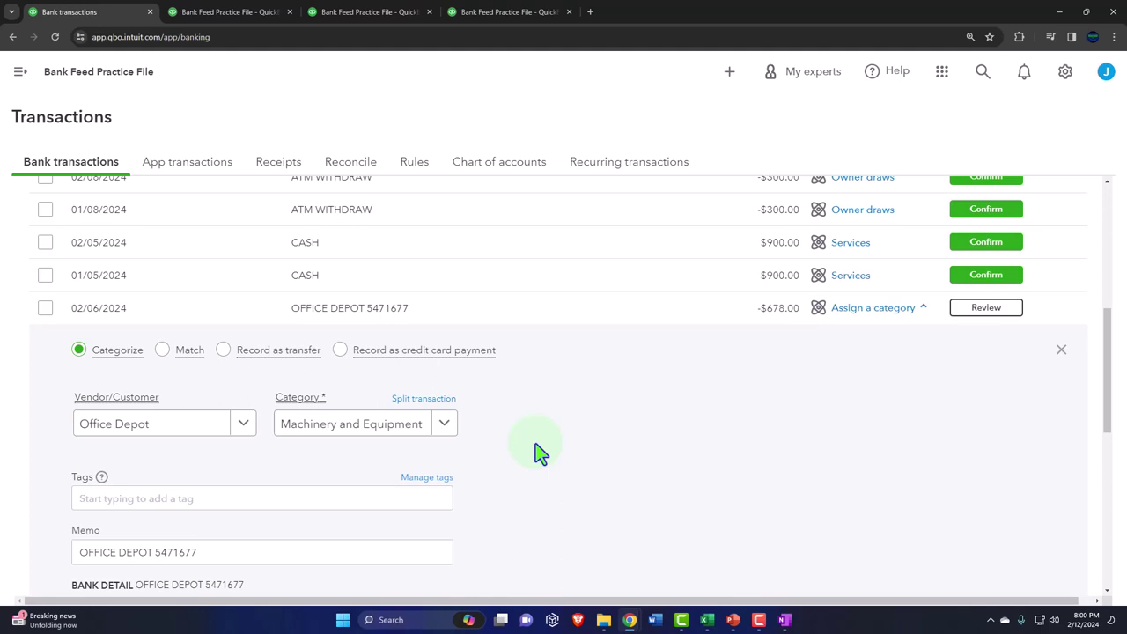
pyautogui.scroll(-1, 539, 453)
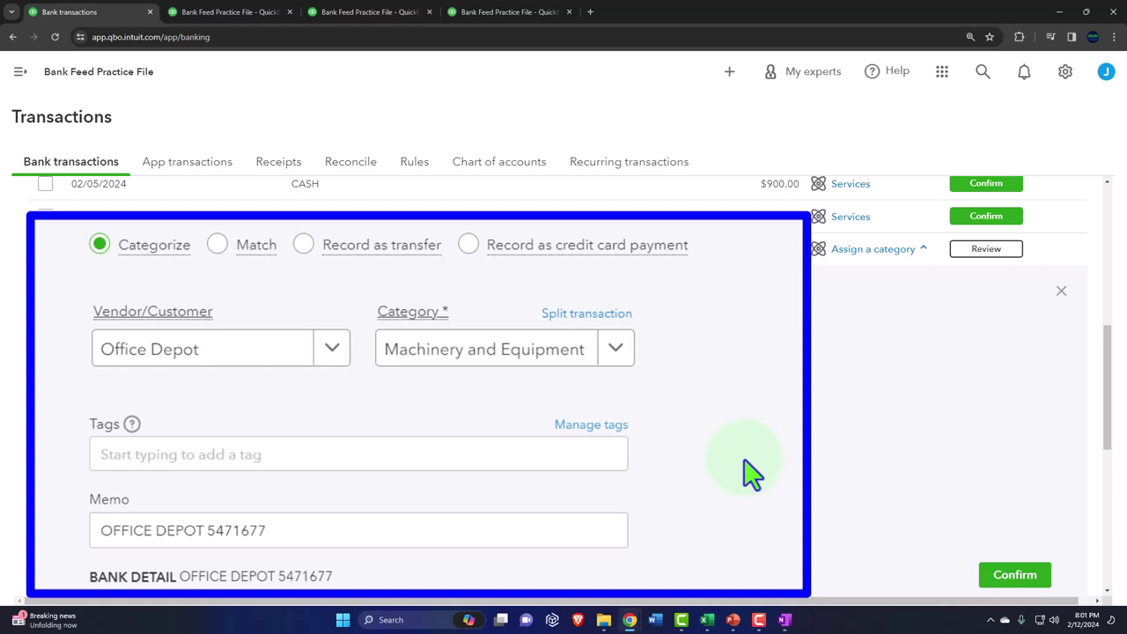
pyautogui.scroll(-1, 473, 433)
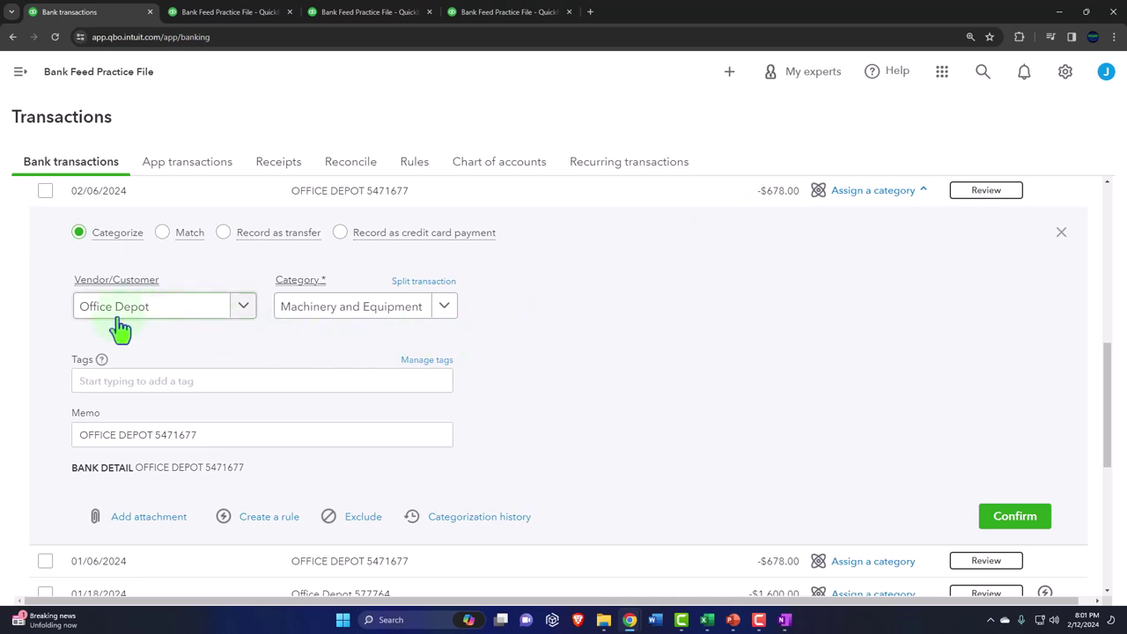
# Step: Set the category of the 02/06/2024 Office Depot bank feed transaction to Cost of goods sold
pyautogui.click(445, 308)
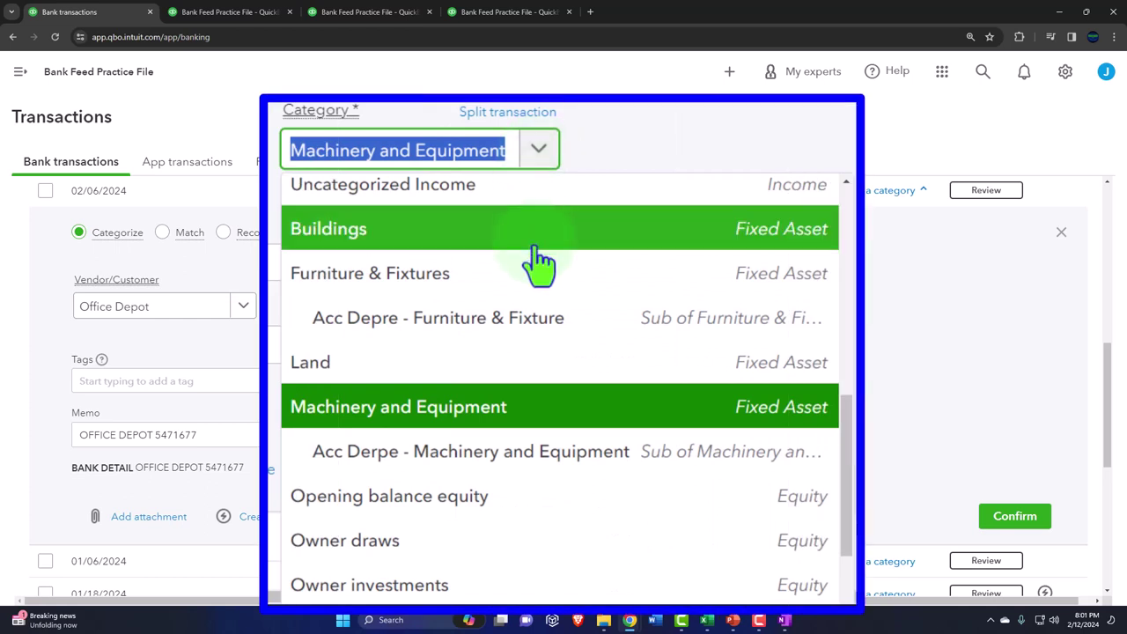
pyautogui.write('inve')
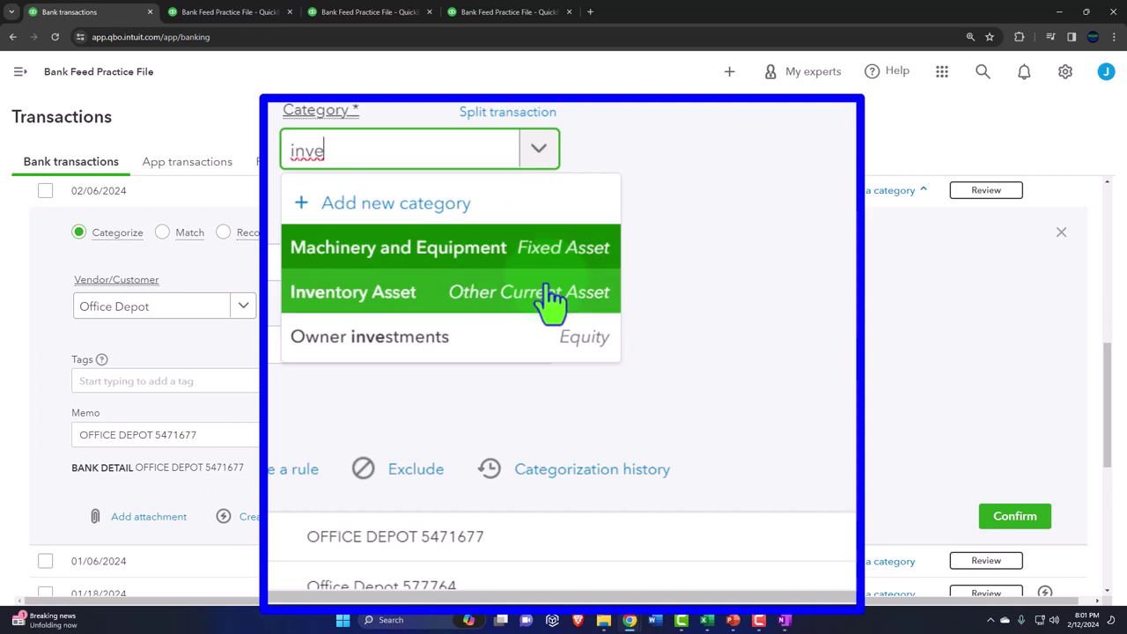
pyautogui.press('BackSpace')
pyautogui.press('BackSpace')
pyautogui.press('BackSpace')
pyautogui.press('BackSpace')
pyautogui.write('co')
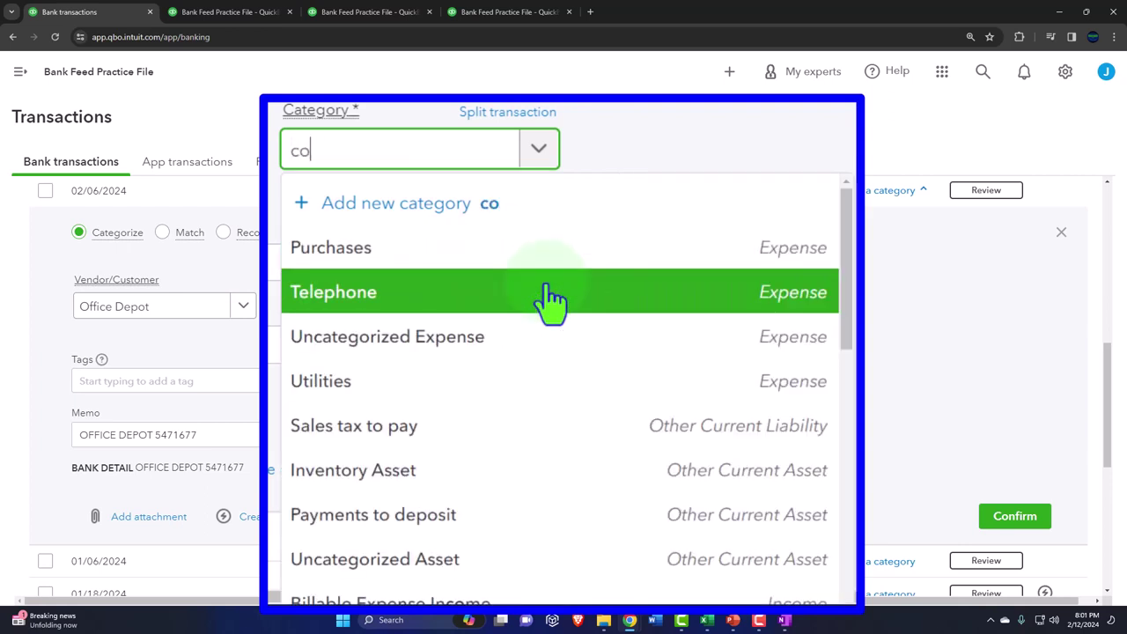
pyautogui.write('s')
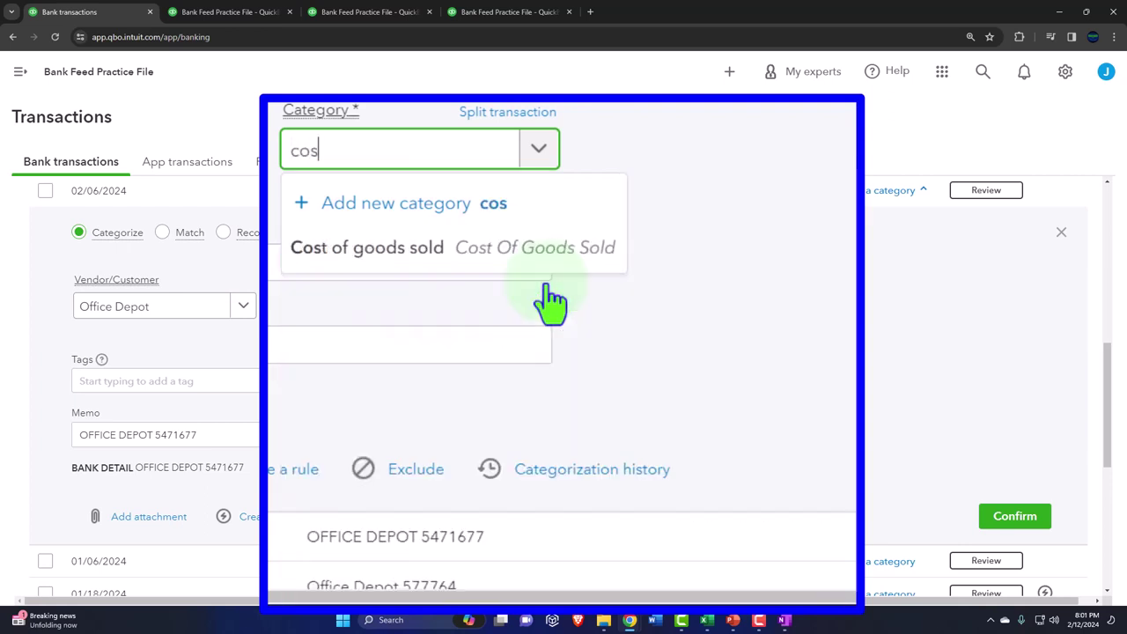
pyautogui.click(489, 276)
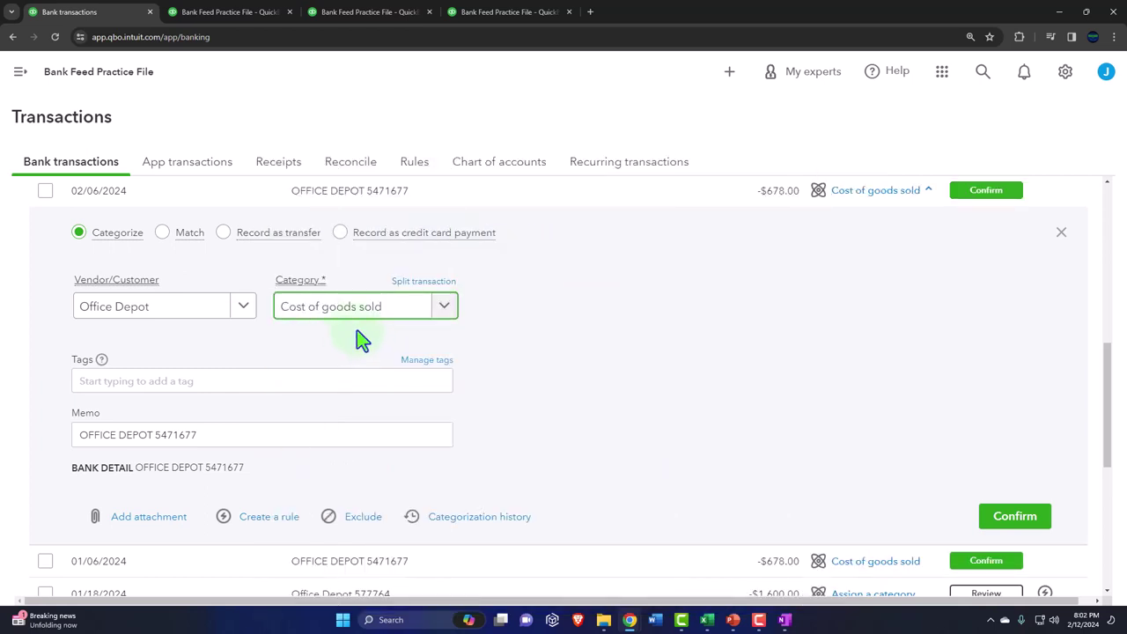
# Step: Move through the tags and memo fields without changing them and confirm the 02/06/2024 Office Depot transaction
pyautogui.press('Tab')
pyautogui.press('Tab')
pyautogui.press('Tab')
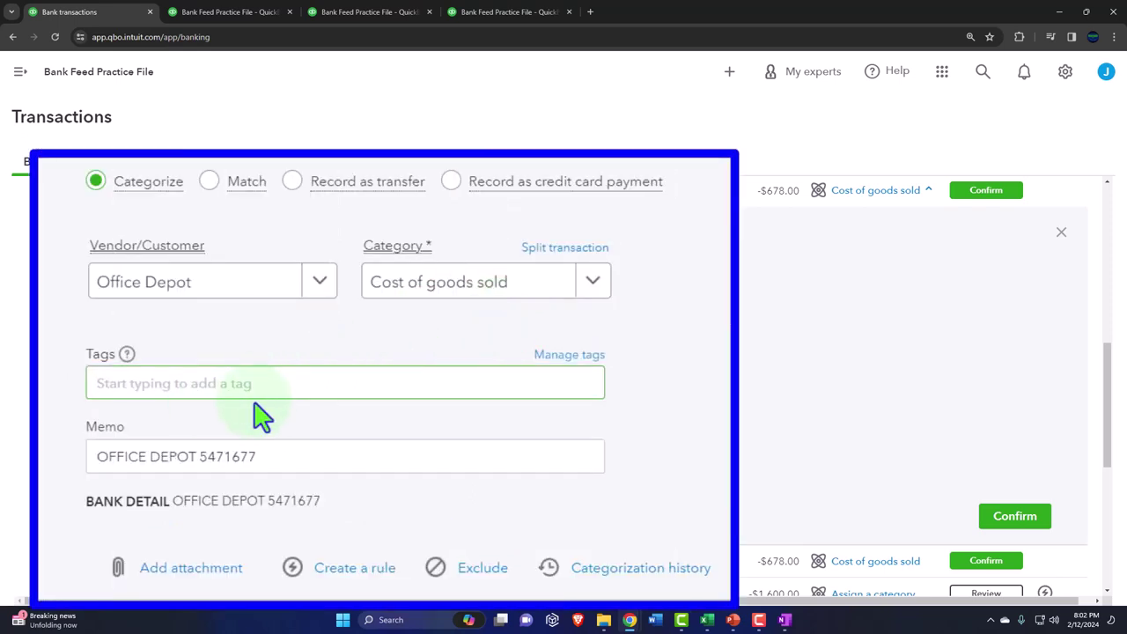
pyautogui.press('Tab')
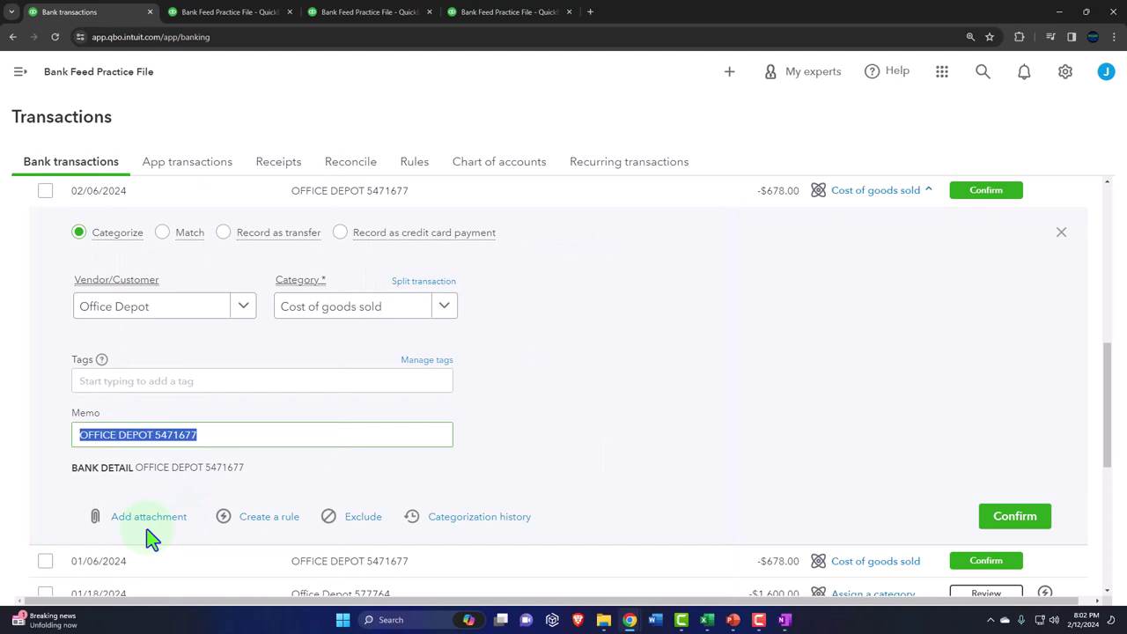
pyautogui.click(1015, 520)
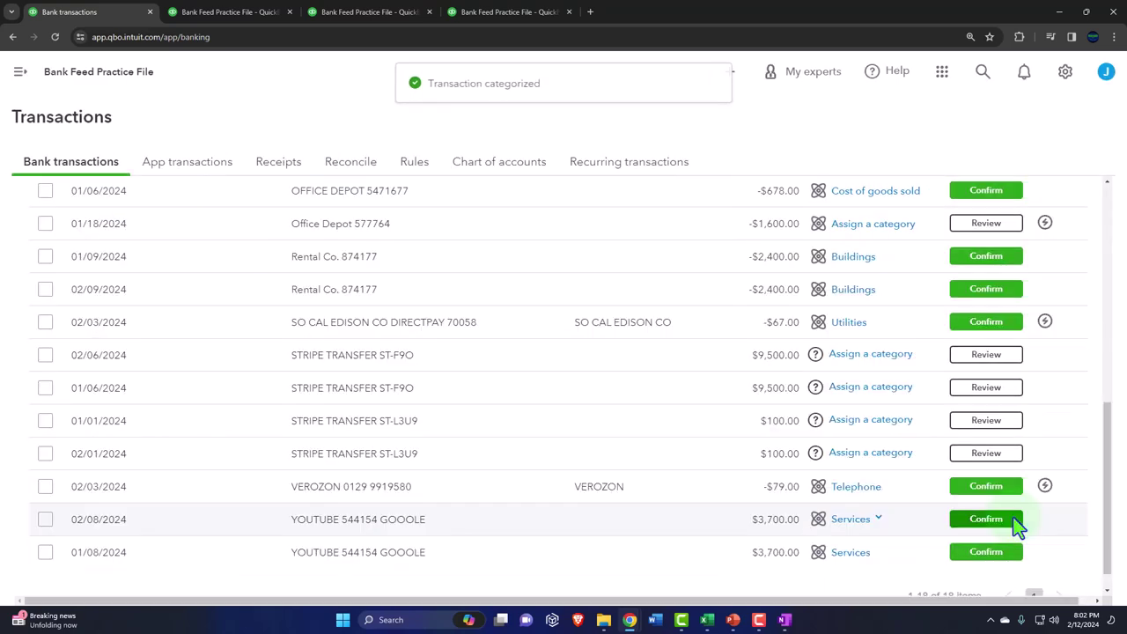
# Step: Show the Categorized bank transactions and examine how the 02/06/2024 Office Depot entry was assigned
pyautogui.scroll(3, 705, 432)
pyautogui.scroll(5, 632, 432)
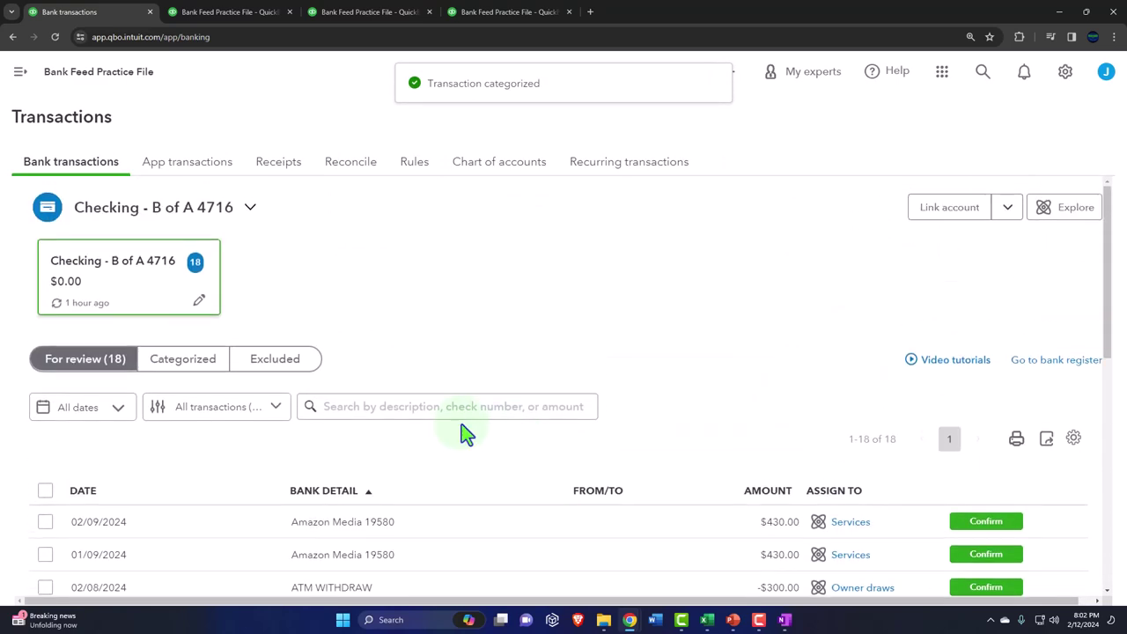
pyautogui.click(238, 407)
pyautogui.click(238, 406)
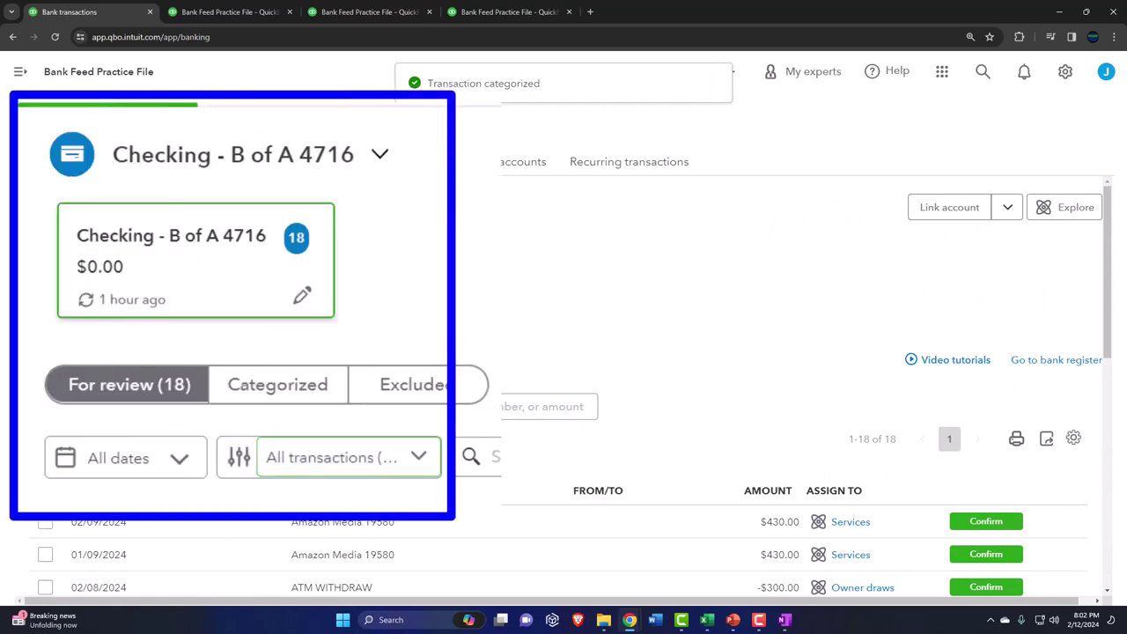
pyautogui.click(209, 361)
pyautogui.scroll(-2, 268, 388)
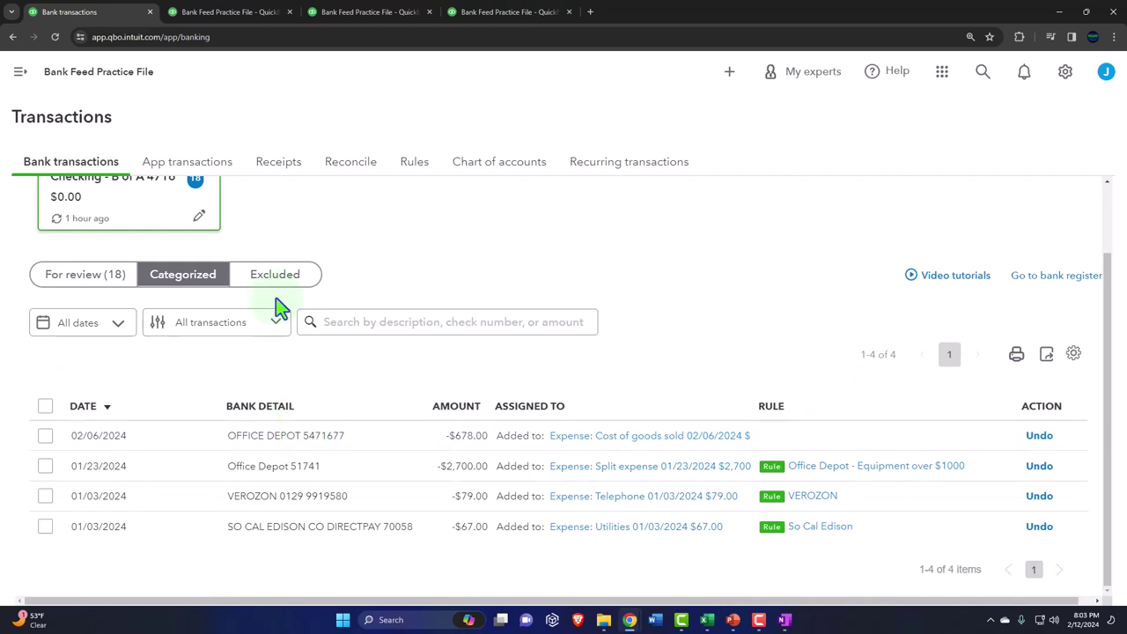
# Step: Rerun the Balance Sheet report for 01/01/2024 to 02/29/2024 and examine its monthly account balances
pyautogui.click(225, 13)
pyautogui.scroll(3, 302, 307)
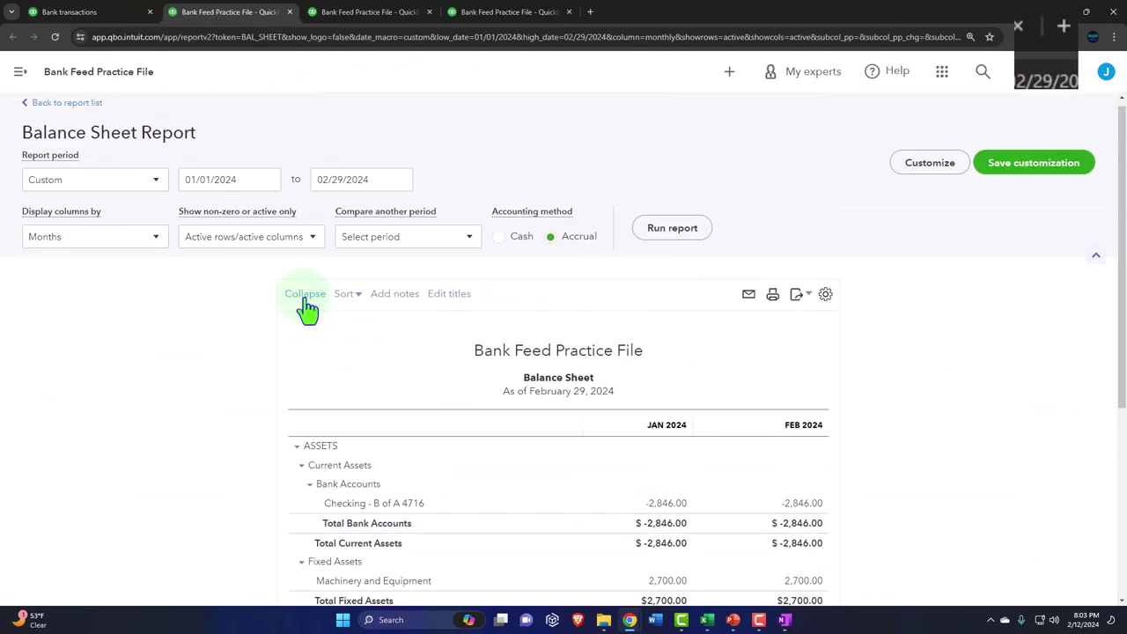
pyautogui.click(669, 228)
pyautogui.scroll(-2, 587, 359)
pyautogui.hotkey('ctrl', '+')
pyautogui.hotkey('ctrl', '+')
pyautogui.hotkey('ctrl', '+')
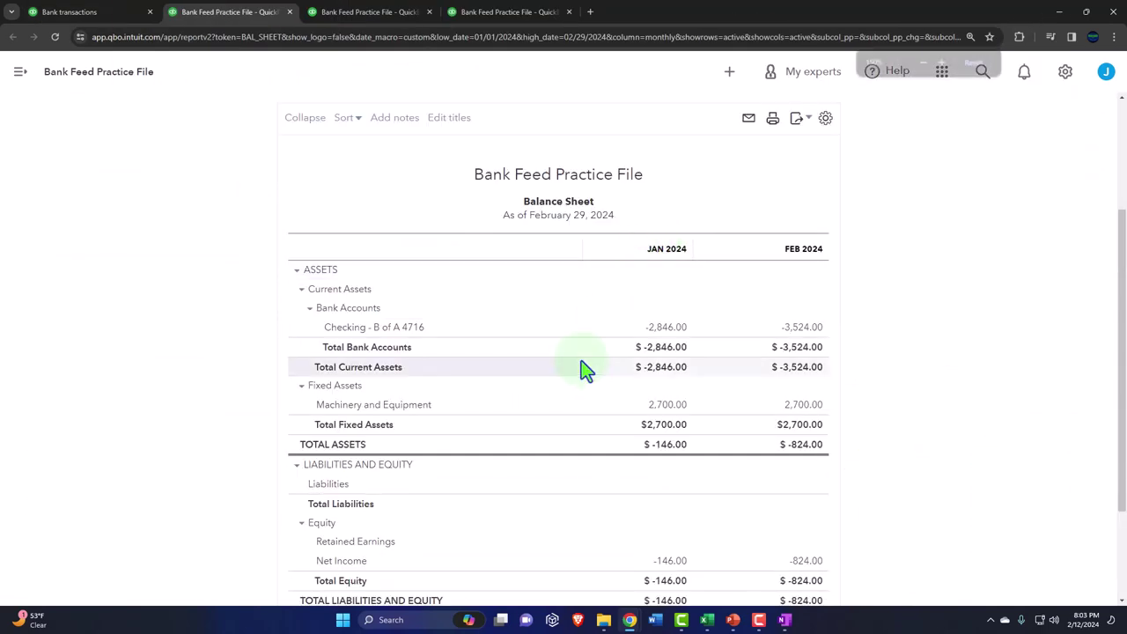
pyautogui.scroll(-1, 587, 370)
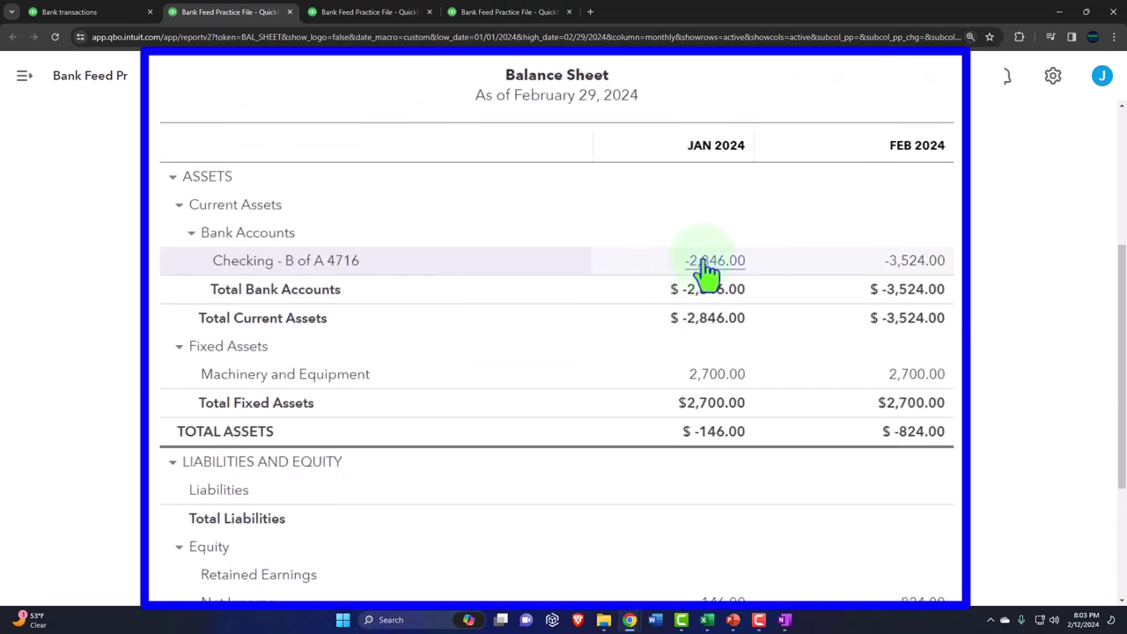
# Step: Drill into the January 2024 checking balance, widen the Account column to examine the transactions, and return to the Balance Sheet
pyautogui.click(705, 263)
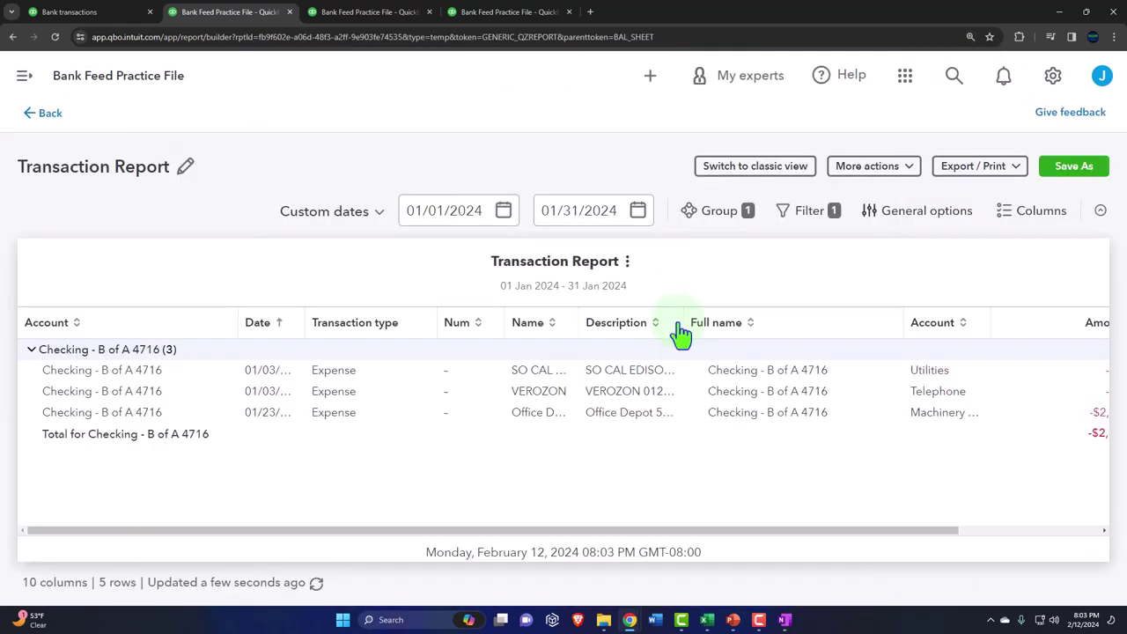
pyautogui.hotkey('ctrl', '-')
pyautogui.hotkey('ctrl', '-')
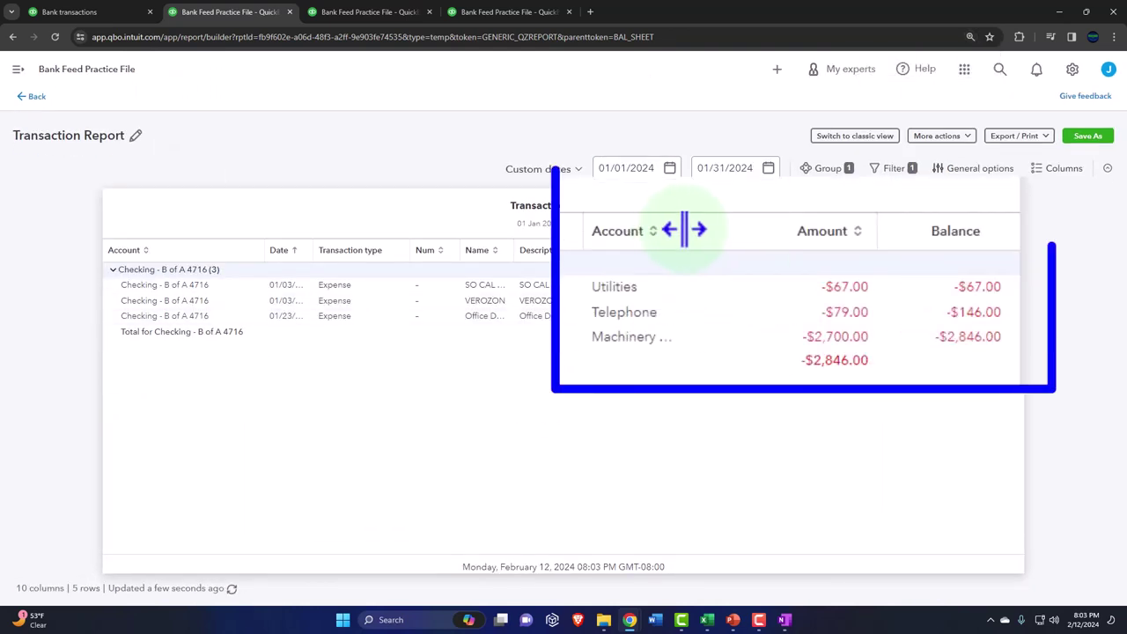
pyautogui.moveTo(808, 250); pyautogui.dragTo(859, 250)
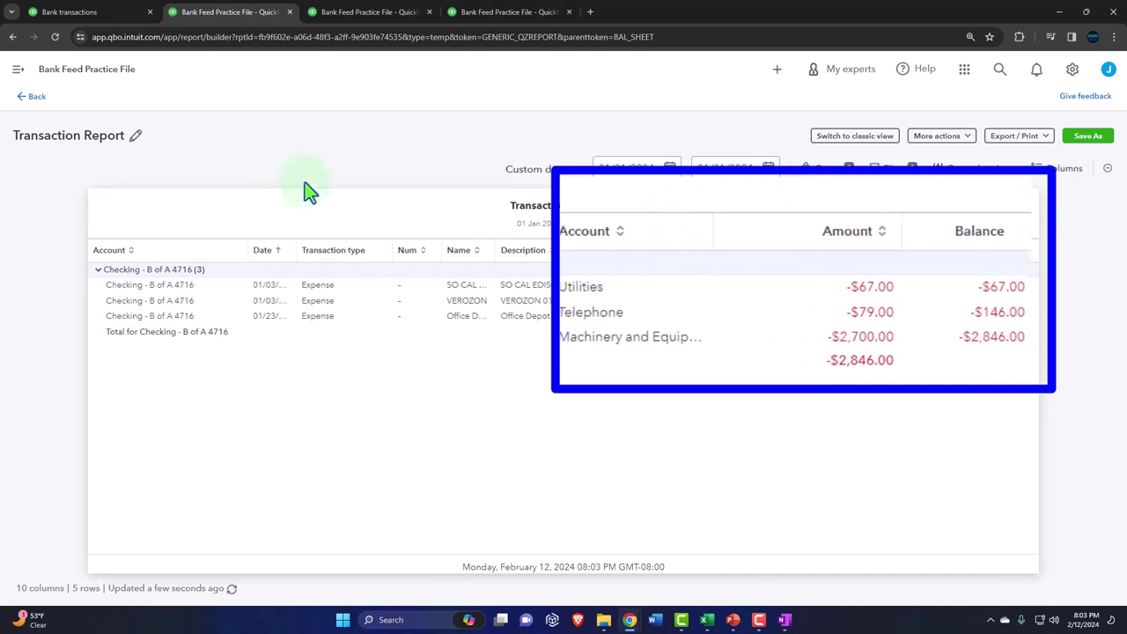
pyautogui.click(35, 99)
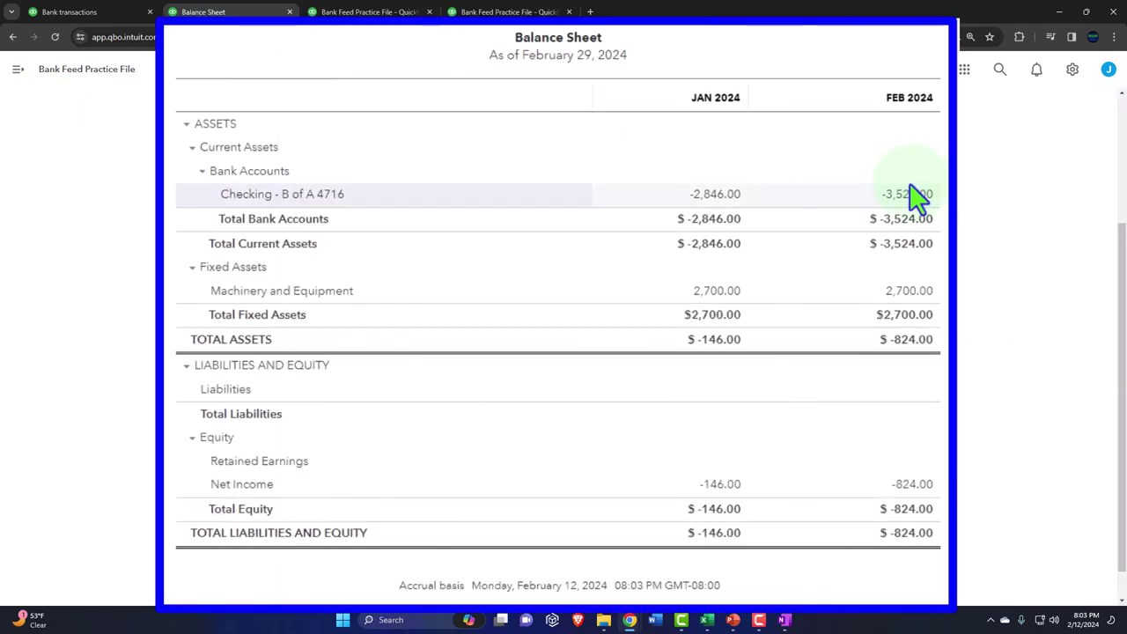
# Step: Drill into the February 2024 checking balance, examine the Office Depot expense form, and return to the Balance Sheet
pyautogui.click(911, 196)
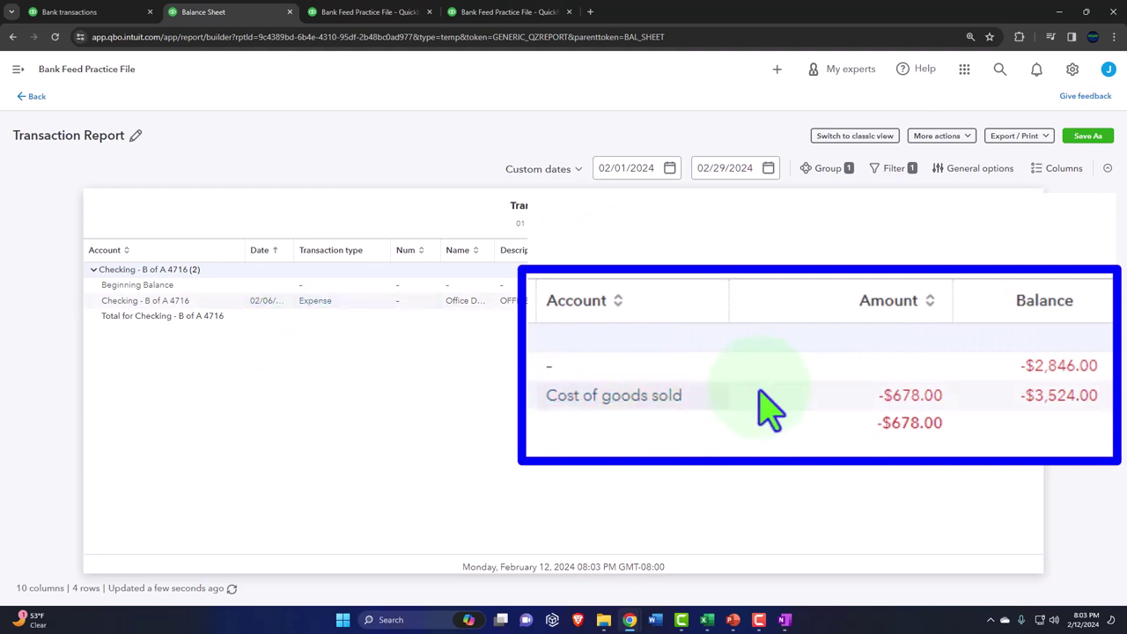
pyautogui.click(927, 406)
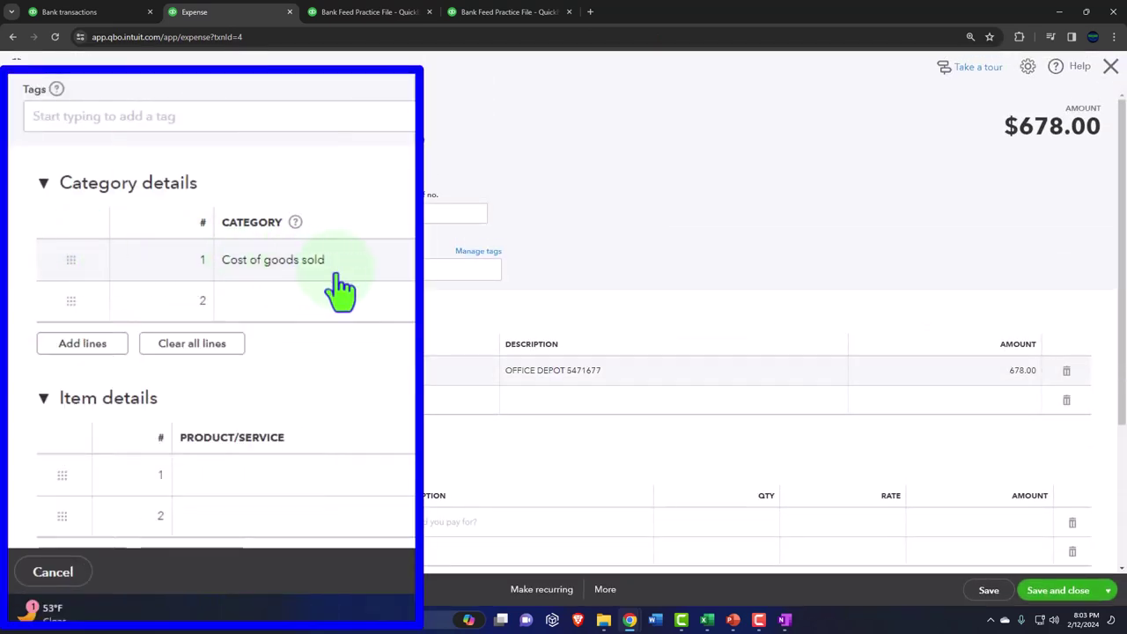
pyautogui.scroll(-1, 341, 291)
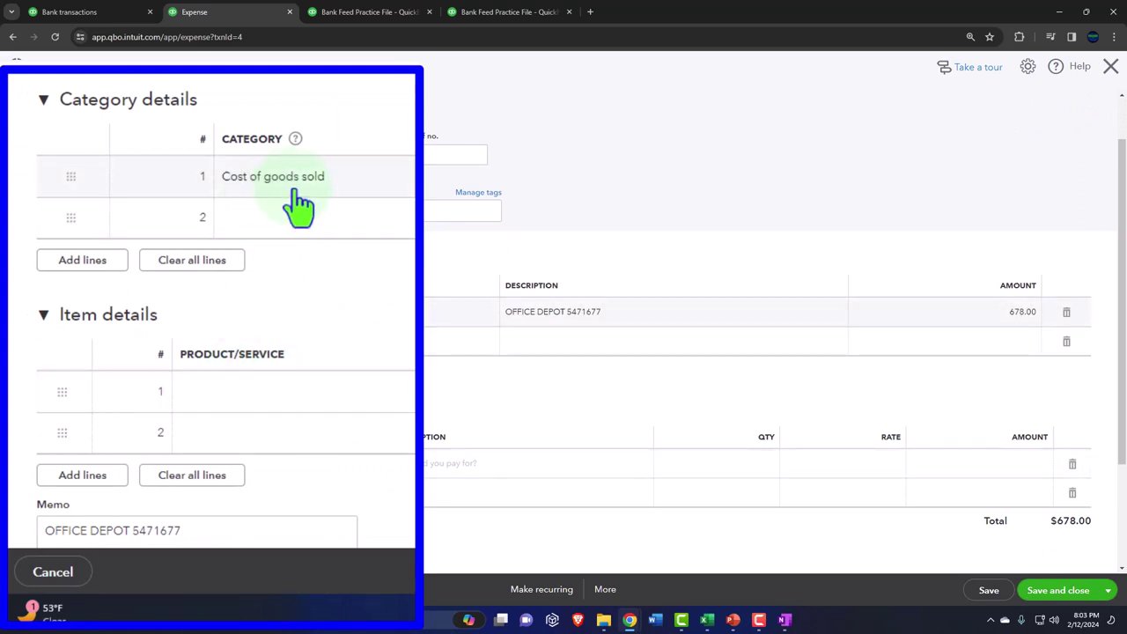
pyautogui.click(1112, 76)
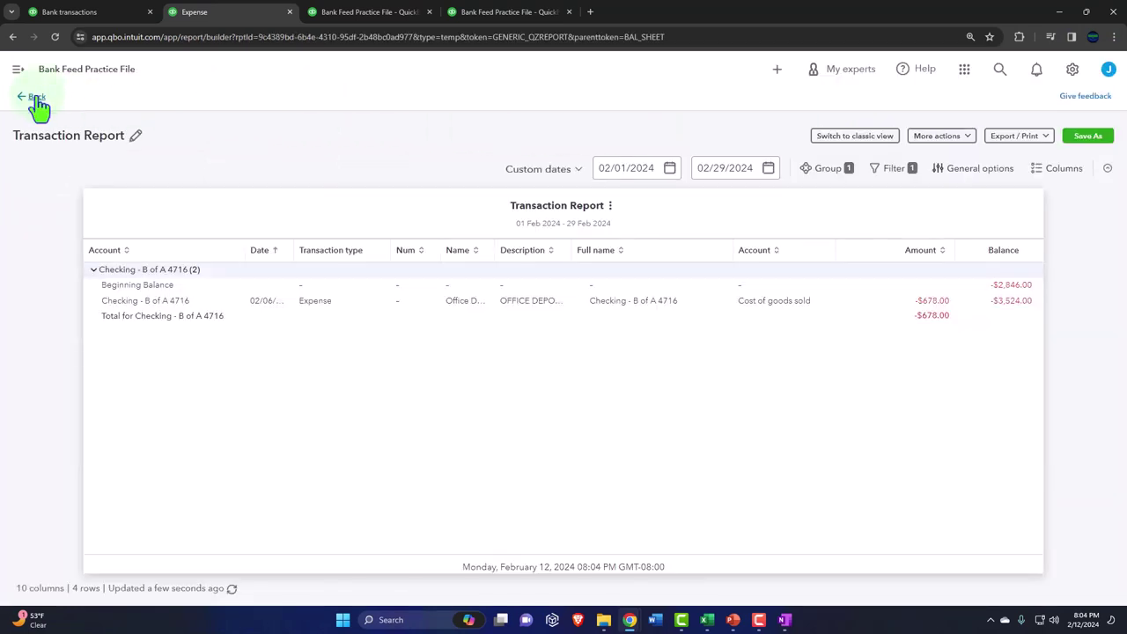
pyautogui.click(36, 98)
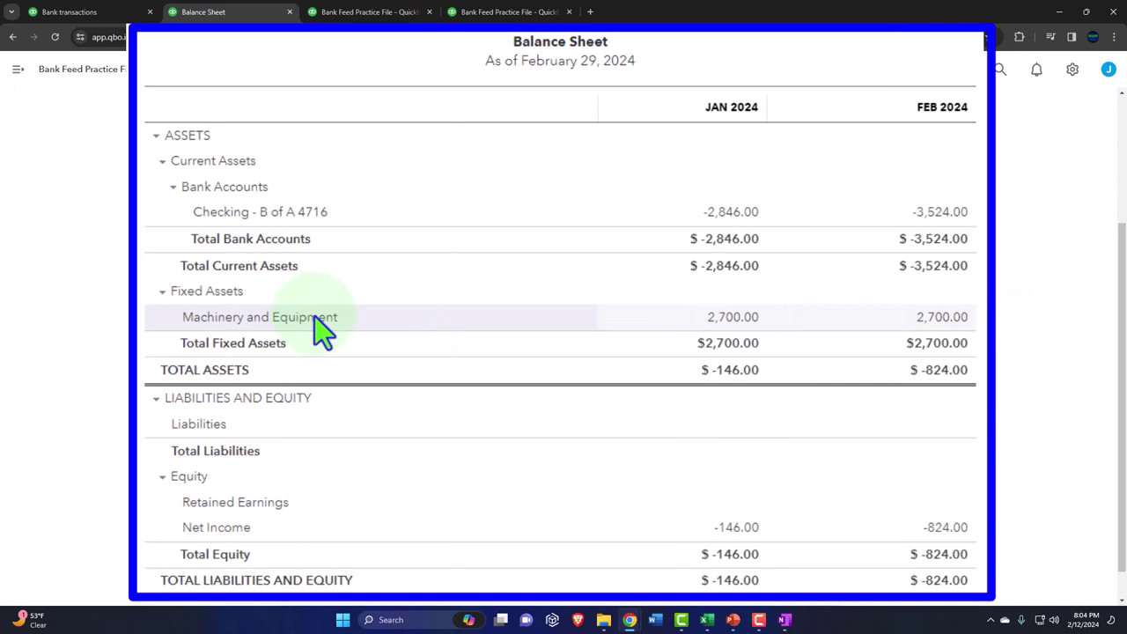
# Step: Rerun the Profit and Loss report for January to February 2024 and examine its Cost of Goods Sold section
pyautogui.click(369, 14)
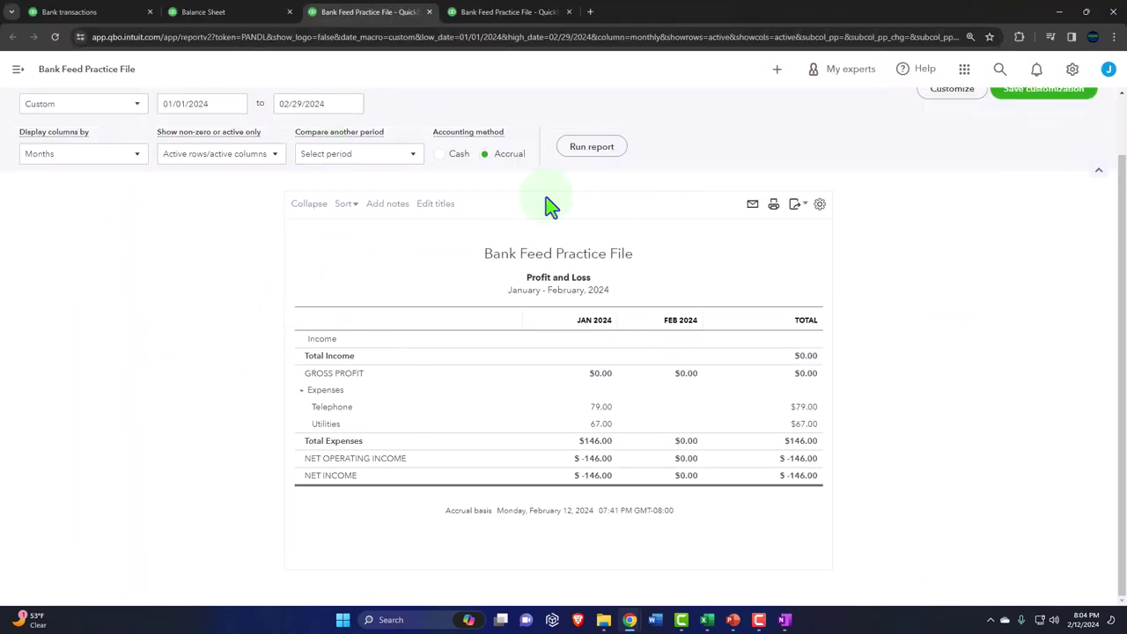
pyautogui.click(592, 147)
pyautogui.hotkey('ctrl', '+')
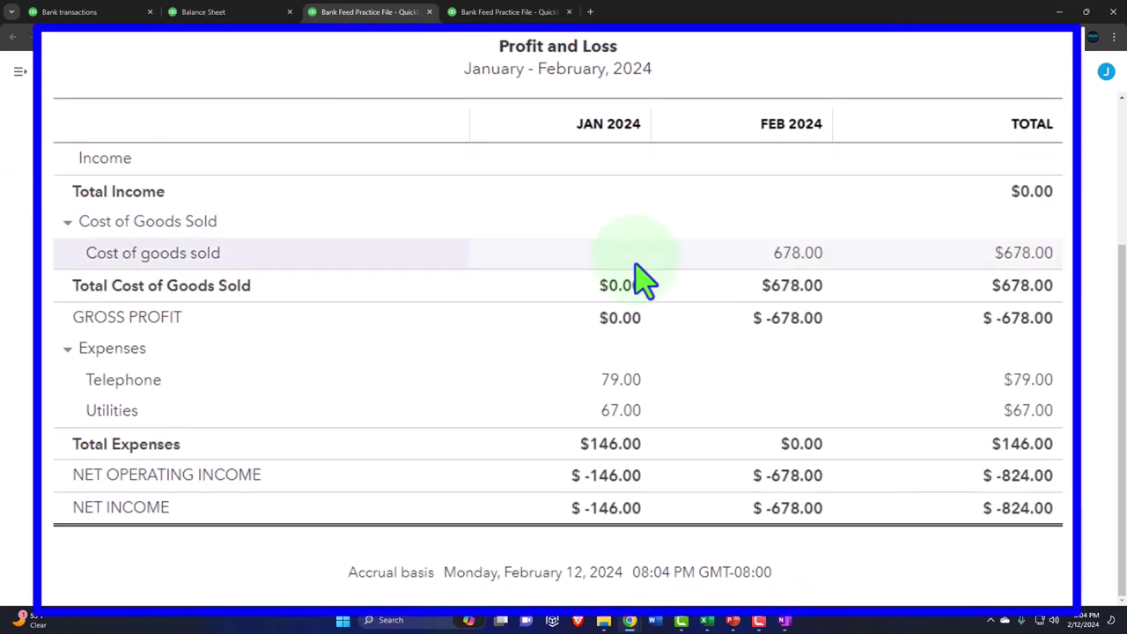
pyautogui.scroll(3, 636, 280)
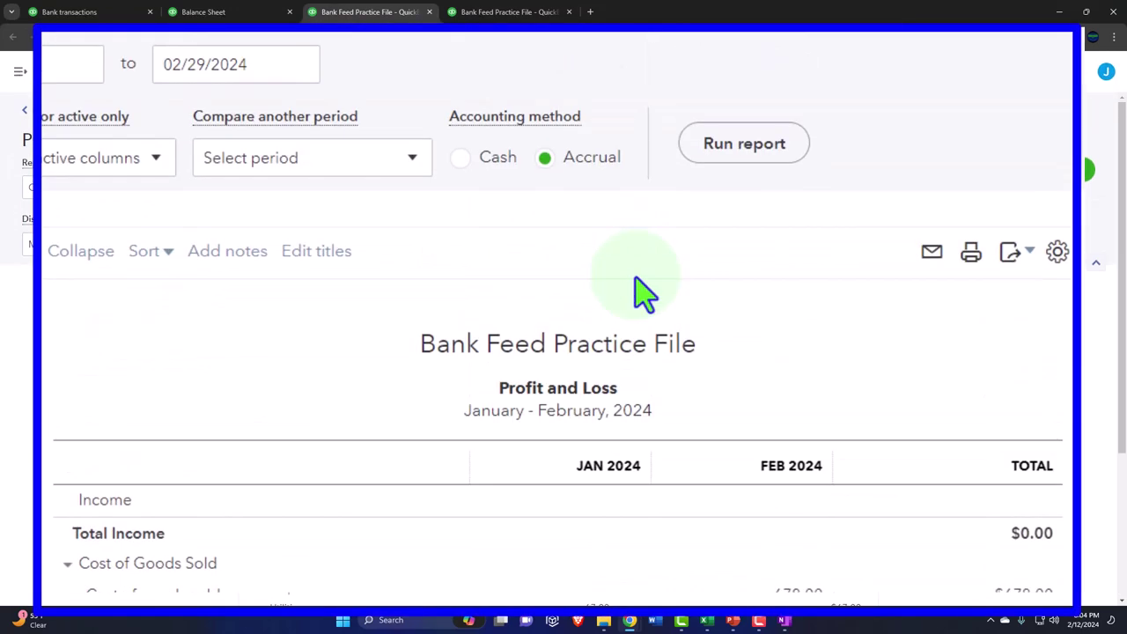
pyautogui.scroll(-3, 636, 280)
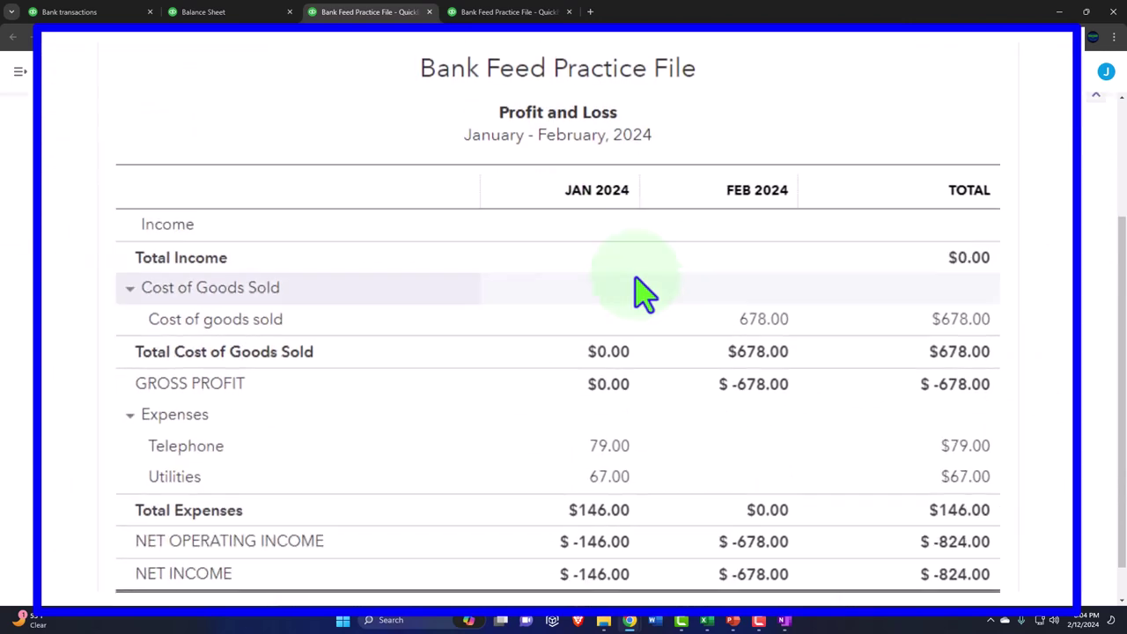
# Step: Drill into the February 2024 cost of goods sold amount, examine its transaction, and return to the Profit and Loss report
pyautogui.click(765, 326)
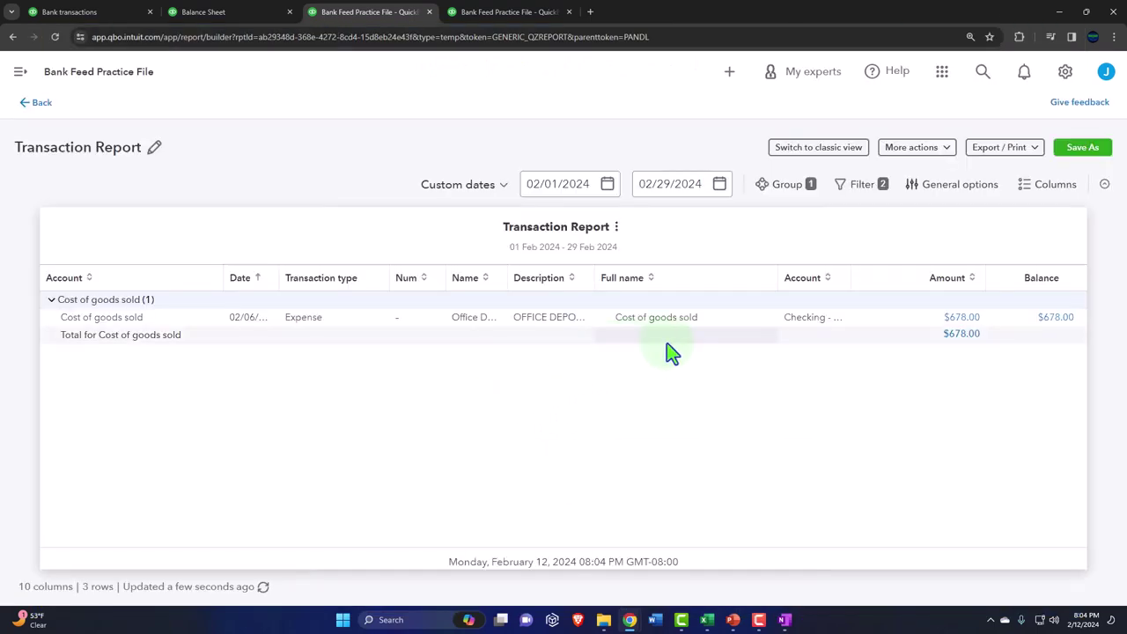
pyautogui.click(48, 104)
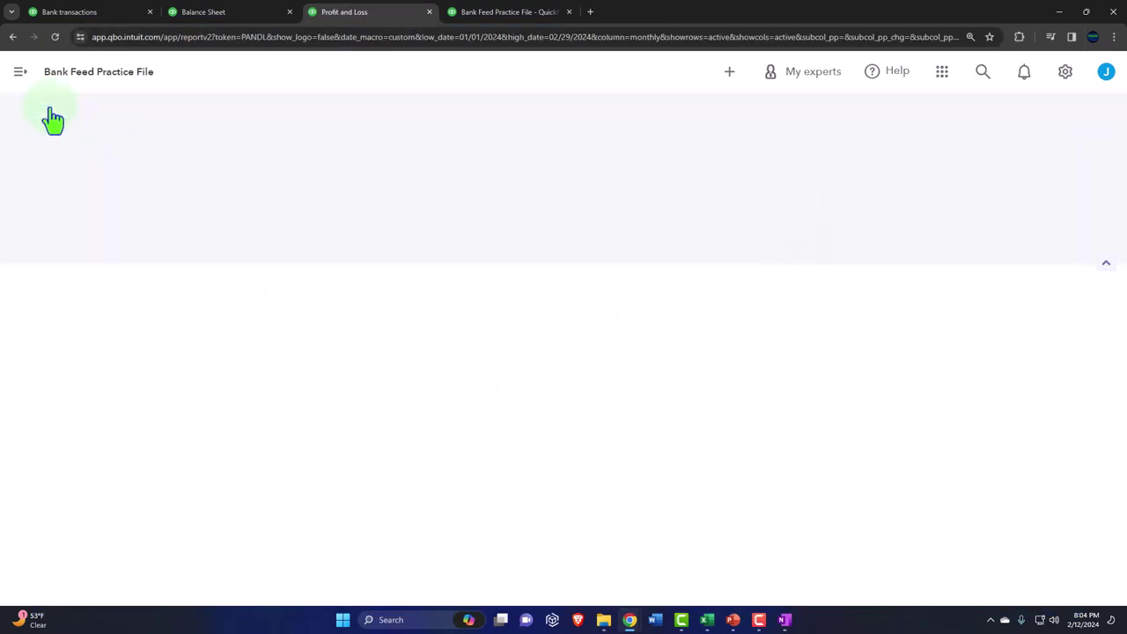
pyautogui.hotkey('ctrl', '+')
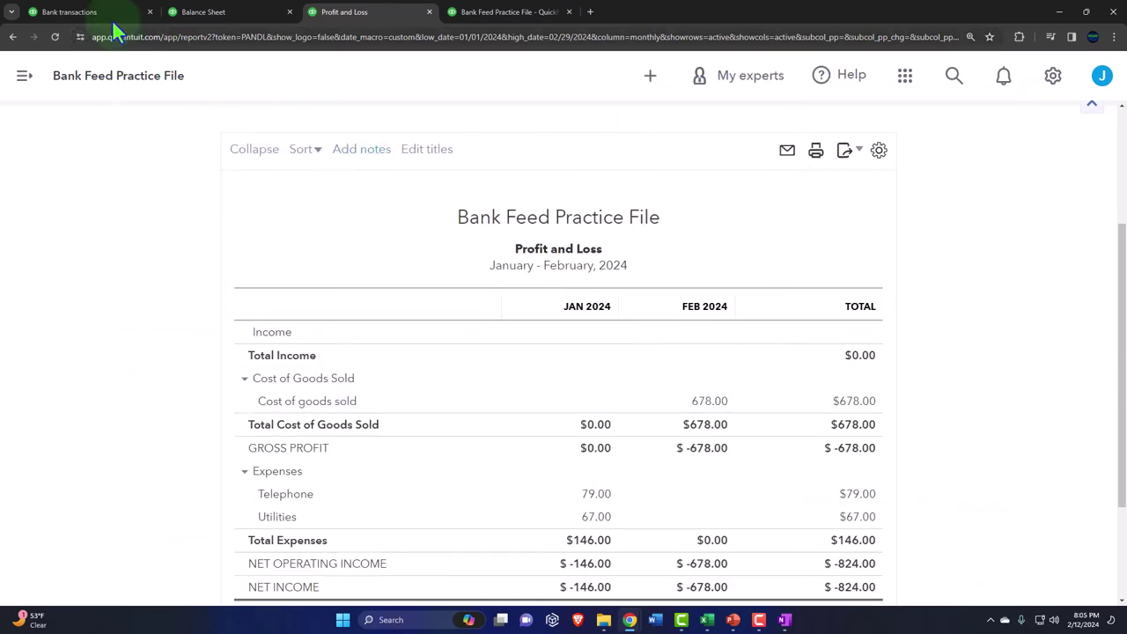
# Step: Return to the Bank transactions page, open a new Invoice form, and dismiss its introductory message
pyautogui.click(95, 14)
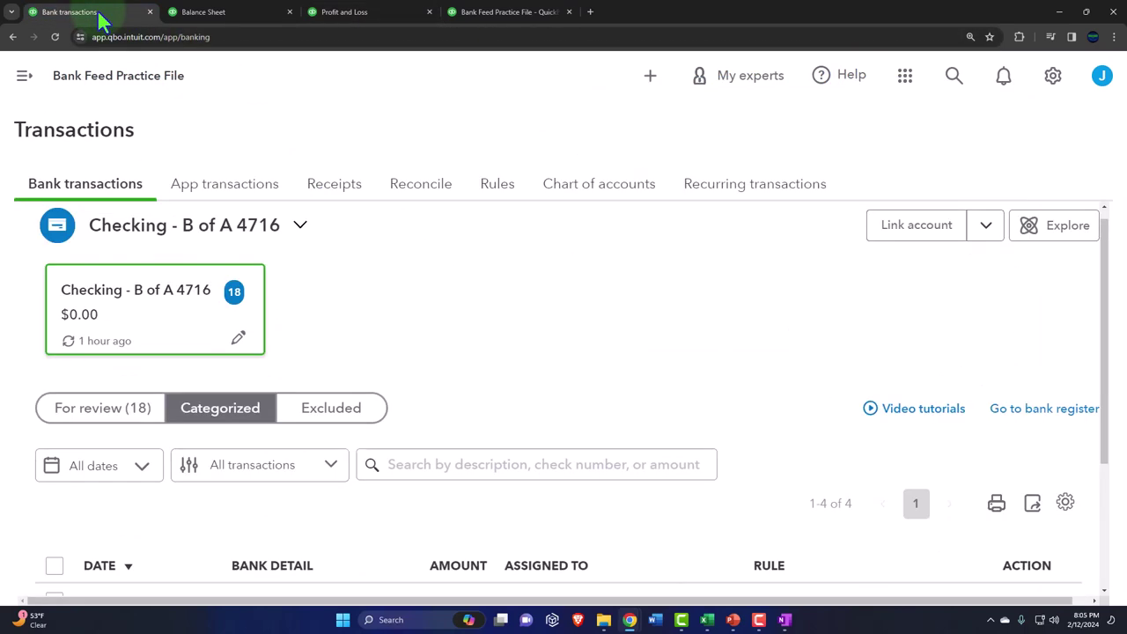
pyautogui.click(24, 76)
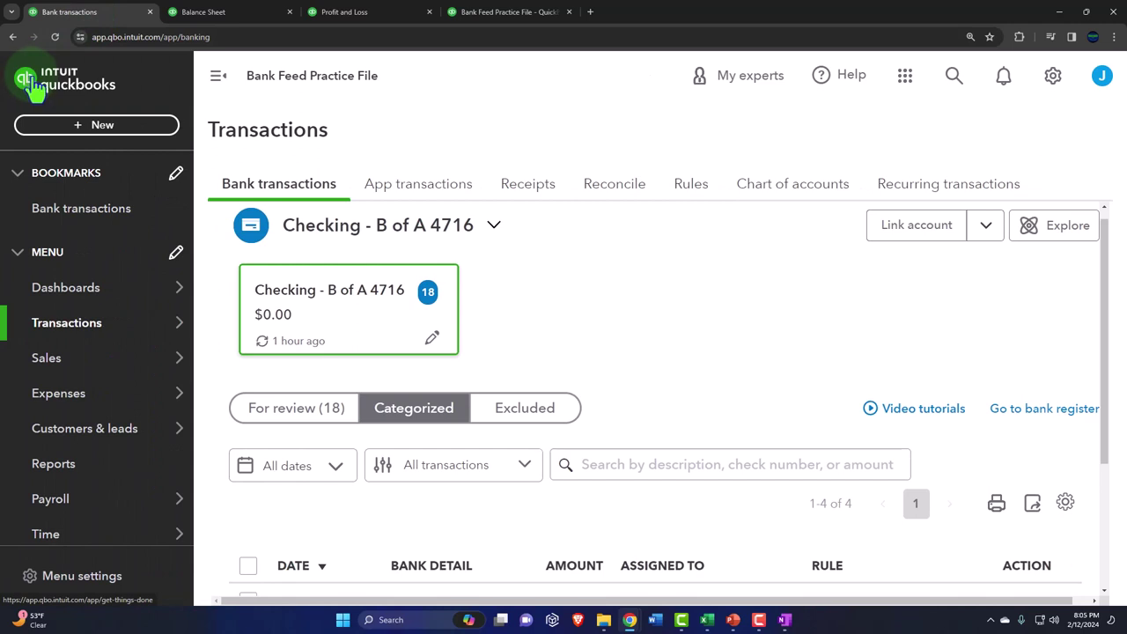
pyautogui.click(76, 125)
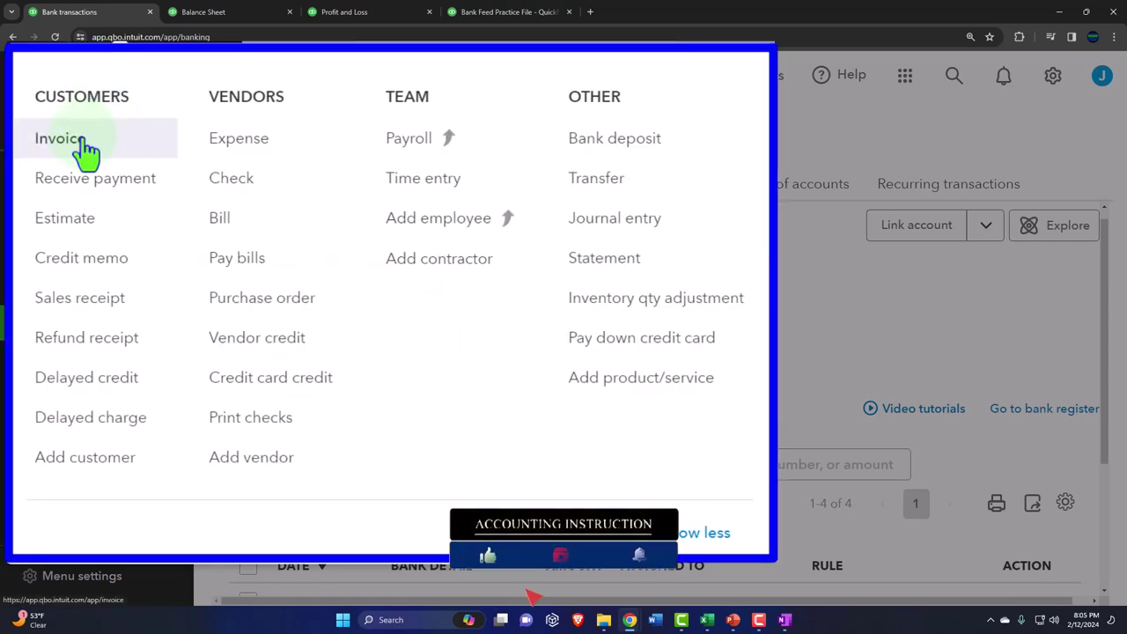
pyautogui.click(67, 236)
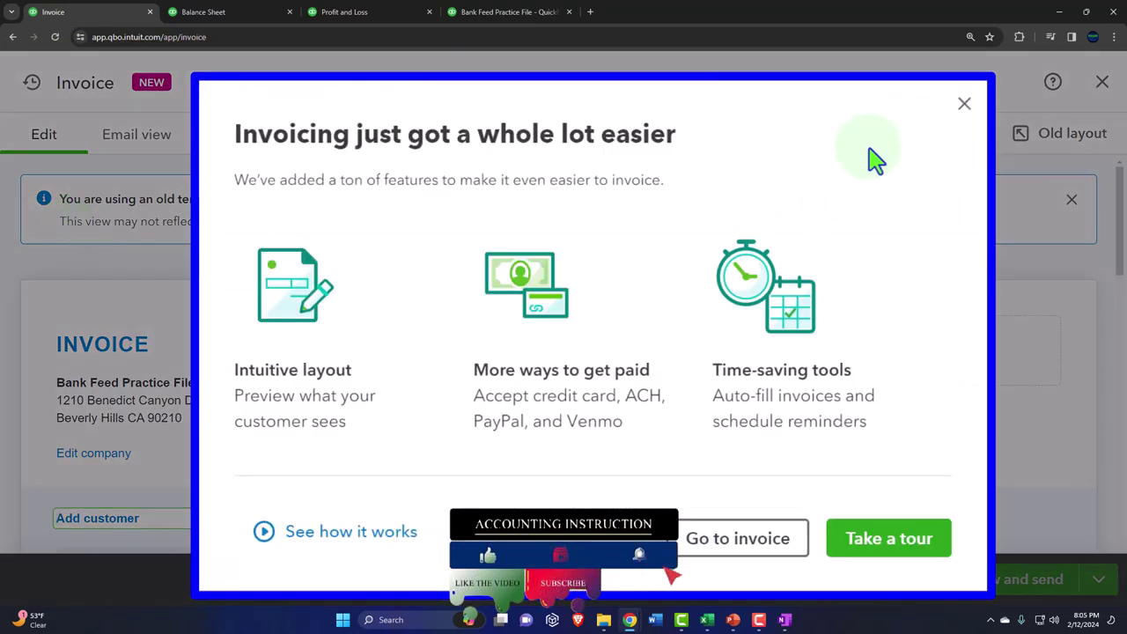
pyautogui.click(965, 105)
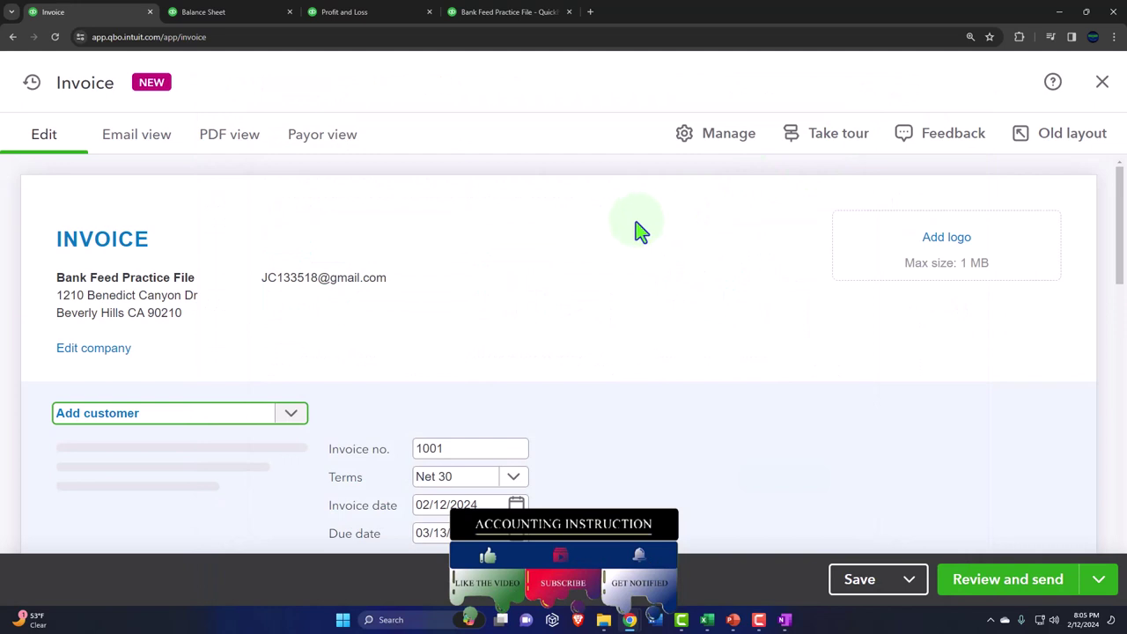
# Step: Create a new customer with the company name Customer and assign it to the invoice
pyautogui.scroll(-2, 356, 308)
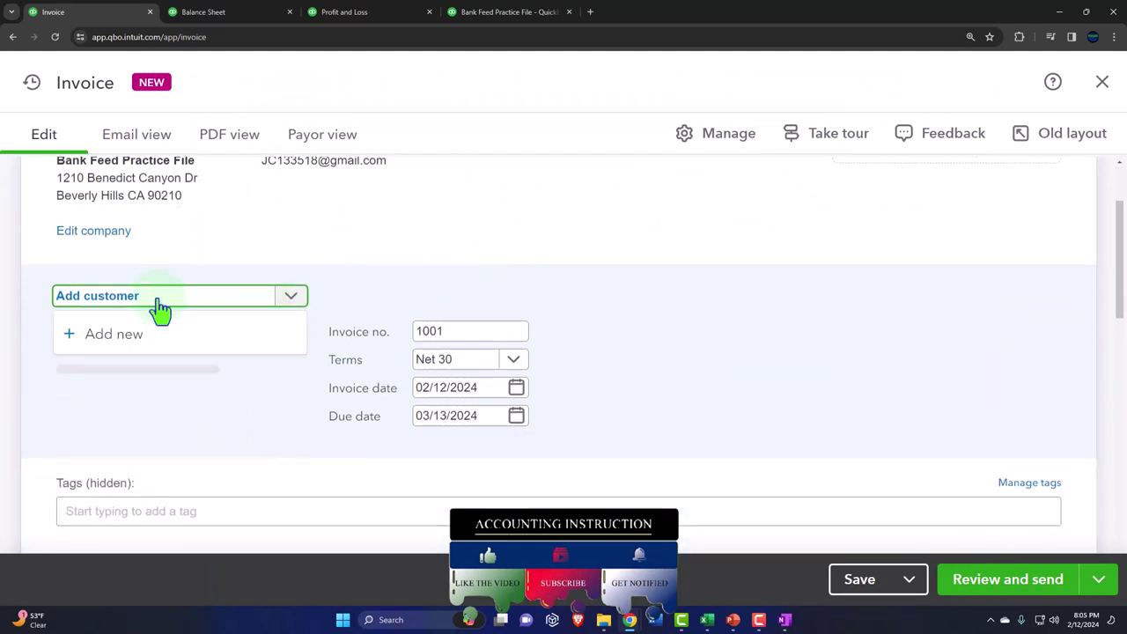
pyautogui.click(141, 347)
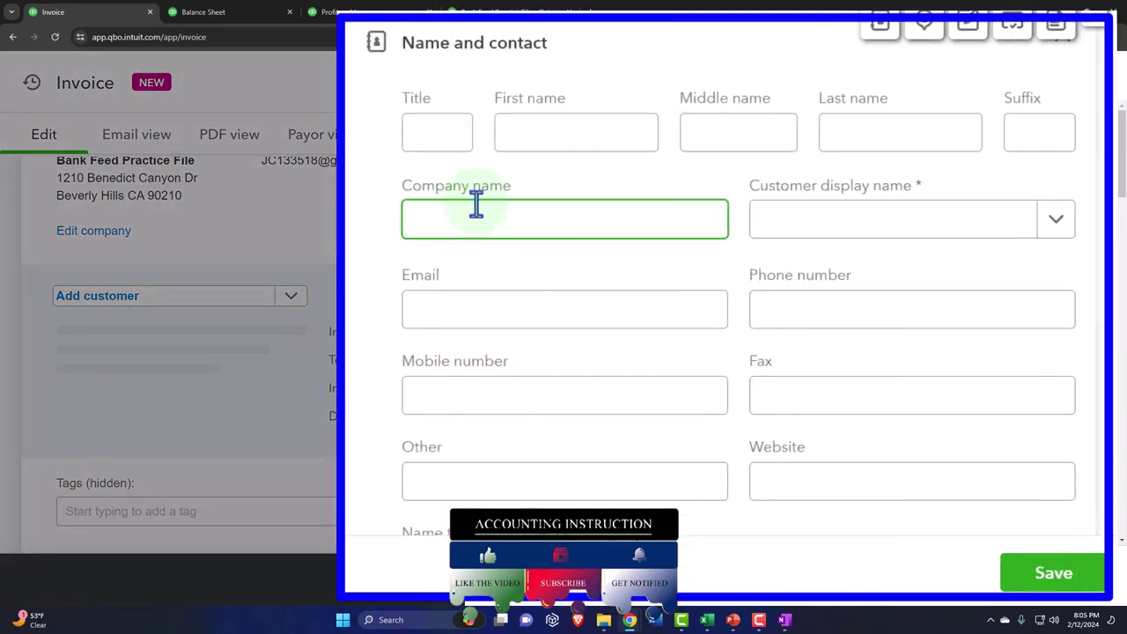
pyautogui.write('Customer')
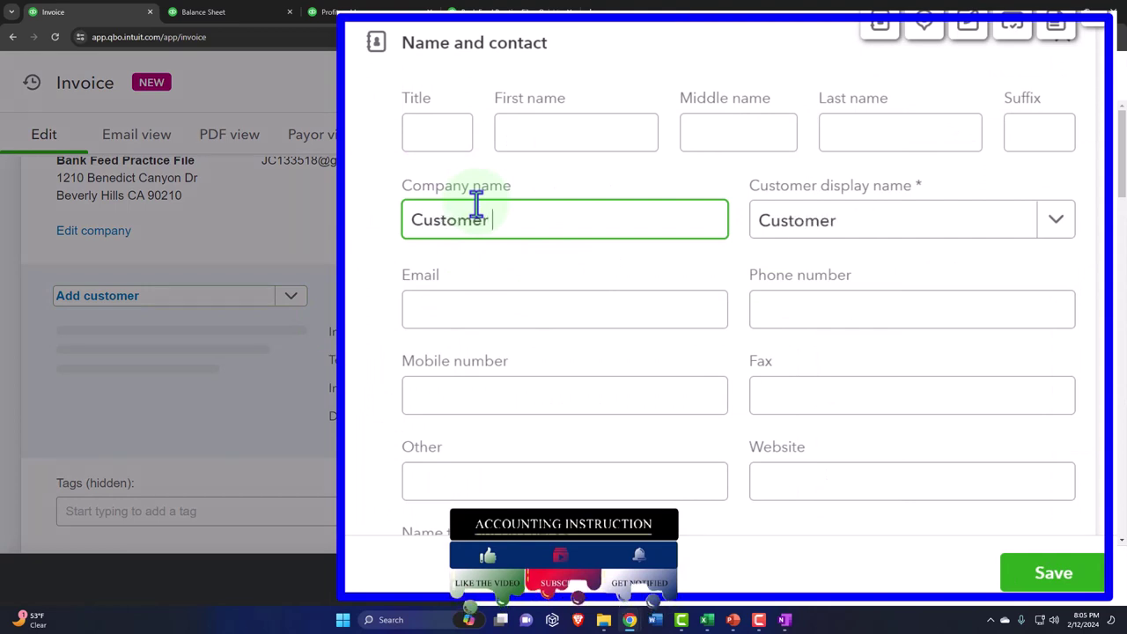
pyautogui.press('Tab')
pyautogui.scroll(-4, 642, 209)
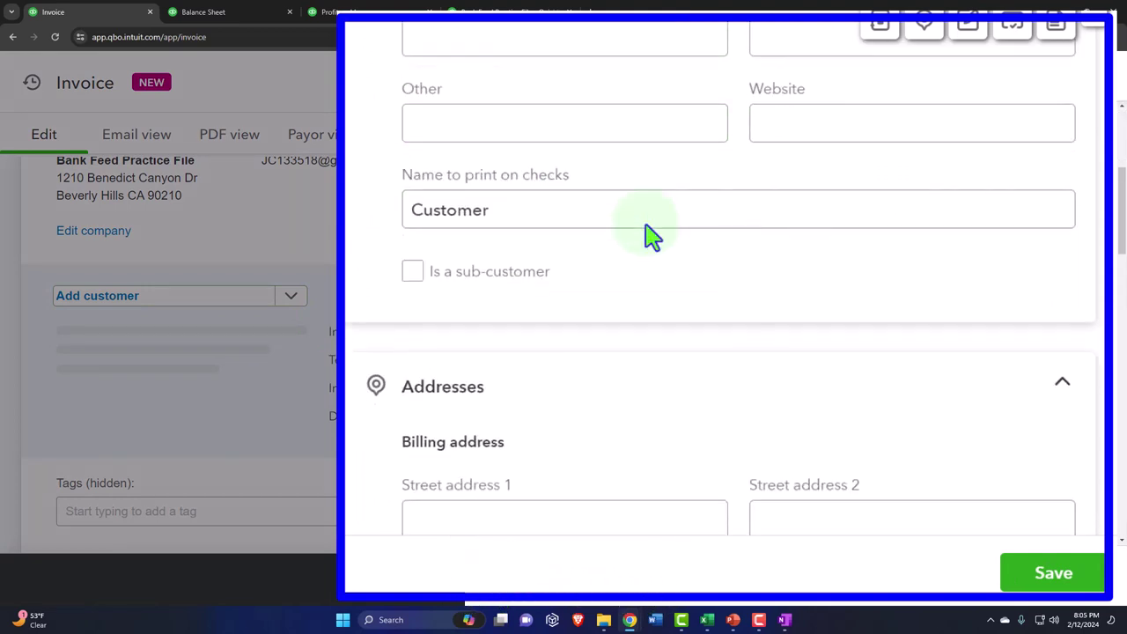
pyautogui.click(1045, 581)
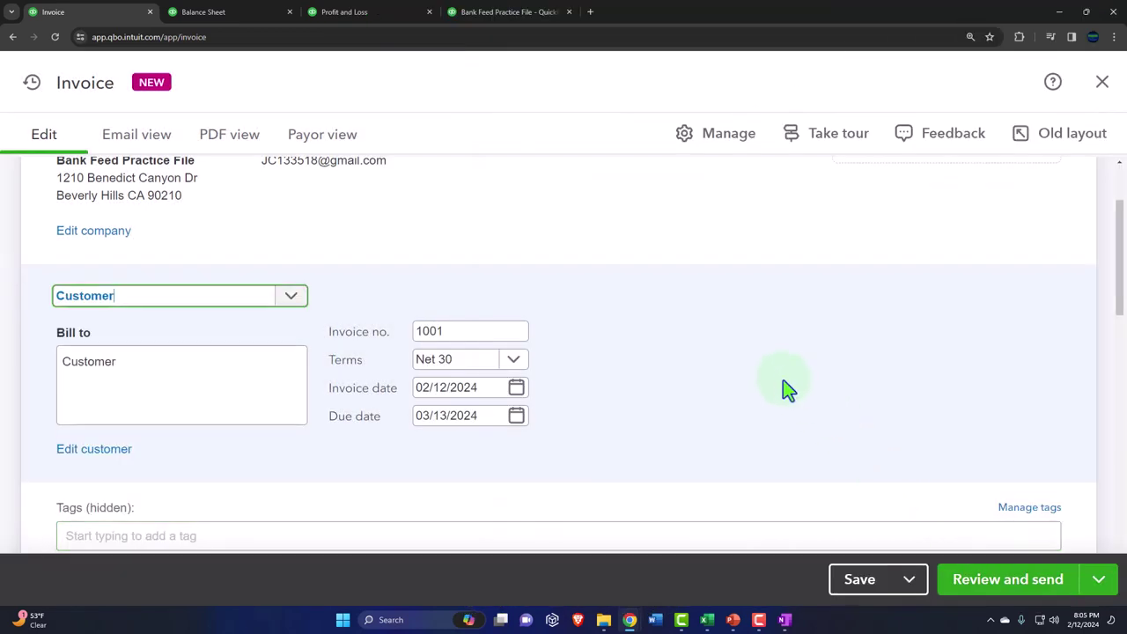
# Step: Keep the Net 30 terms and set the invoice date to 02/16/2024
pyautogui.press('Tab')
pyautogui.press('Tab')
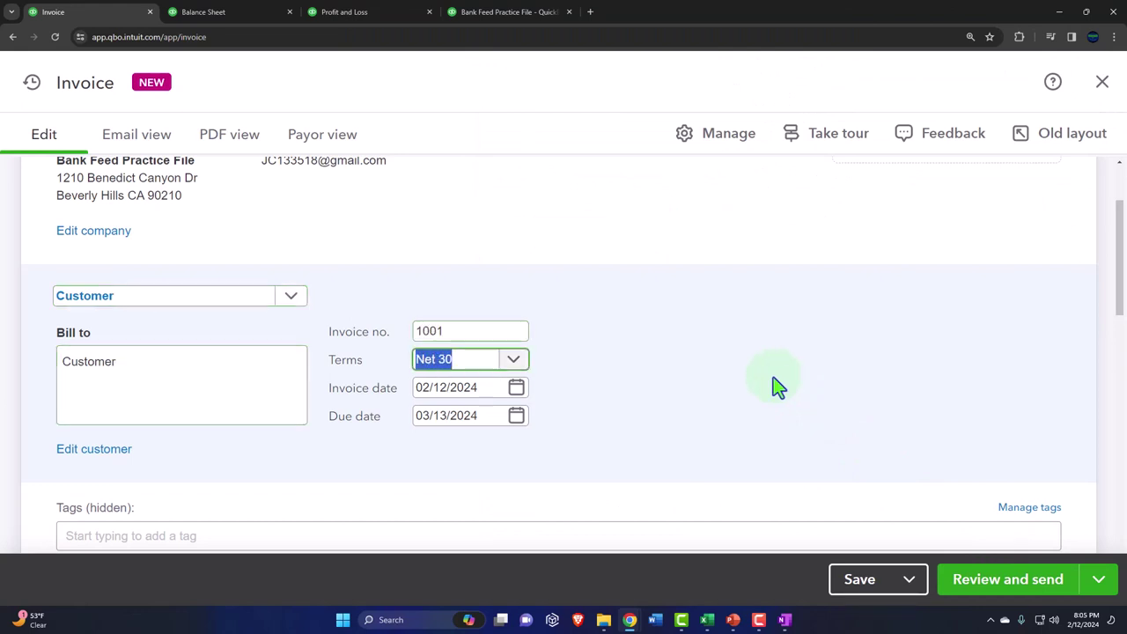
pyautogui.press('Tab')
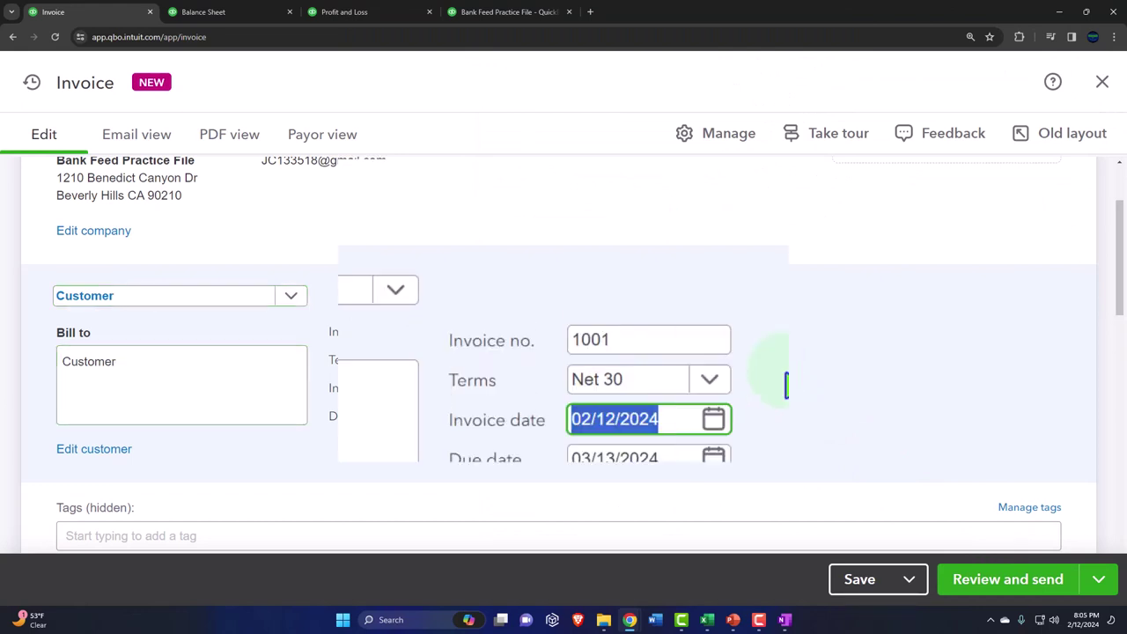
pyautogui.scroll(-1, 793, 386)
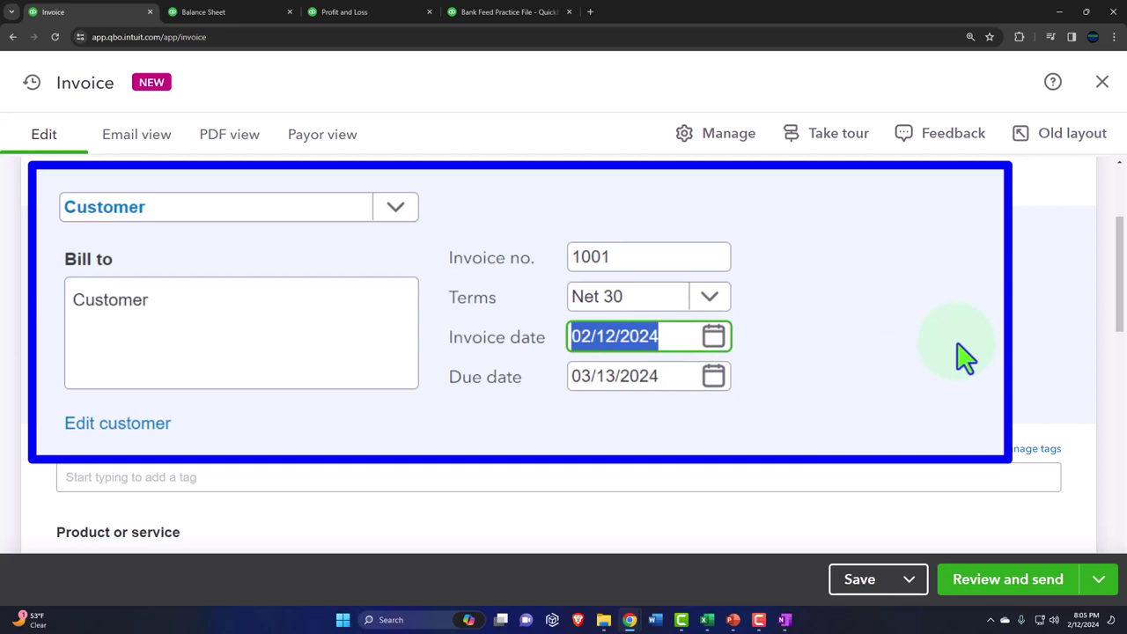
pyautogui.press('+')
pyautogui.press('+')
pyautogui.press('+')
pyautogui.press('+')
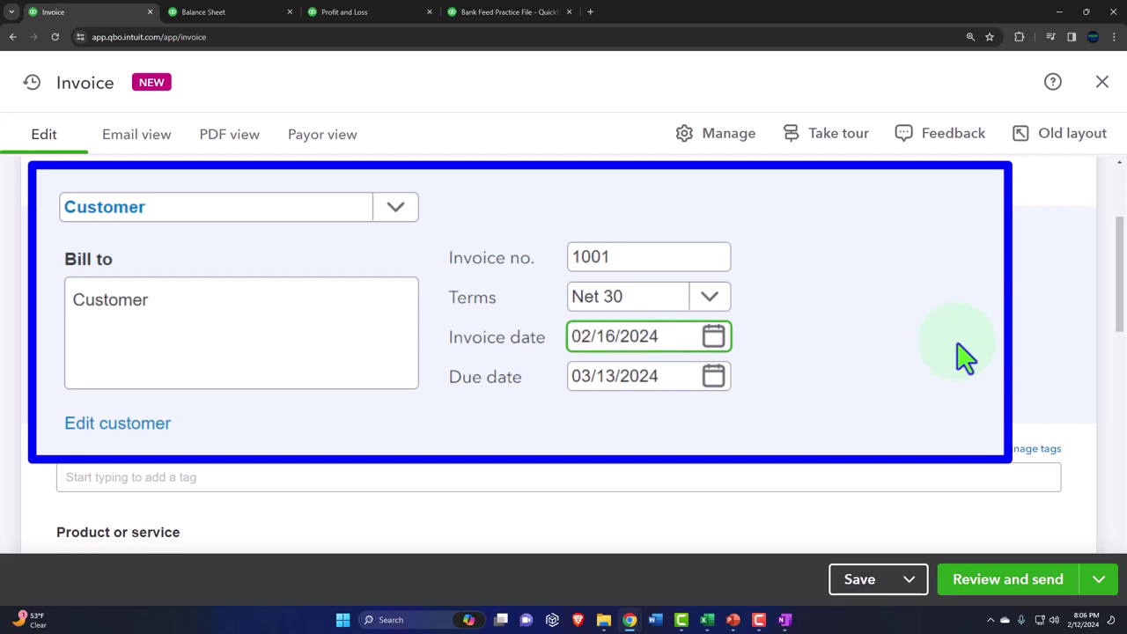
pyautogui.press('Tab')
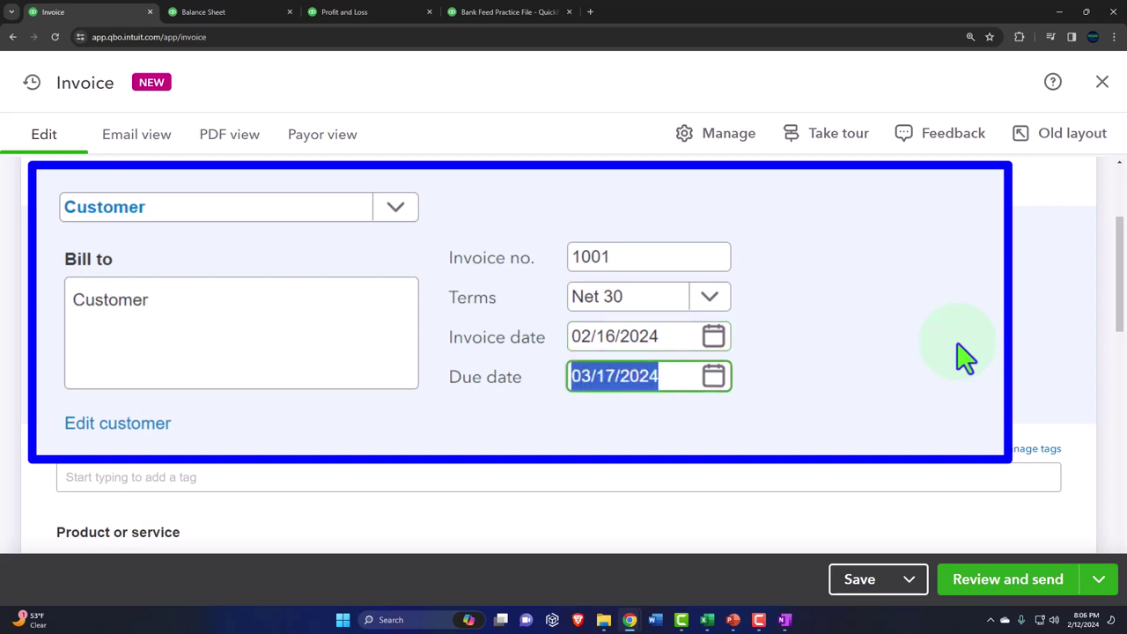
pyautogui.scroll(-1, 965, 357)
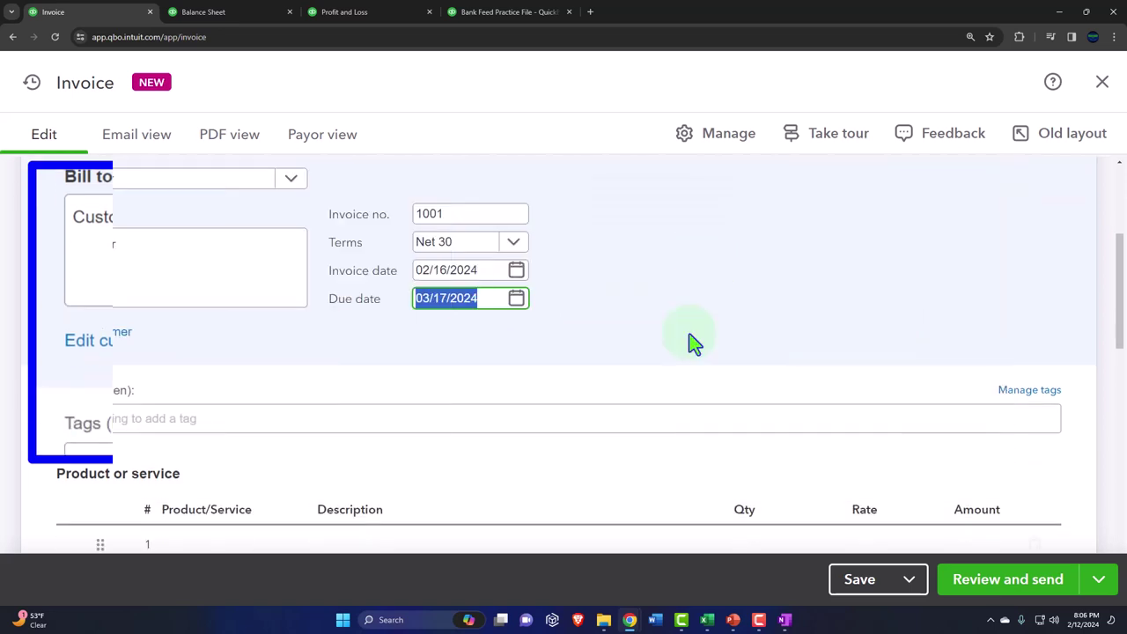
pyautogui.press('Tab')
# Step: Start a new product/service from the first invoice line, naming it Inventory Item 1 with Service as the item type
pyautogui.scroll(-1, 691, 344)
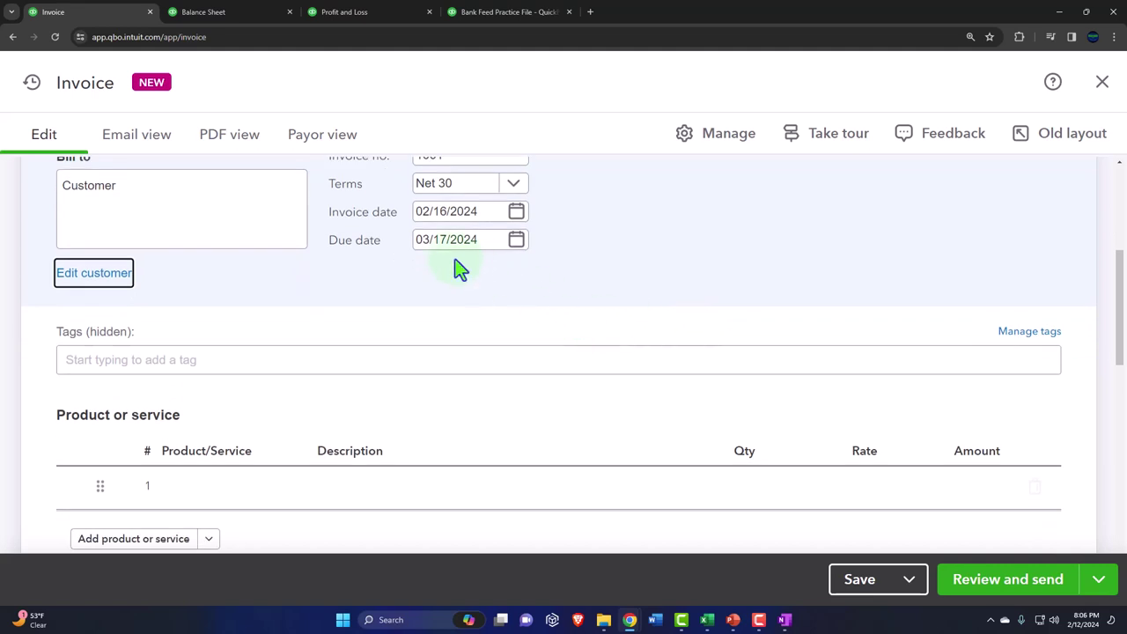
pyautogui.scroll(-3, 431, 261)
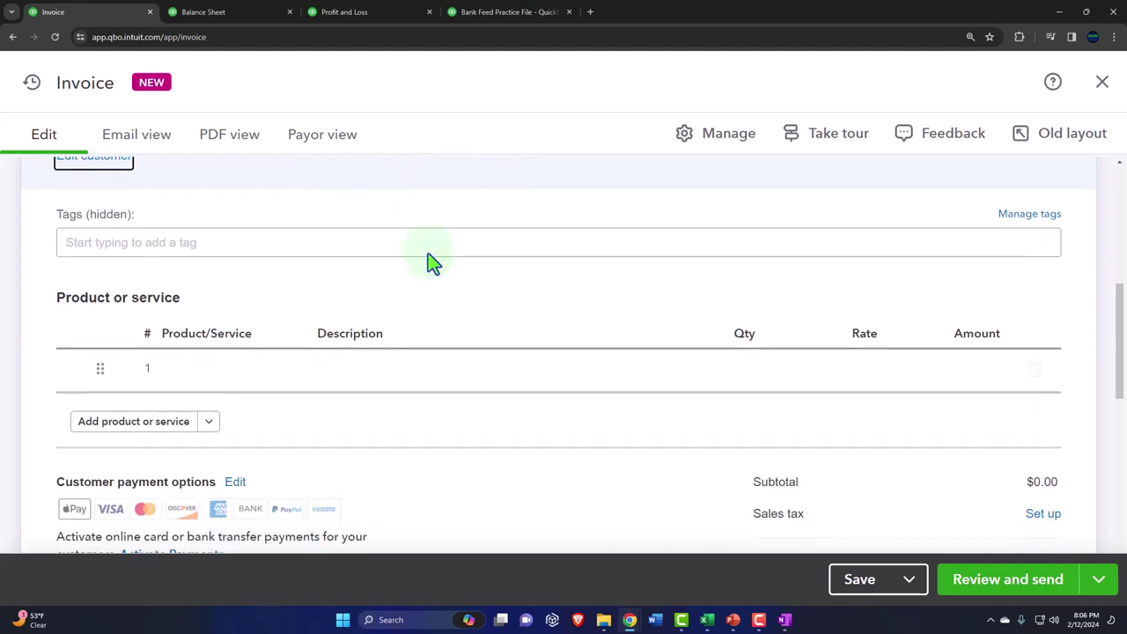
pyautogui.click(384, 376)
pyautogui.click(241, 380)
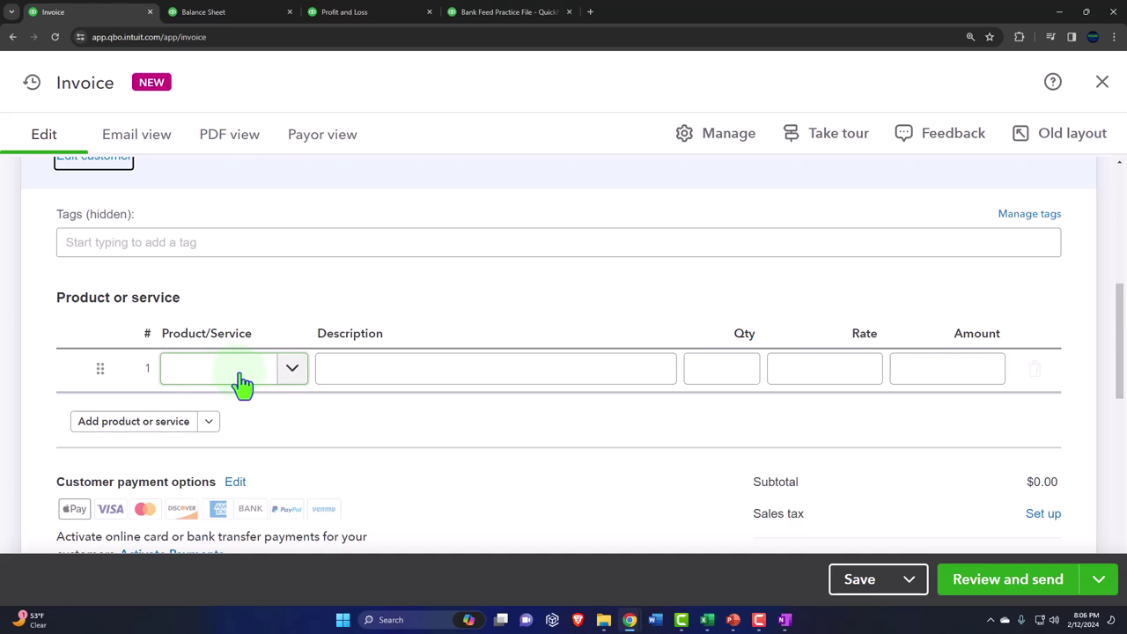
pyautogui.click(241, 381)
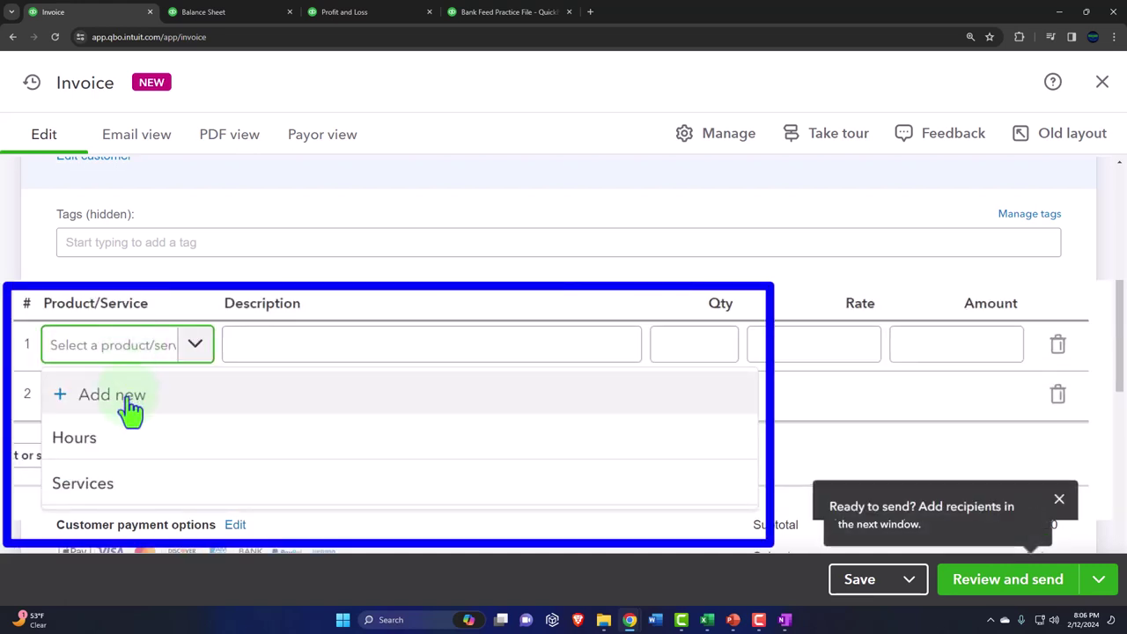
pyautogui.click(130, 405)
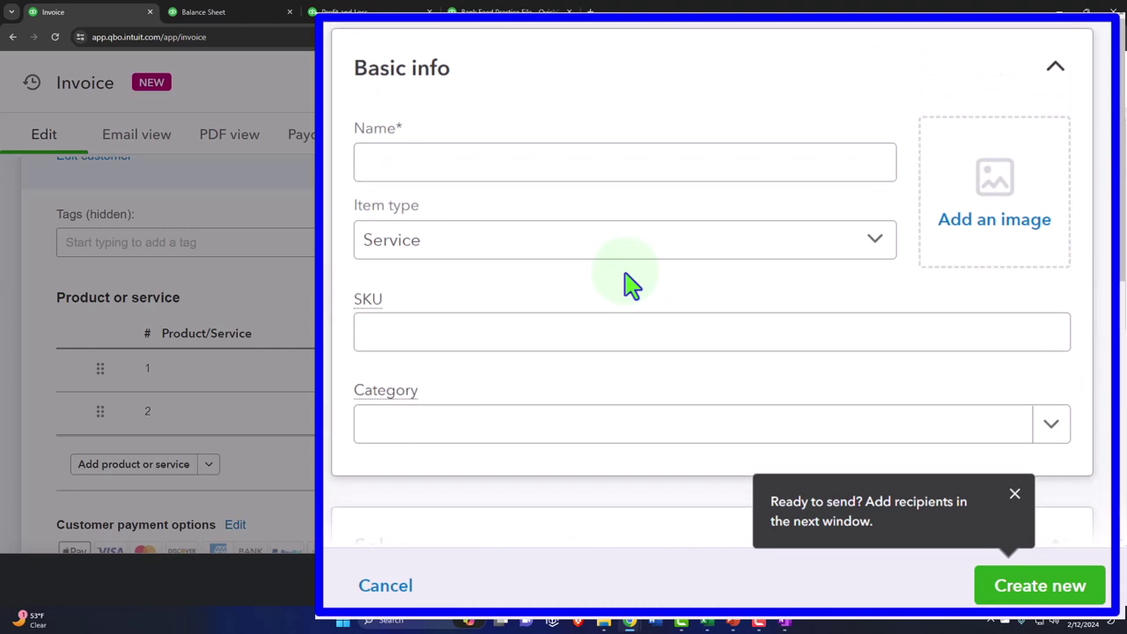
pyautogui.click(418, 163)
pyautogui.write('In')
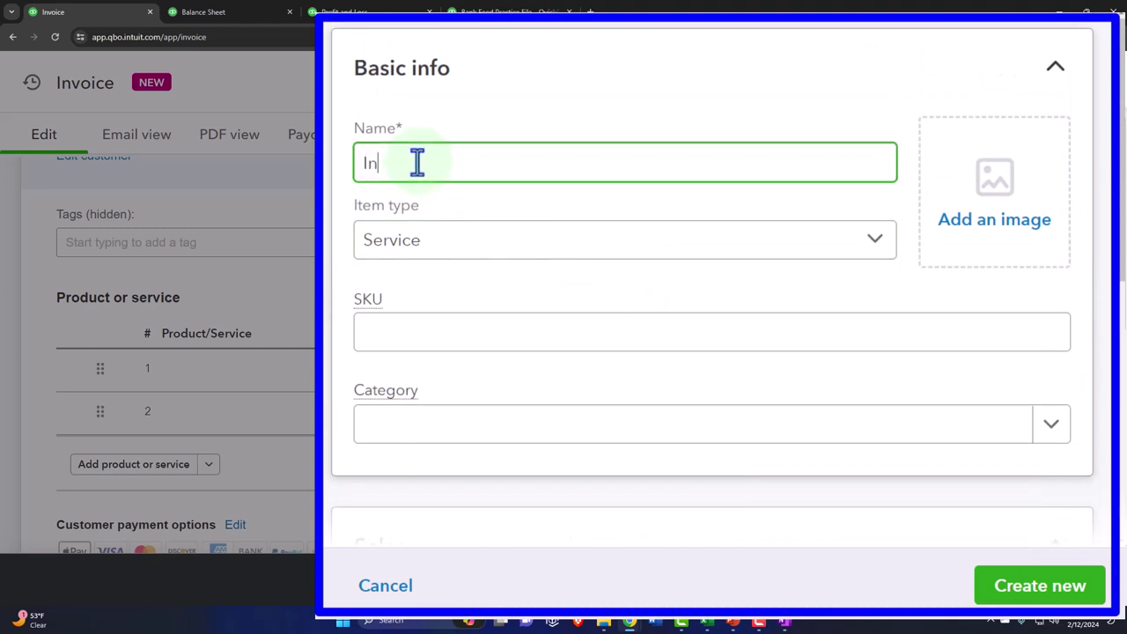
pyautogui.write('ventory Item 1')
pyautogui.press('Tab')
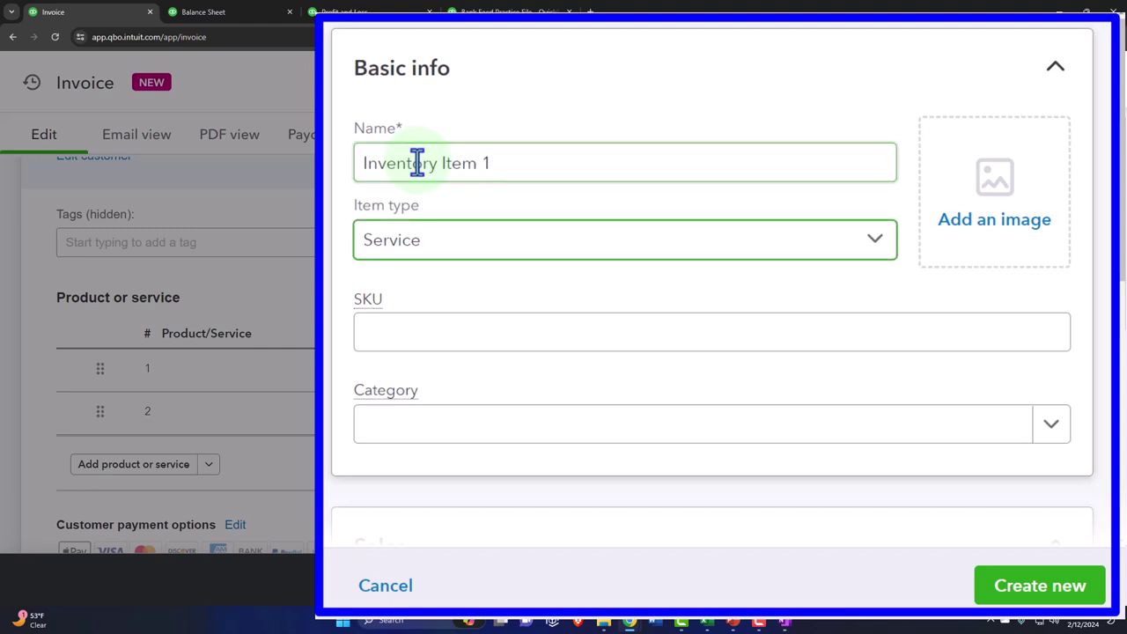
pyautogui.click(876, 243)
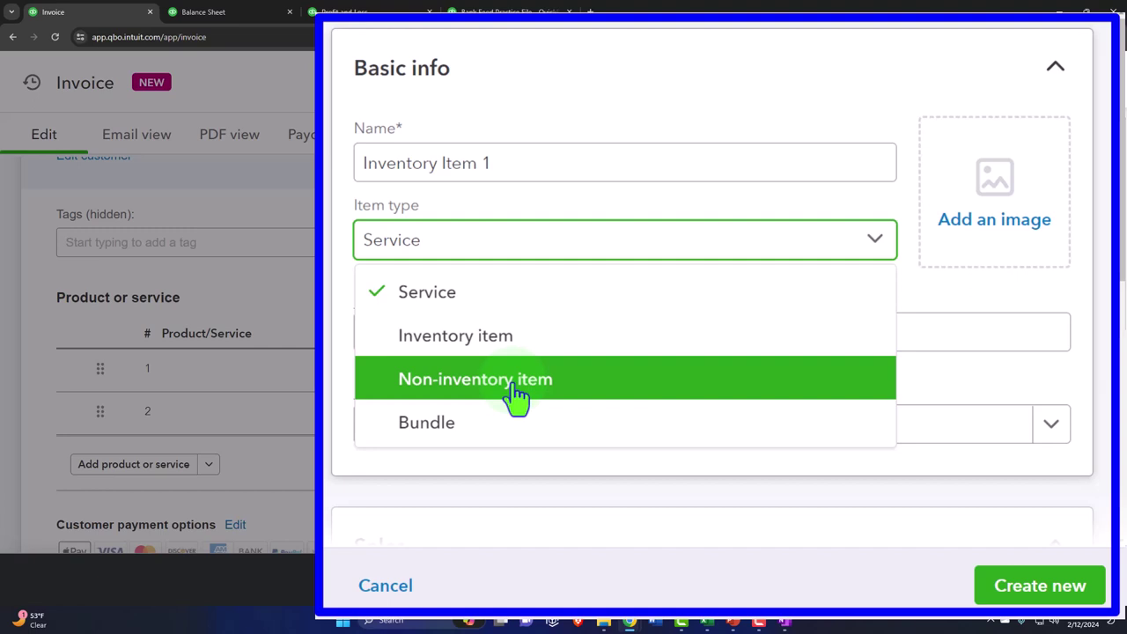
pyautogui.click(483, 296)
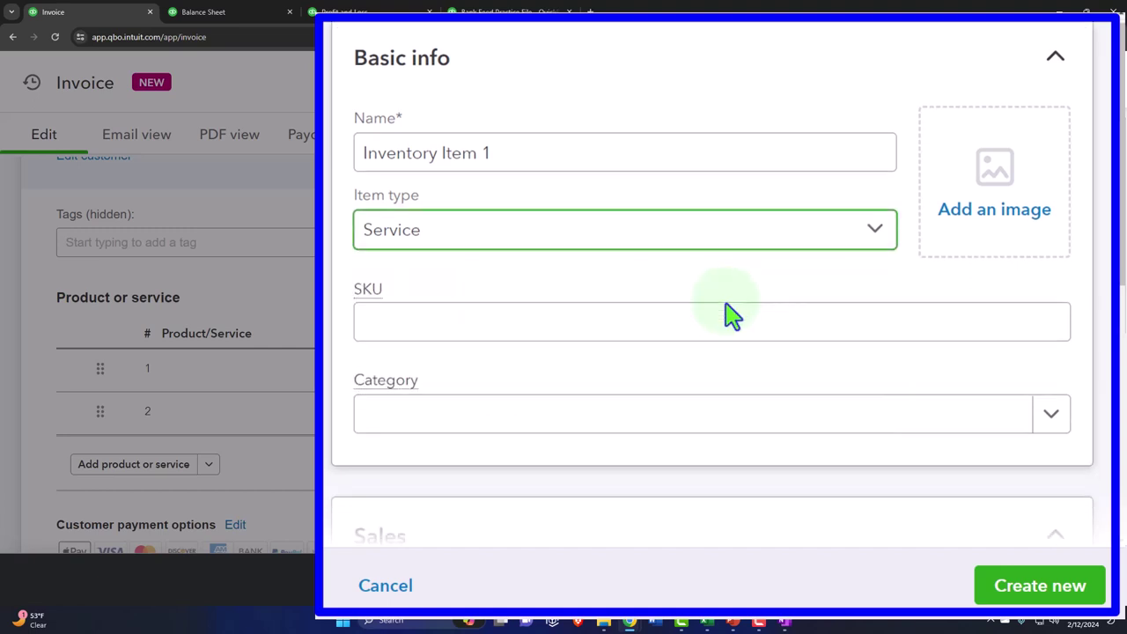
# Step: Enter Inventory Item 1 as the item's sales description and set its price/rate to 1200
pyautogui.scroll(-2, 733, 315)
pyautogui.scroll(-3, 490, 302)
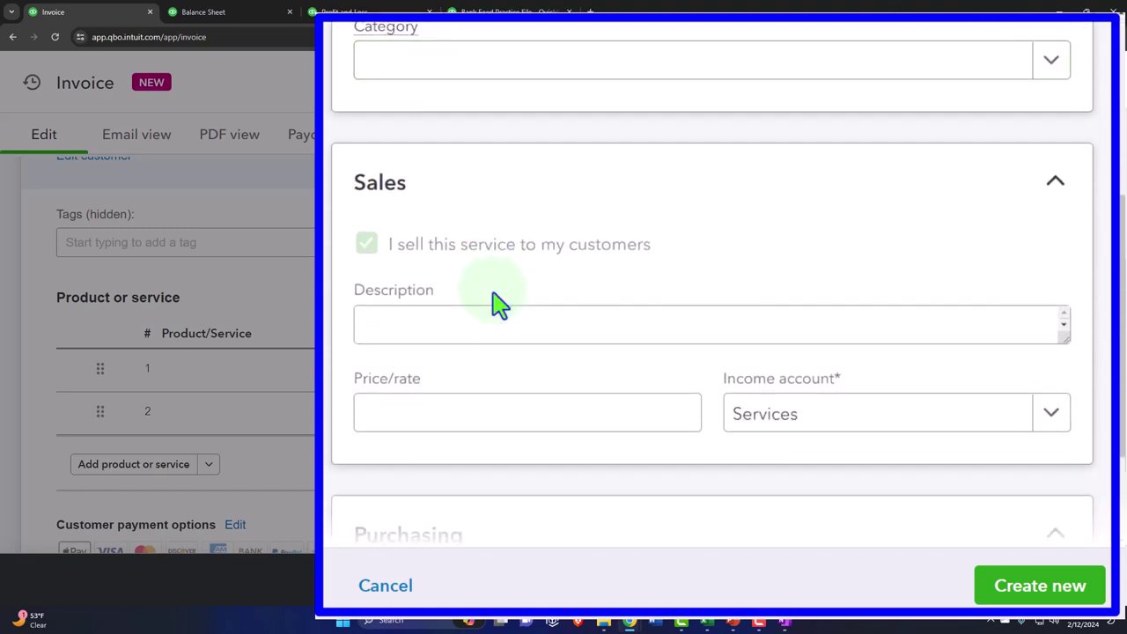
pyautogui.scroll(-1, 497, 304)
pyautogui.click(433, 255)
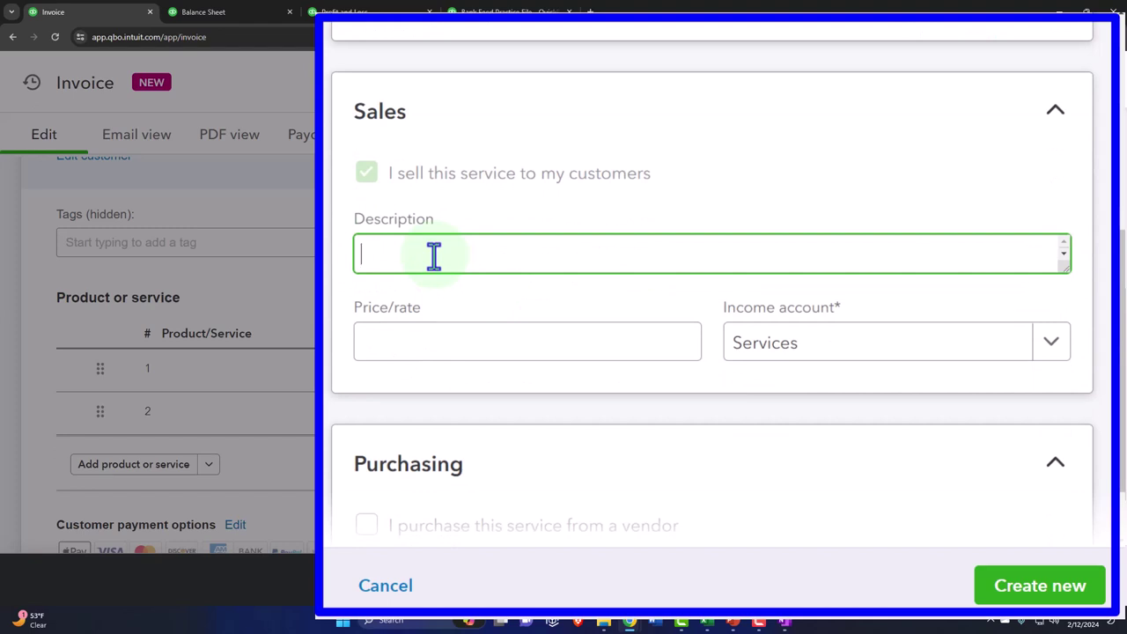
pyautogui.write('Inventory Item 1')
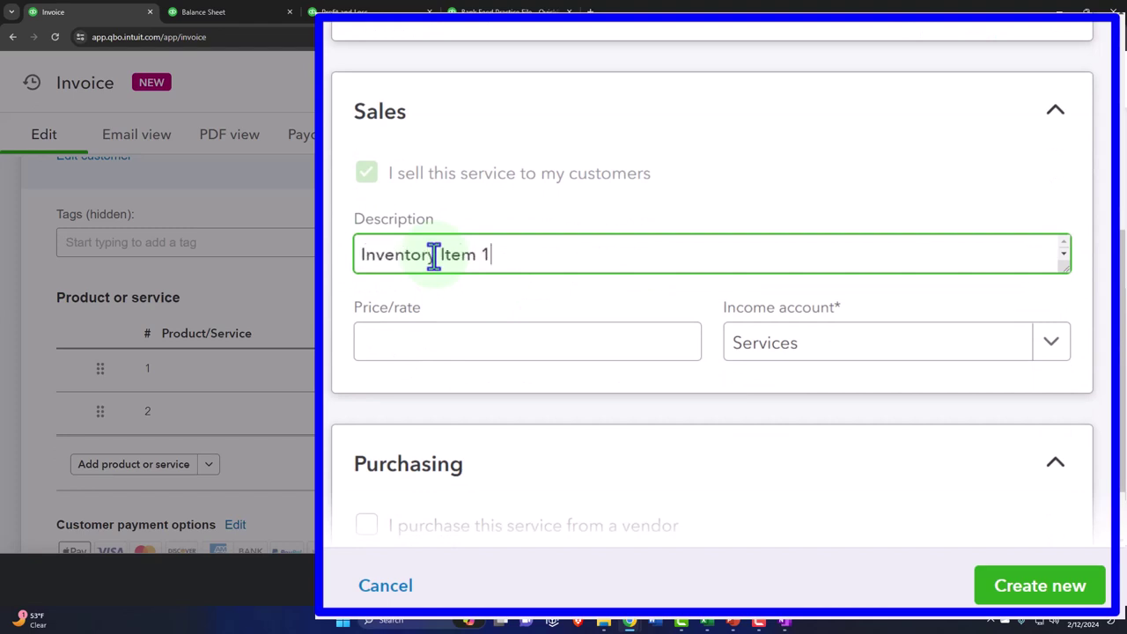
pyautogui.click(463, 348)
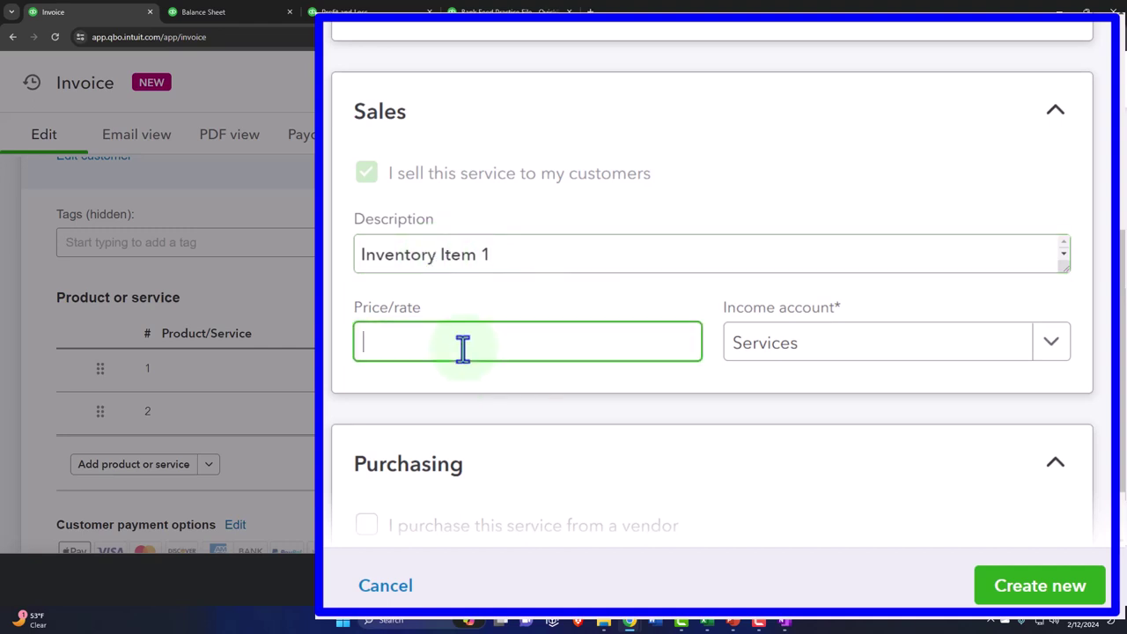
pyautogui.write('1200')
pyautogui.press('Tab')
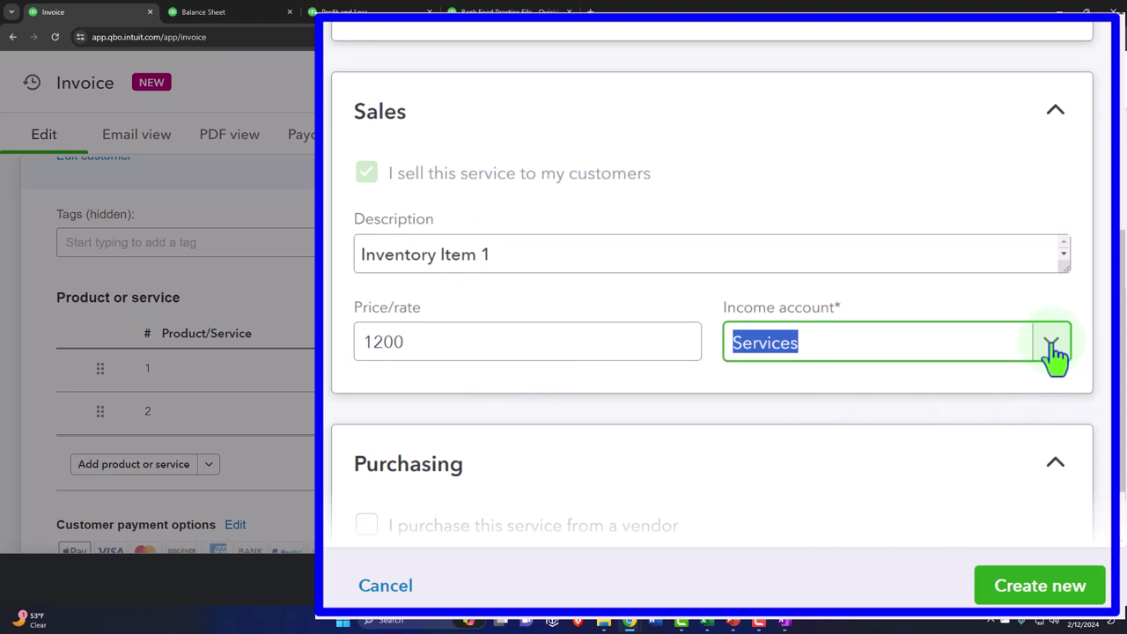
# Step: Set the item's income account to Sales of Product Income and create the item
pyautogui.click(1052, 352)
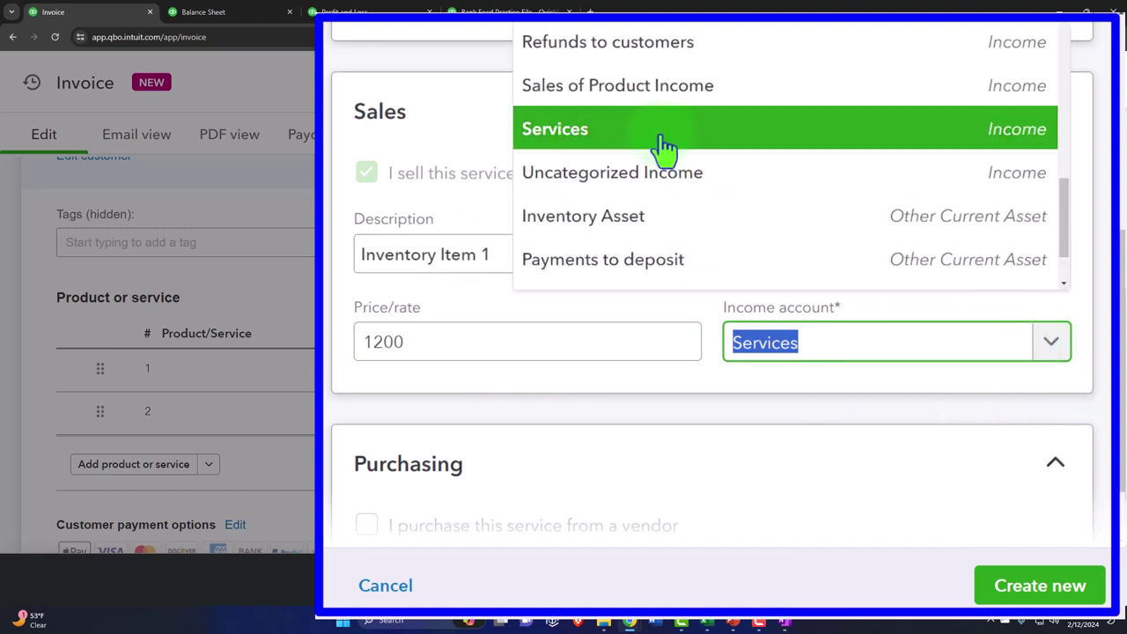
pyautogui.click(660, 101)
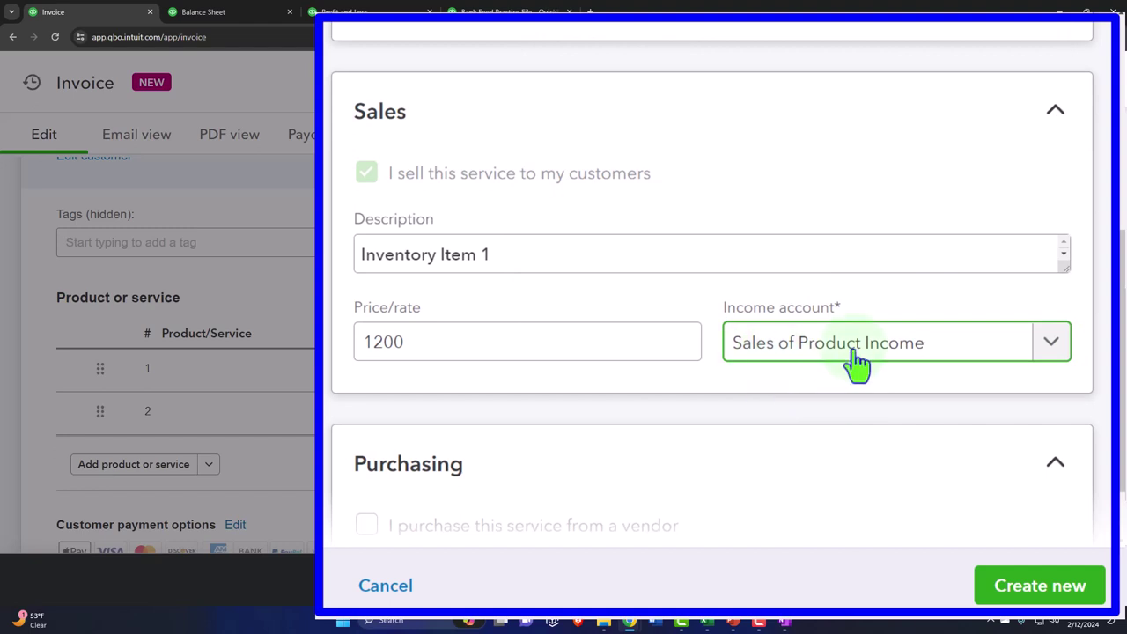
pyautogui.scroll(-1, 817, 374)
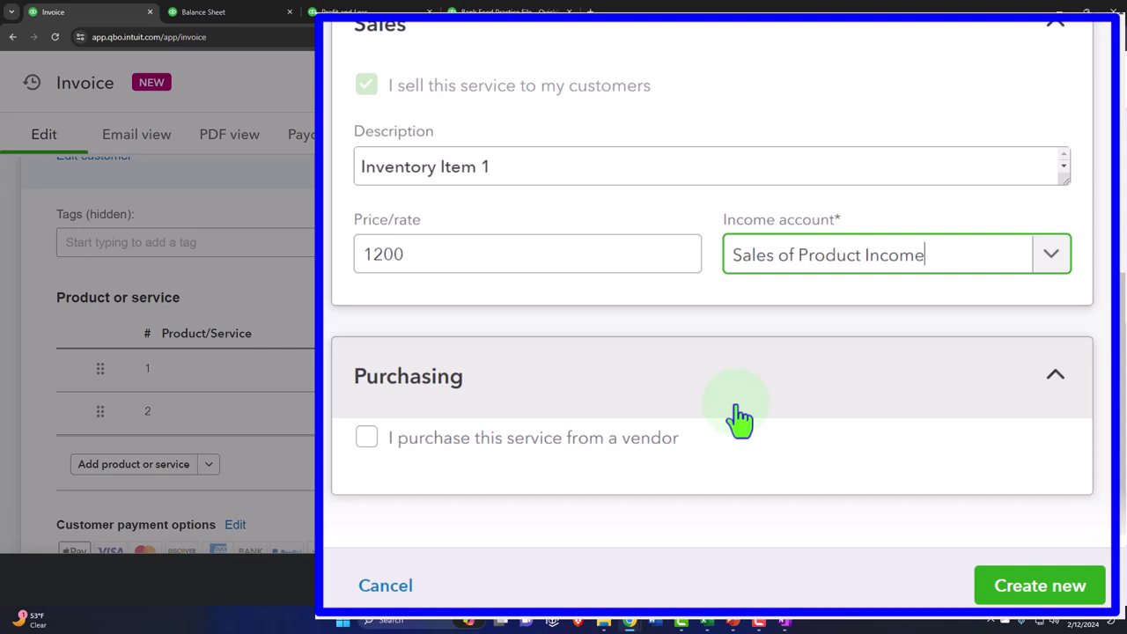
pyautogui.click(1005, 598)
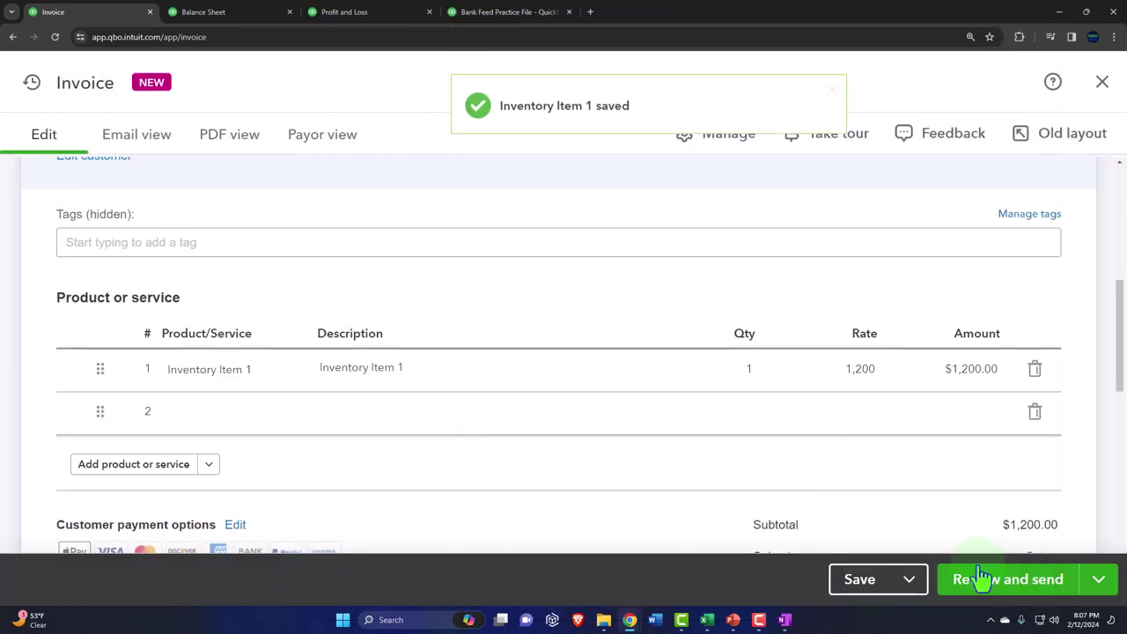
# Step: Check the Inventory Item 1 line and invoice totals, save and close the invoice, and leave the invoice form
pyautogui.click(831, 379)
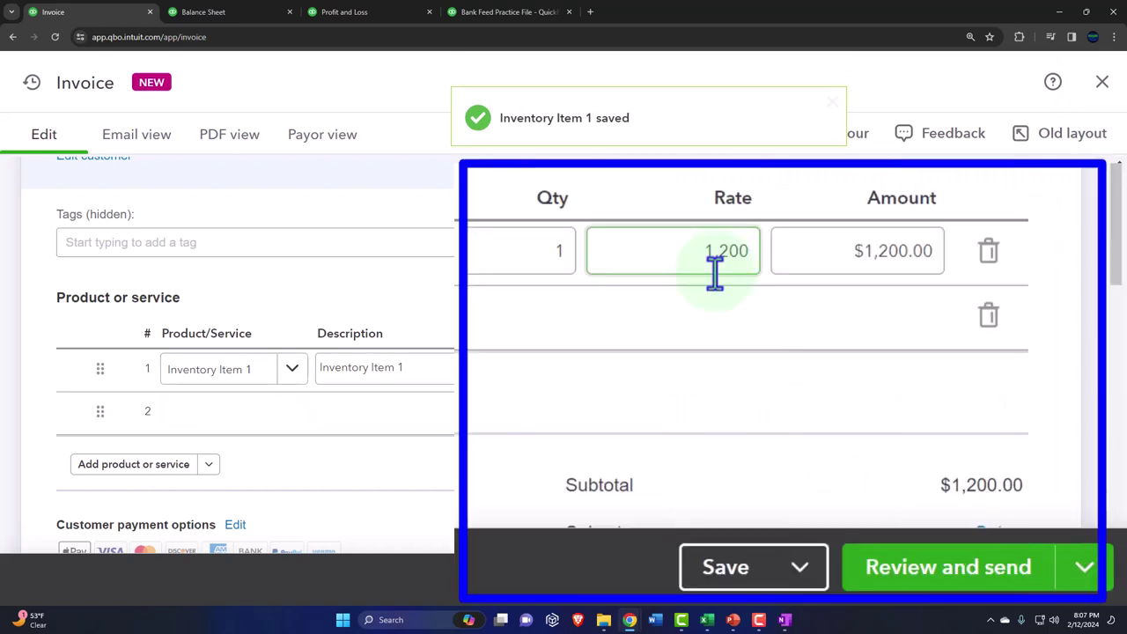
pyautogui.scroll(-2, 715, 273)
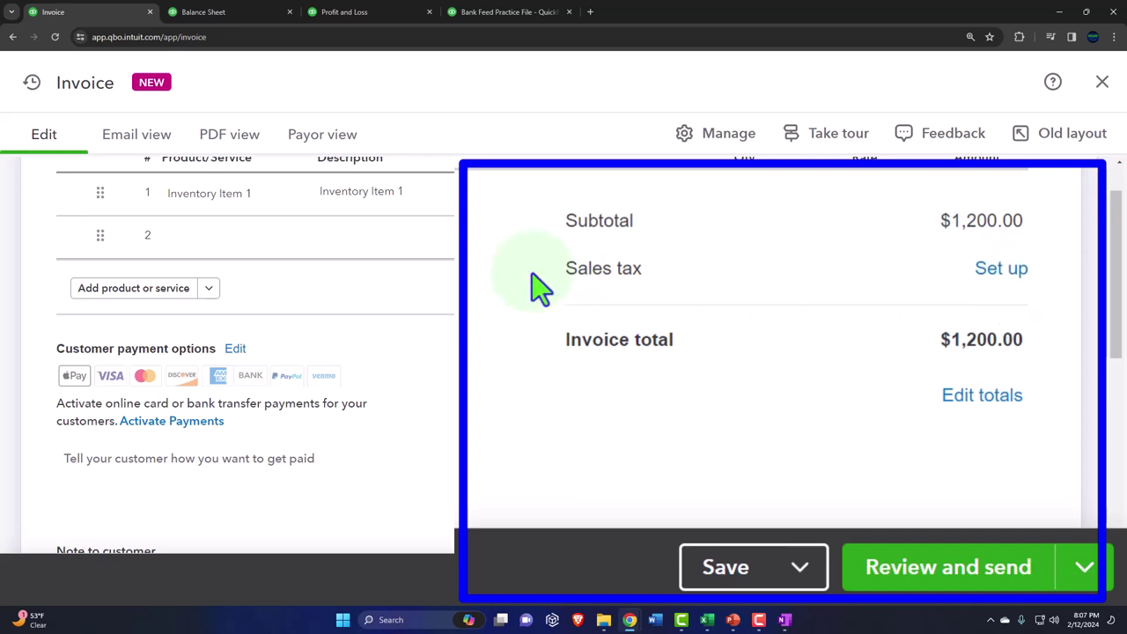
pyautogui.click(410, 199)
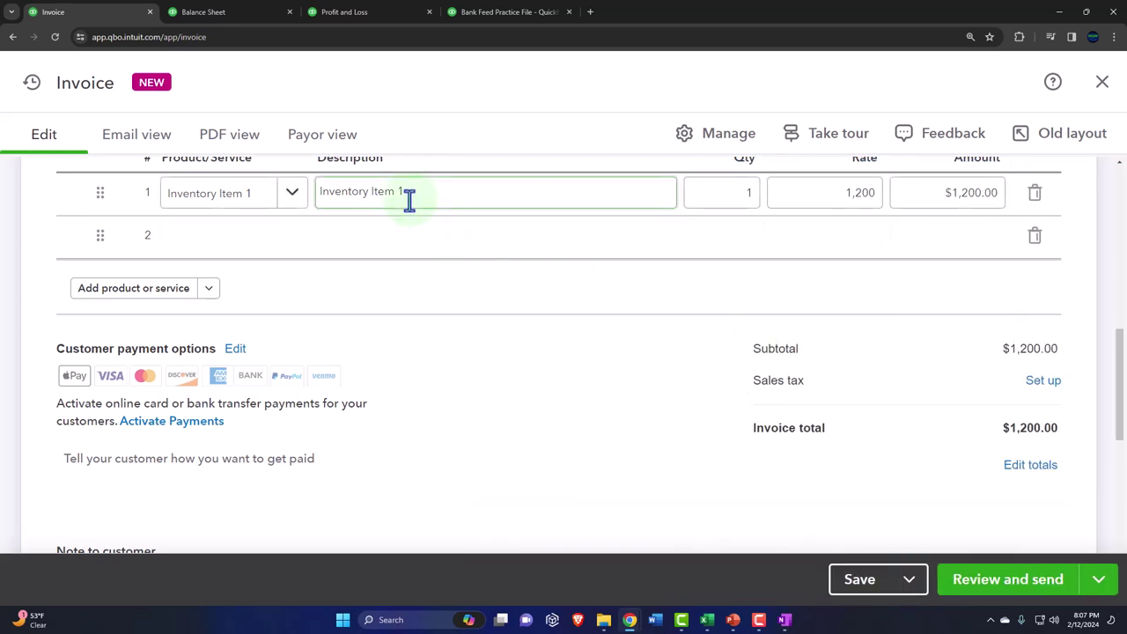
pyautogui.click(607, 528)
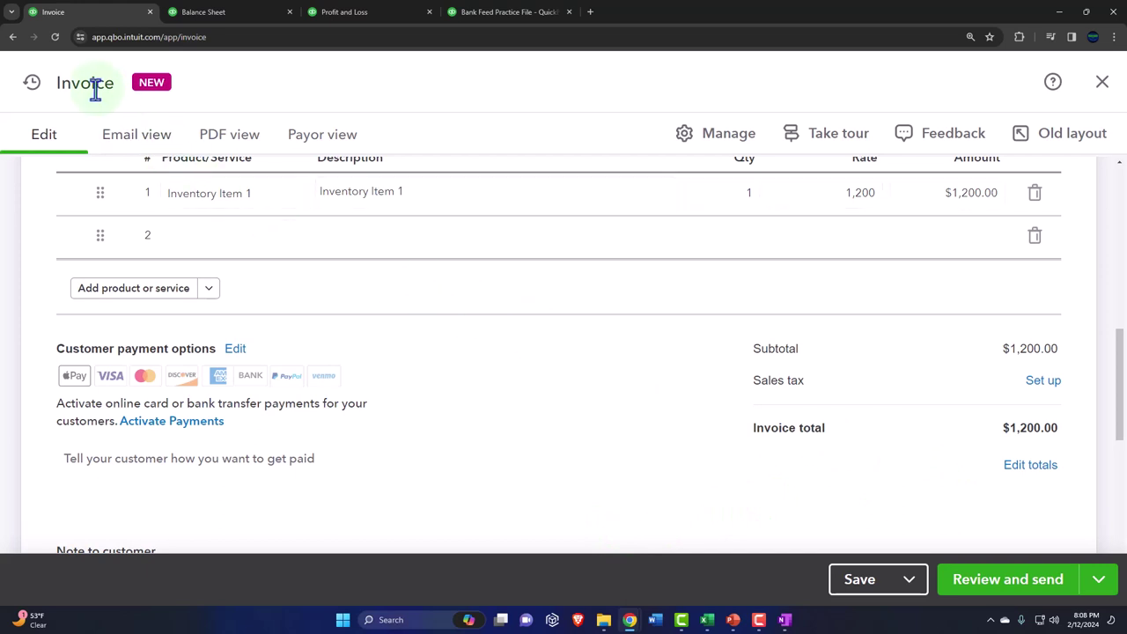
pyautogui.click(370, 192)
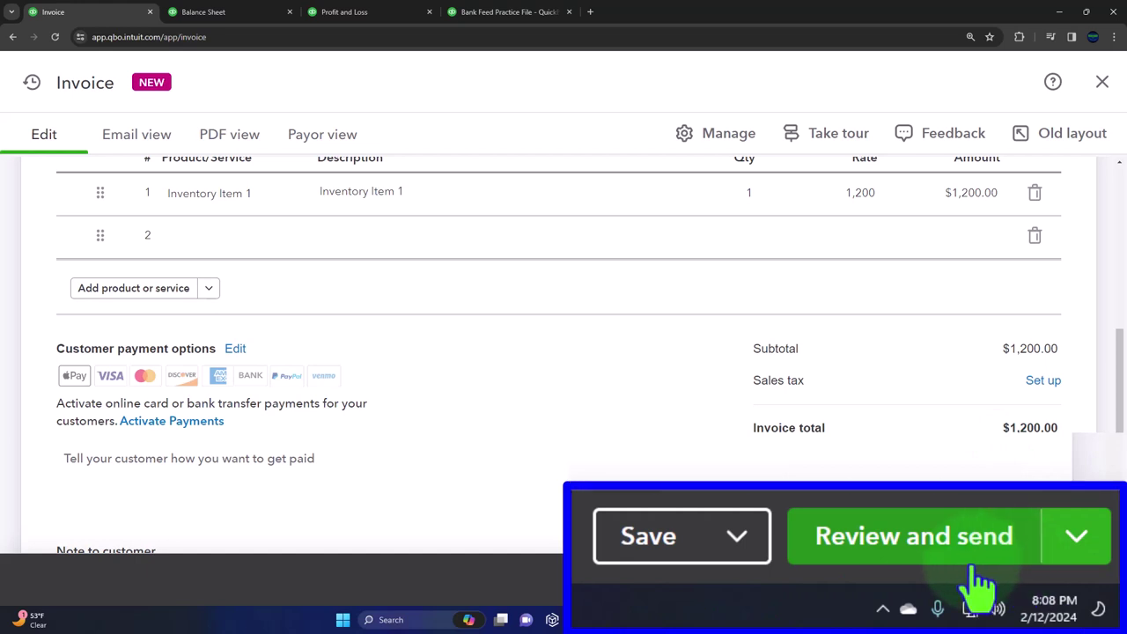
pyautogui.click(737, 536)
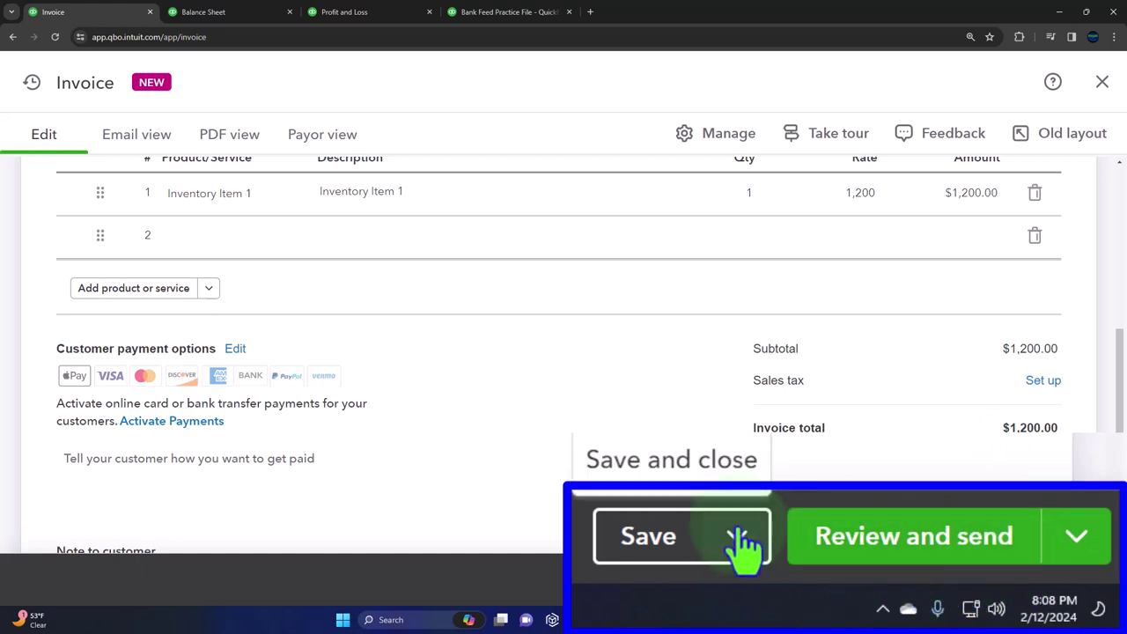
pyautogui.click(676, 461)
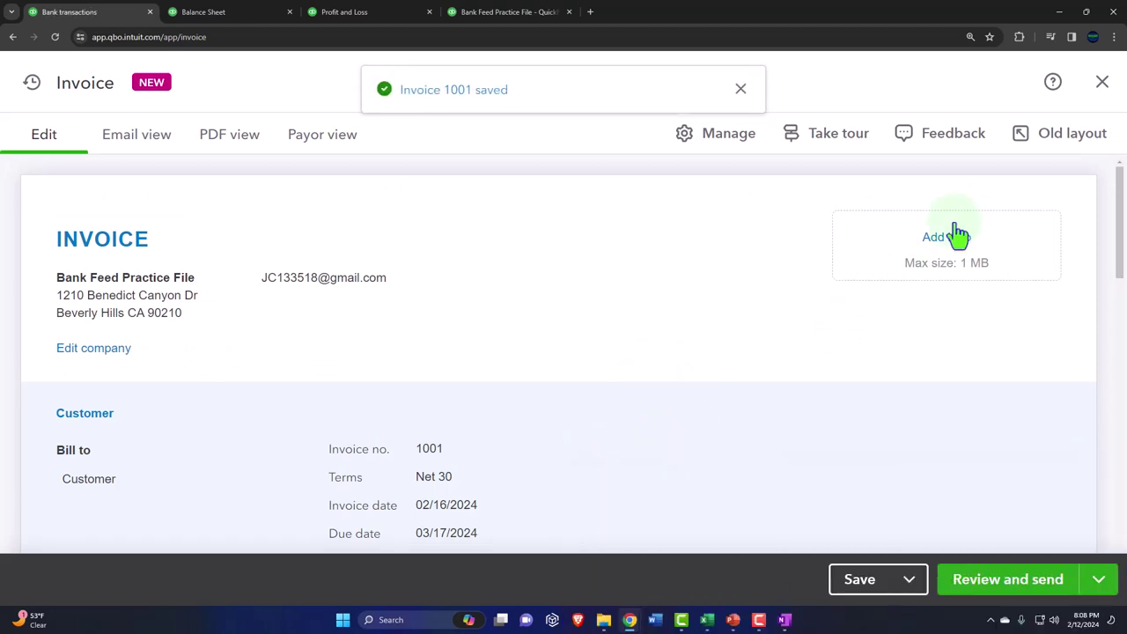
pyautogui.click(1102, 82)
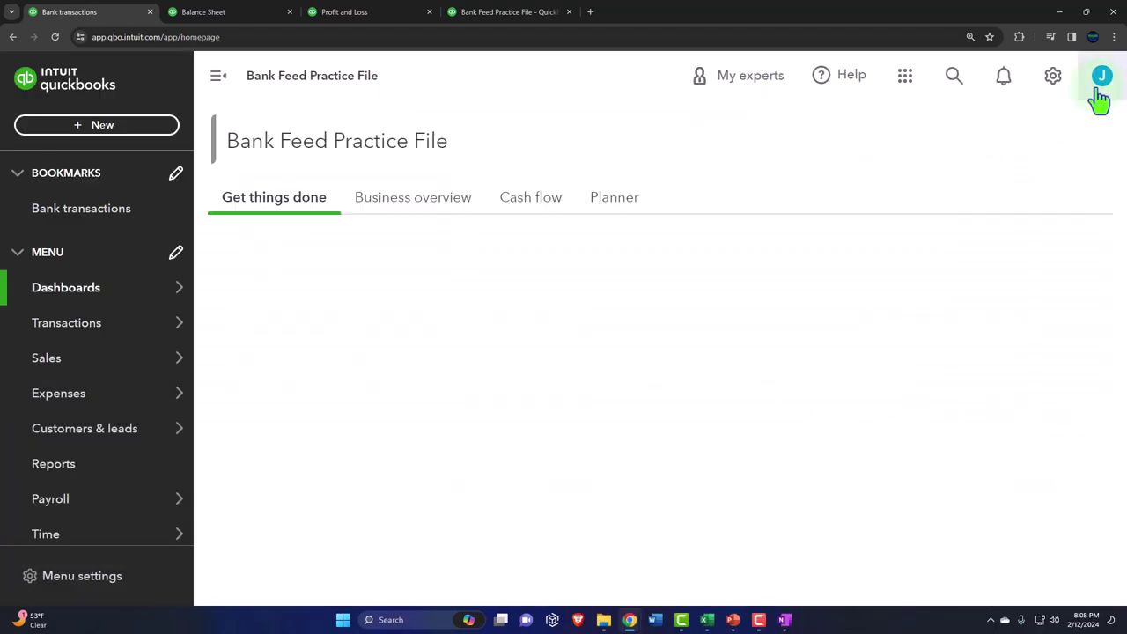
# Step: Rerun the Balance Sheet report and examine the Accounts Receivable line for February 2024
pyautogui.click(256, 18)
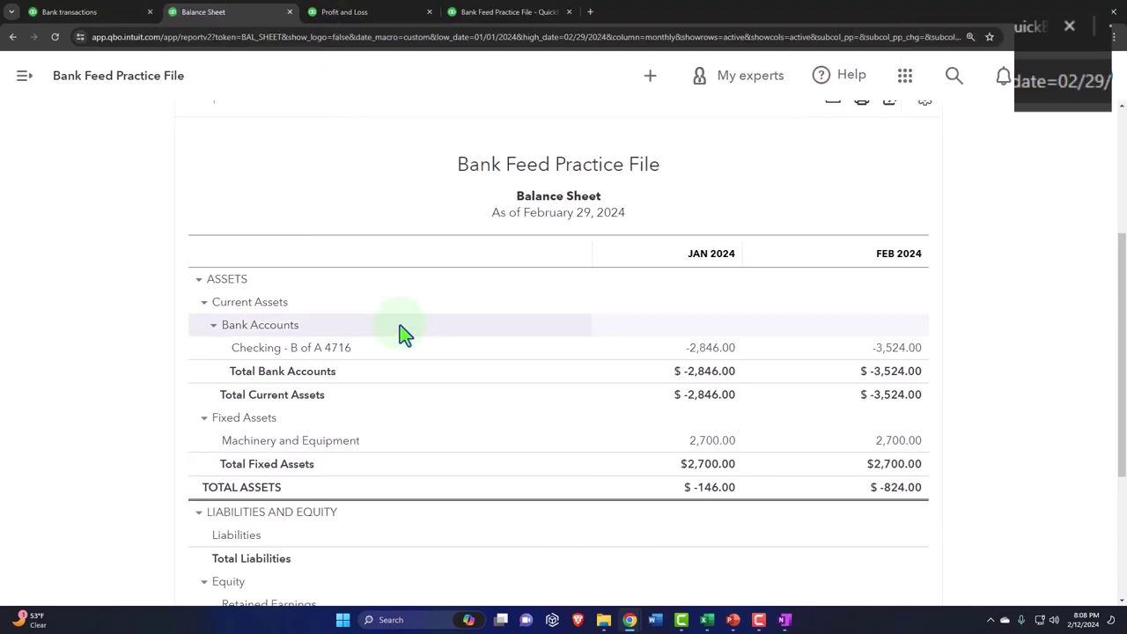
pyautogui.click(797, 263)
pyautogui.scroll(-3, 770, 360)
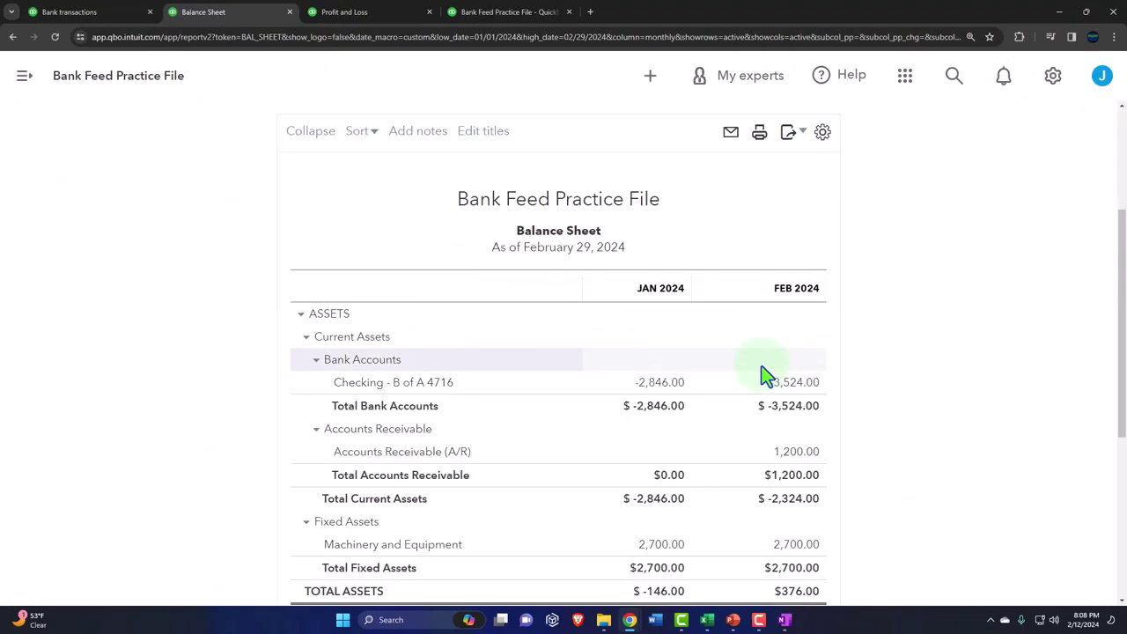
pyautogui.scroll(-1, 851, 278)
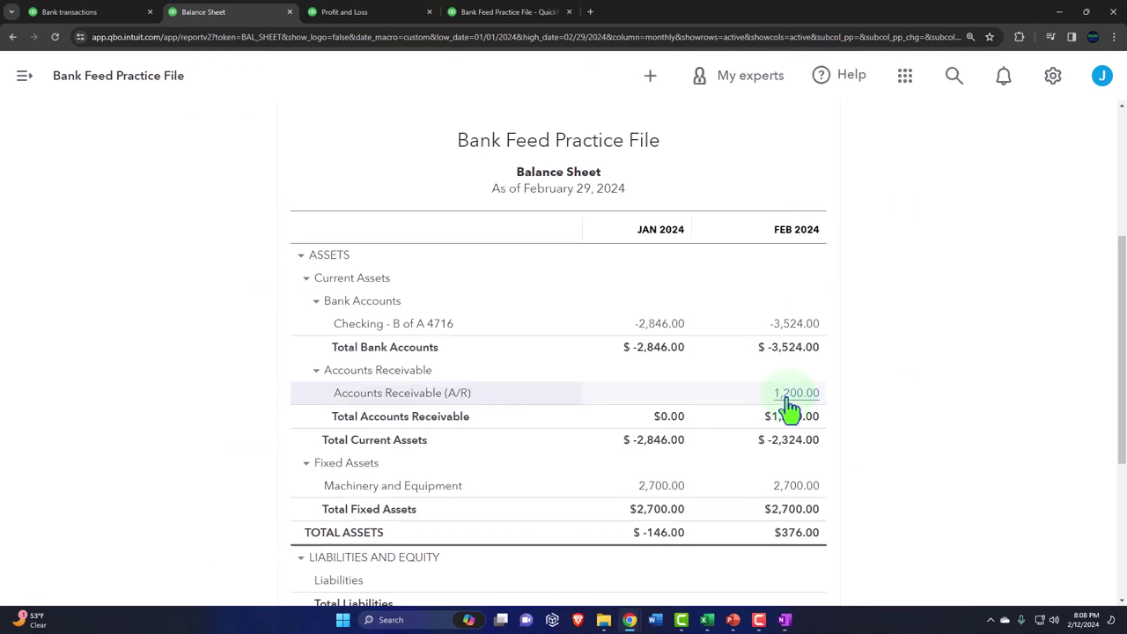
# Step: Rerun the Profit and Loss report, examine product income against cost of goods sold, and compare with the Balance Sheet's assets
pyautogui.click(366, 12)
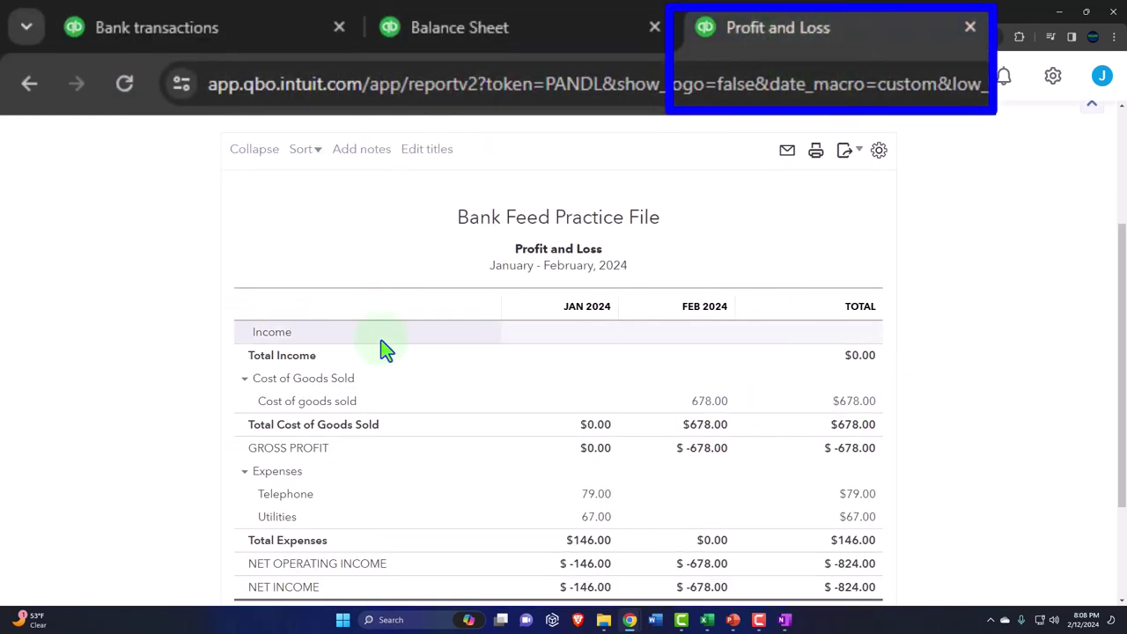
pyautogui.scroll(2, 382, 346)
pyautogui.click(815, 256)
pyautogui.scroll(-3, 577, 427)
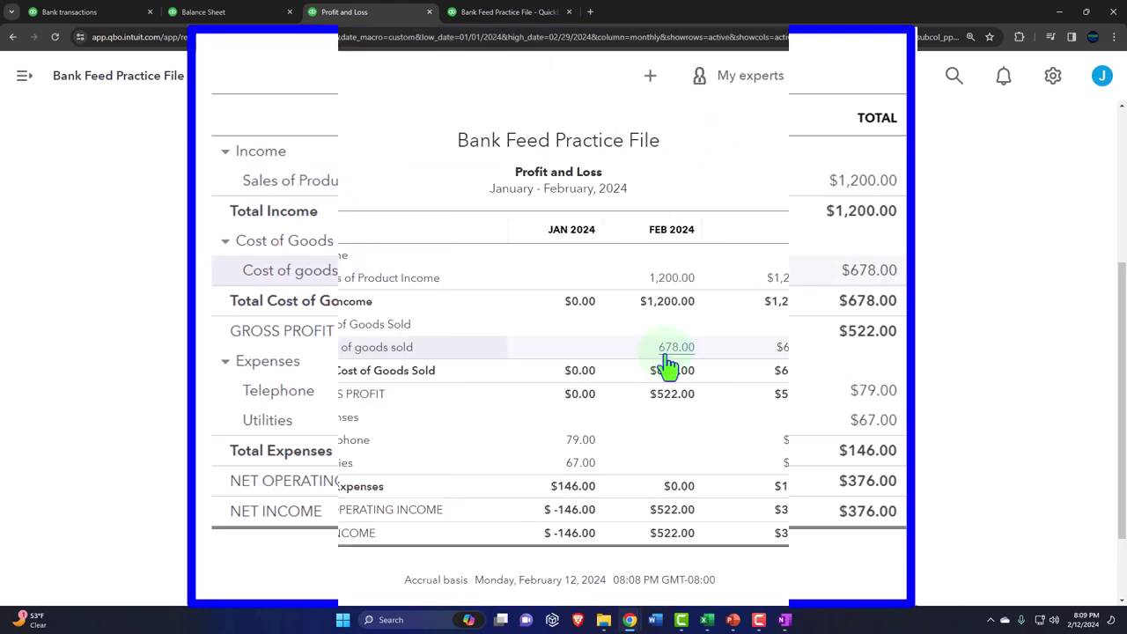
pyautogui.click(212, 13)
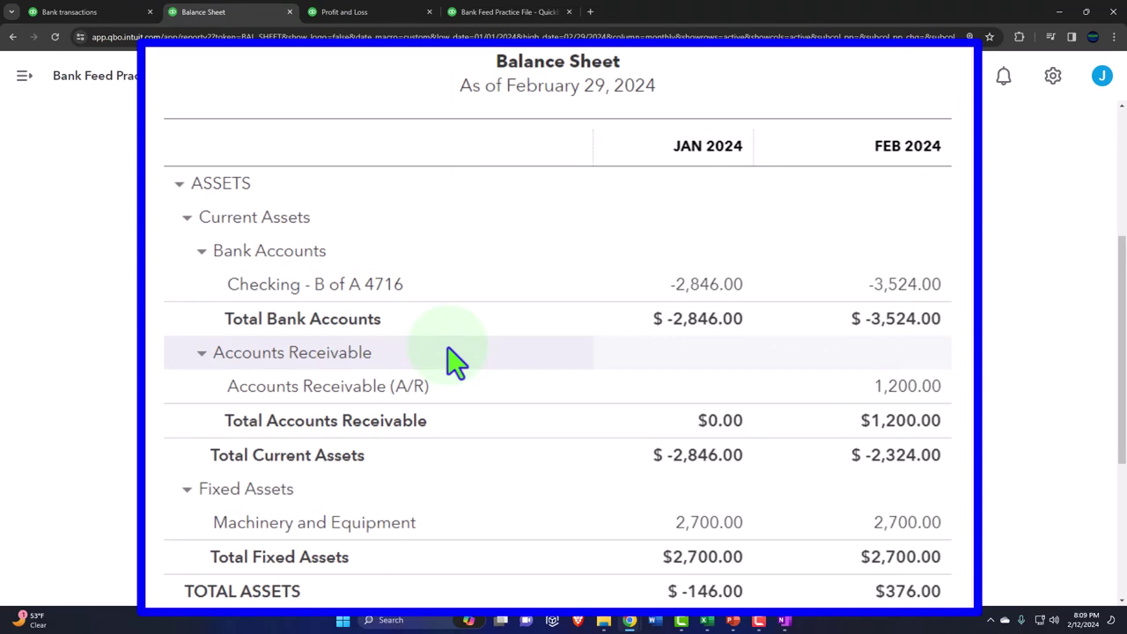
pyautogui.scroll(-2, 451, 339)
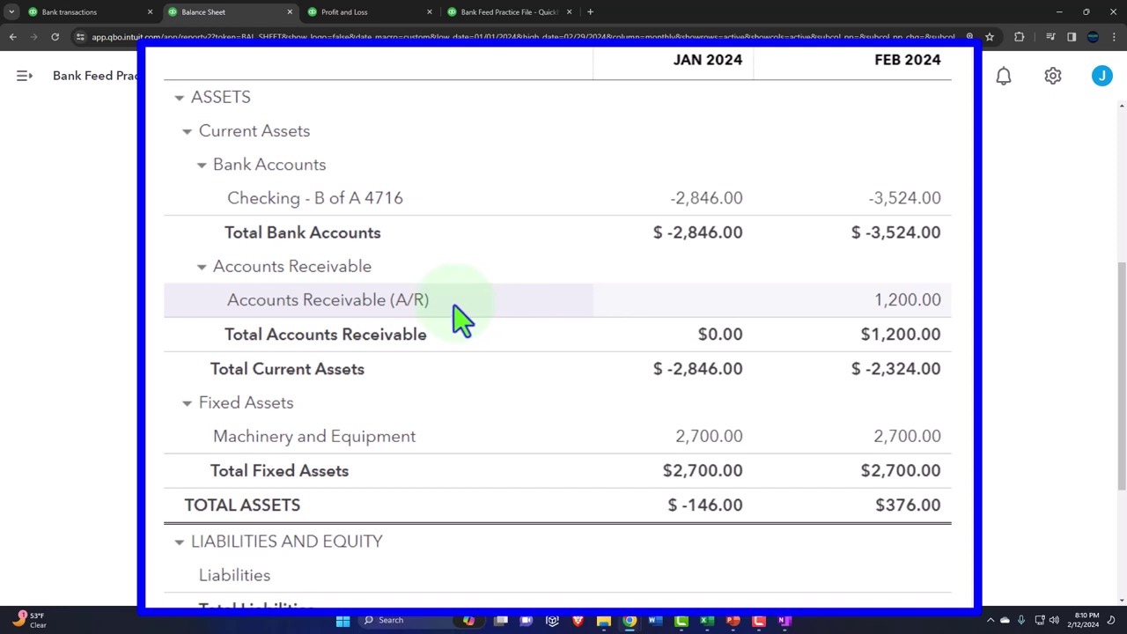
# Step: Open the bank transactions page and view the checking account's transactions for review
pyautogui.click(70, 12)
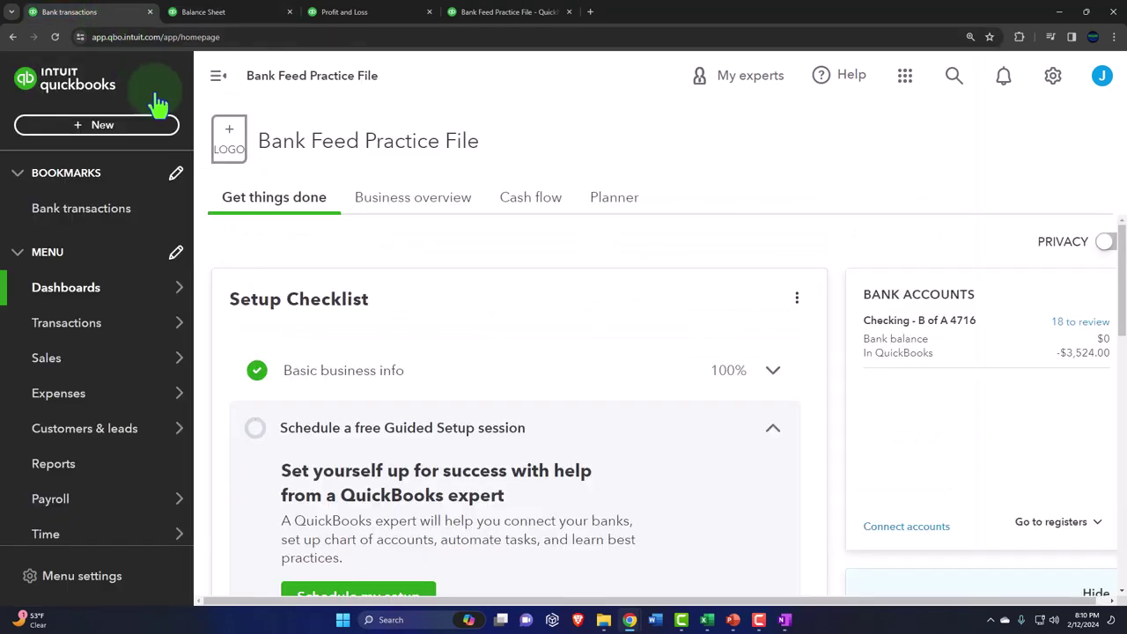
pyautogui.click(77, 324)
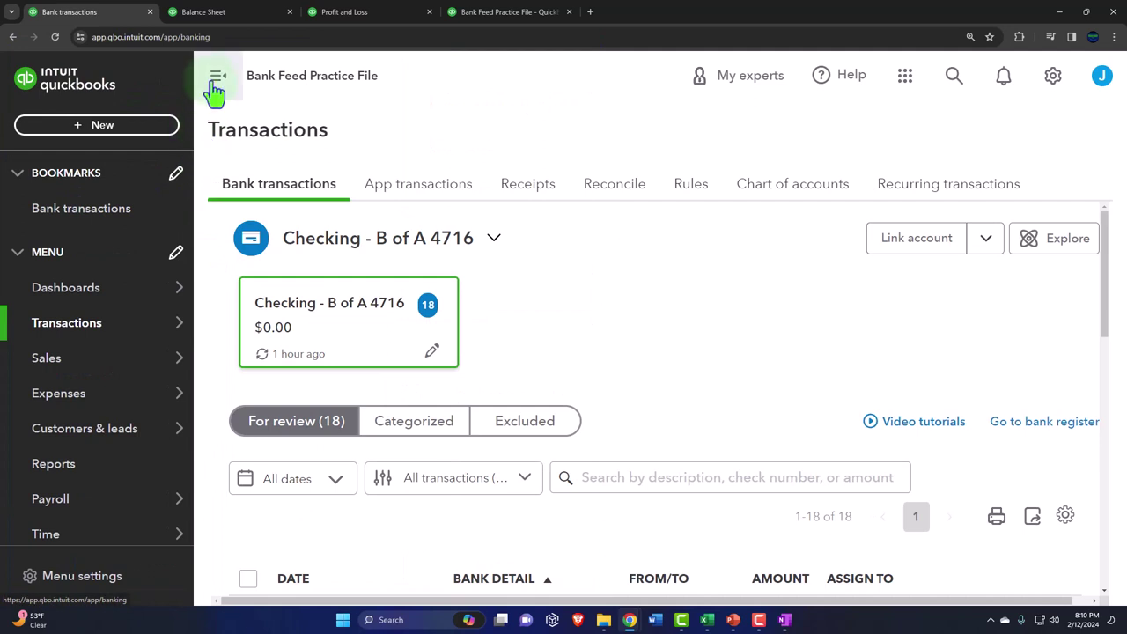
pyautogui.click(216, 81)
pyautogui.scroll(-2, 249, 400)
pyautogui.scroll(2, 249, 400)
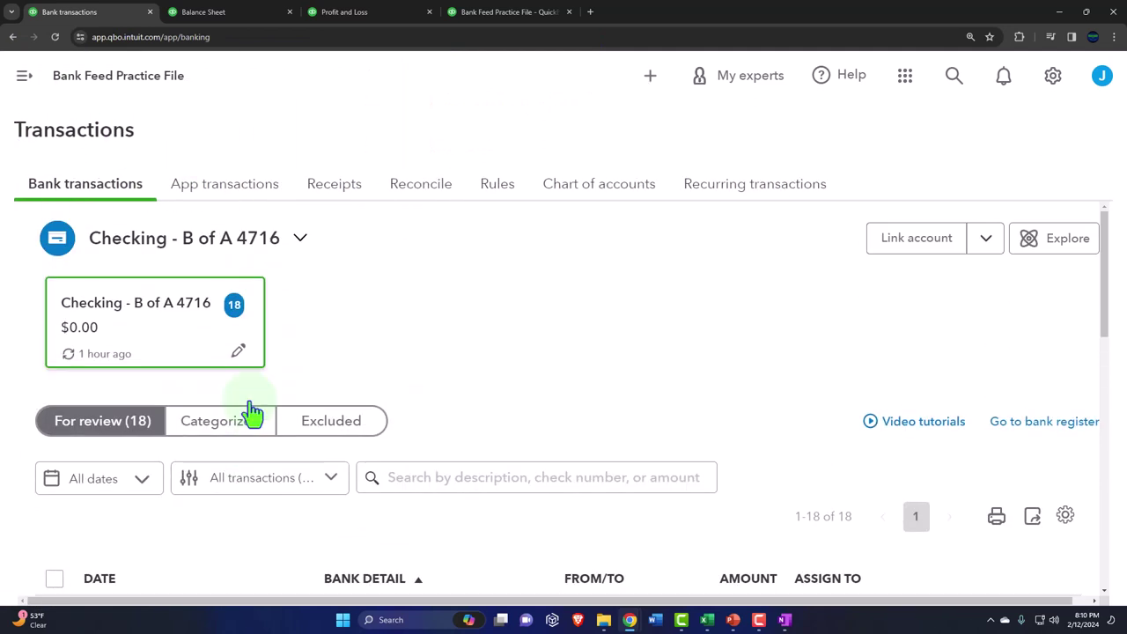
# Step: Open the list of recorded expenses and examine the payees and categories
pyautogui.click(25, 75)
pyautogui.moveTo(97, 363)
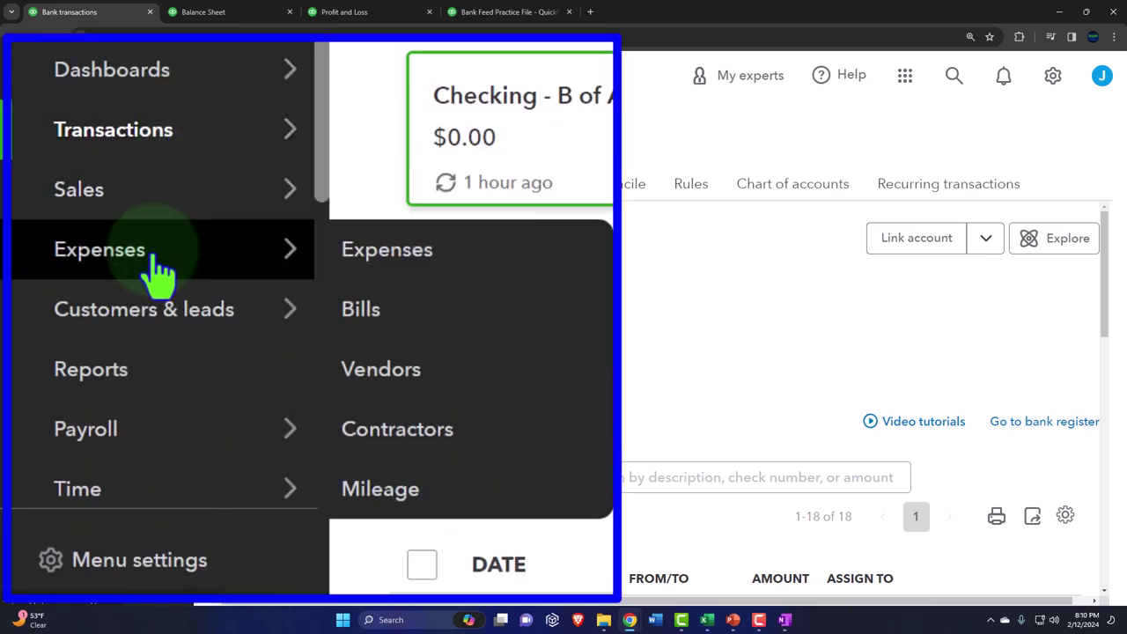
pyautogui.click(154, 257)
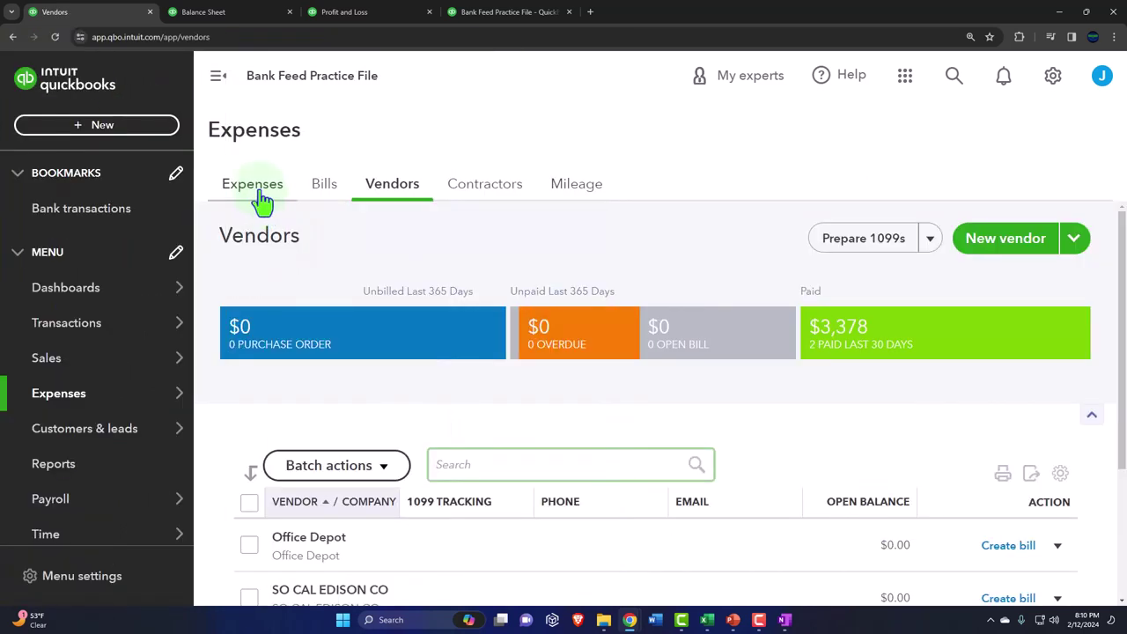
pyautogui.click(255, 198)
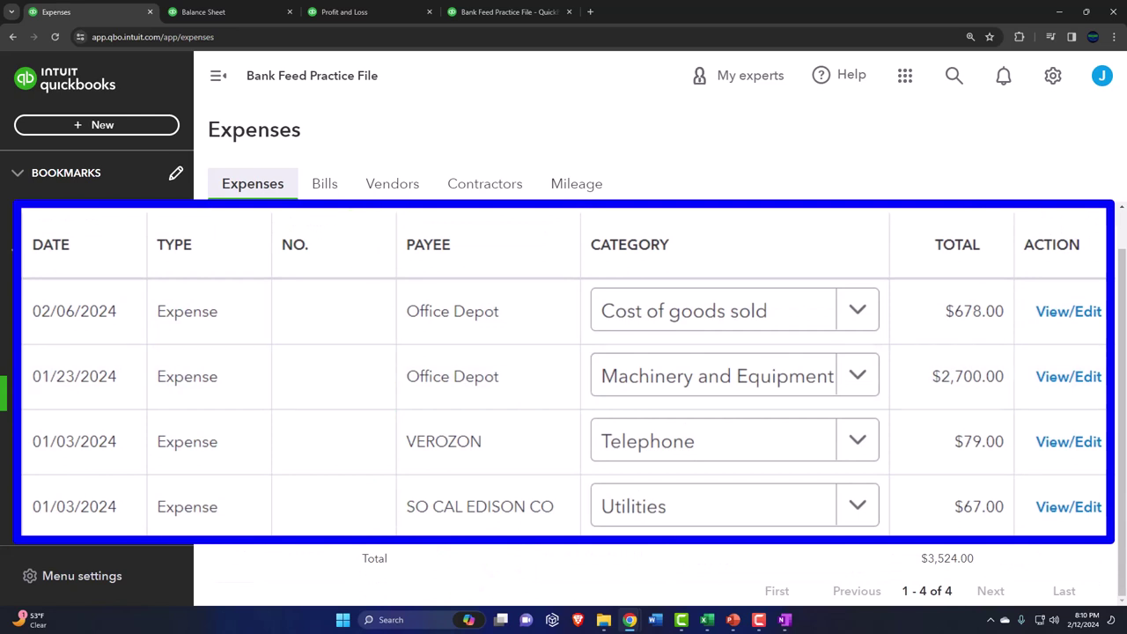
# Step: Open the Office Depot vendor record and examine its transaction list
pyautogui.click(412, 188)
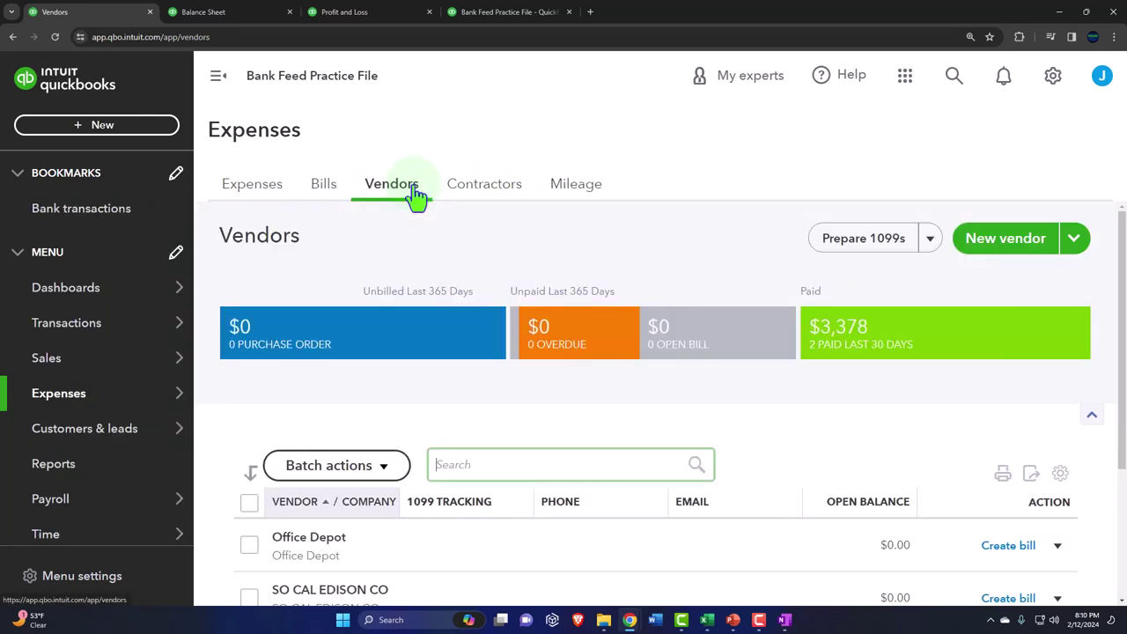
pyautogui.click(218, 77)
pyautogui.scroll(-2, 300, 243)
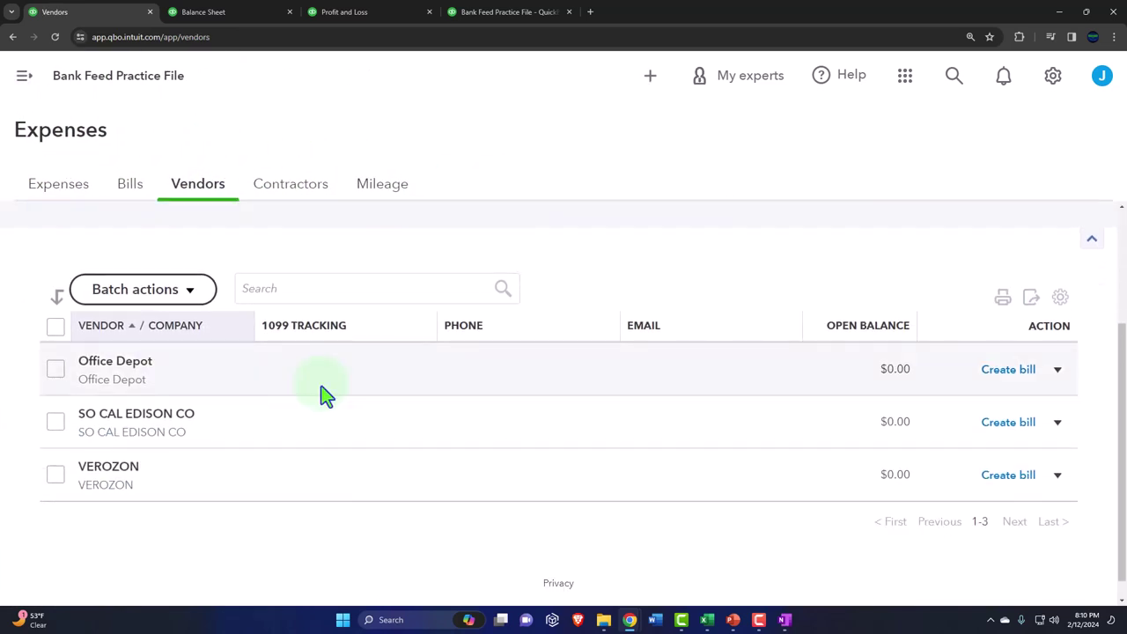
pyautogui.click(225, 371)
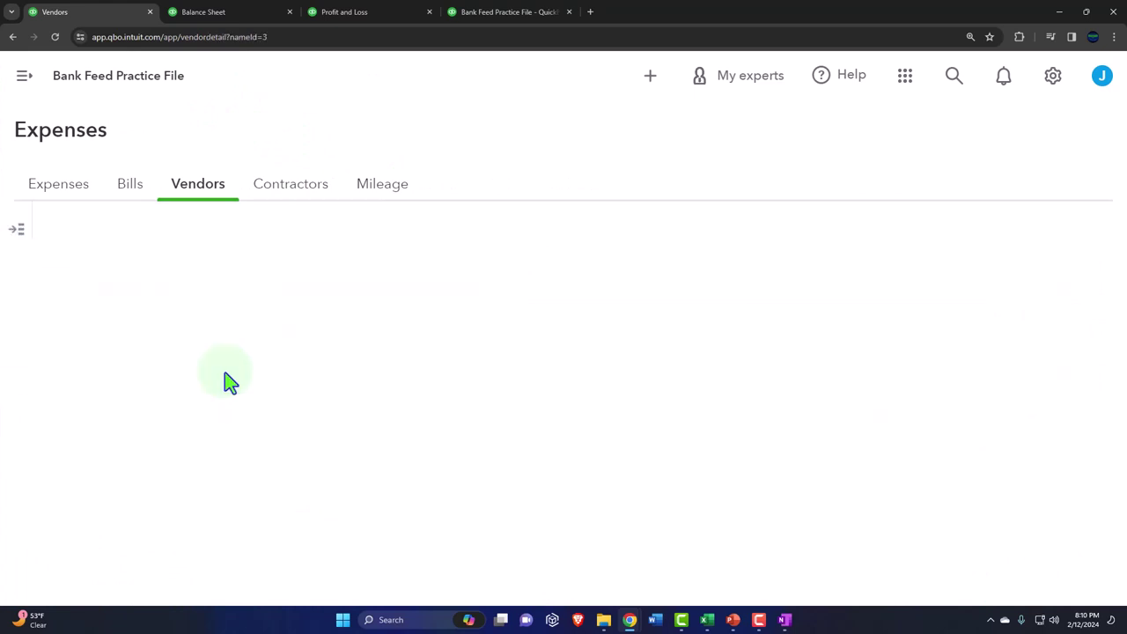
pyautogui.scroll(-2, 396, 379)
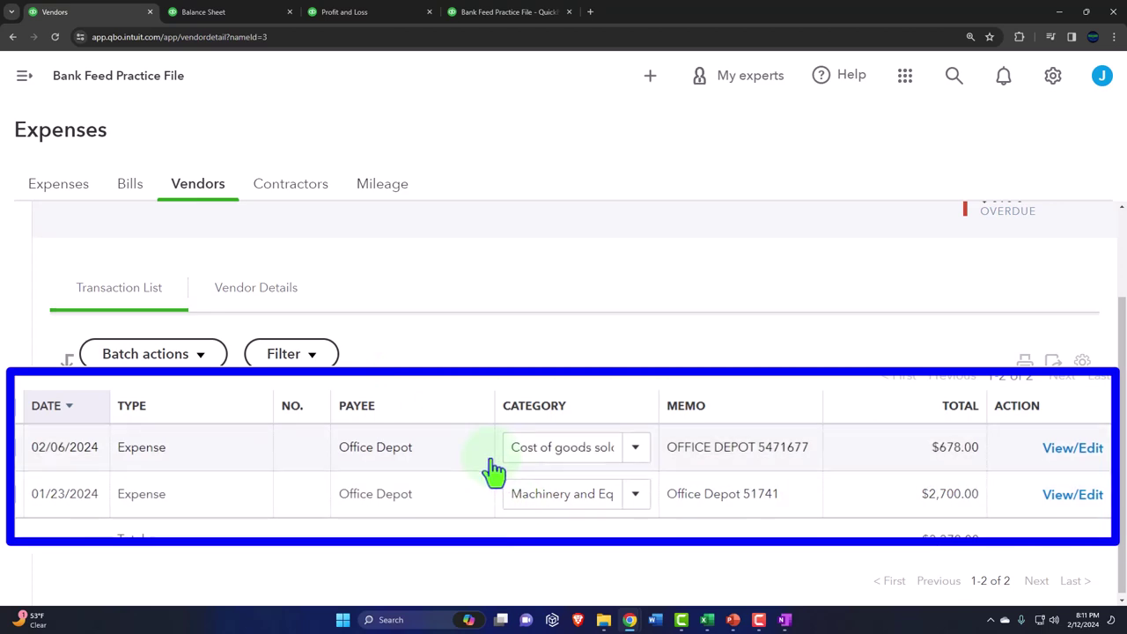
# Step: Return to the Balance Sheet and examine the bank, receivable, fixed asset and equity lines through February 2024
pyautogui.click(212, 12)
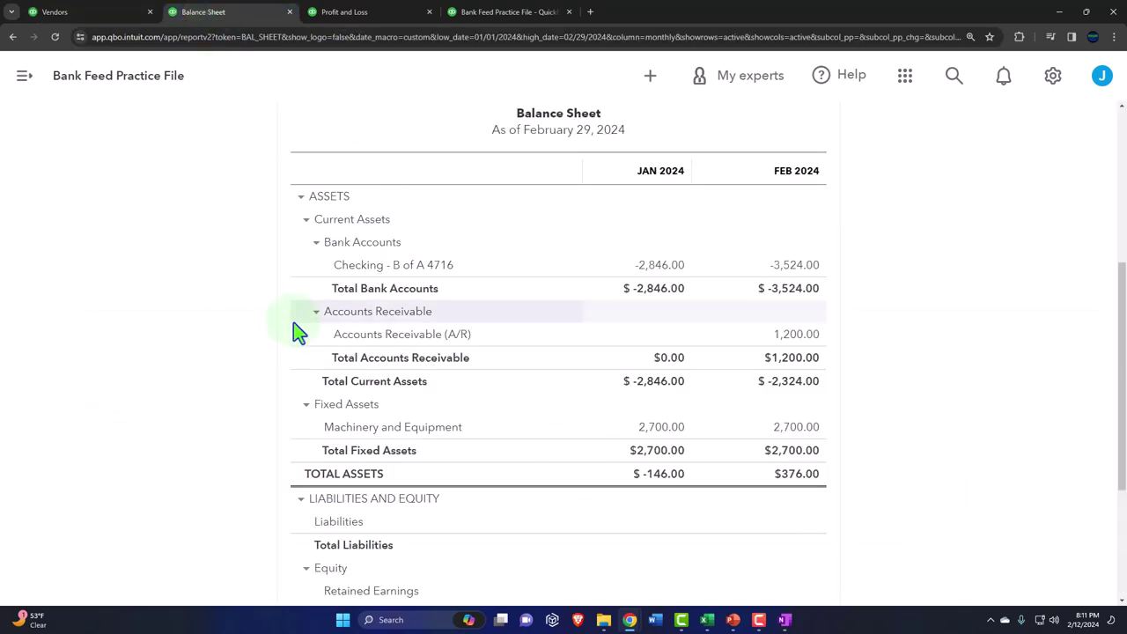
pyautogui.scroll(3, 577, 246)
pyautogui.scroll(-1, 843, 378)
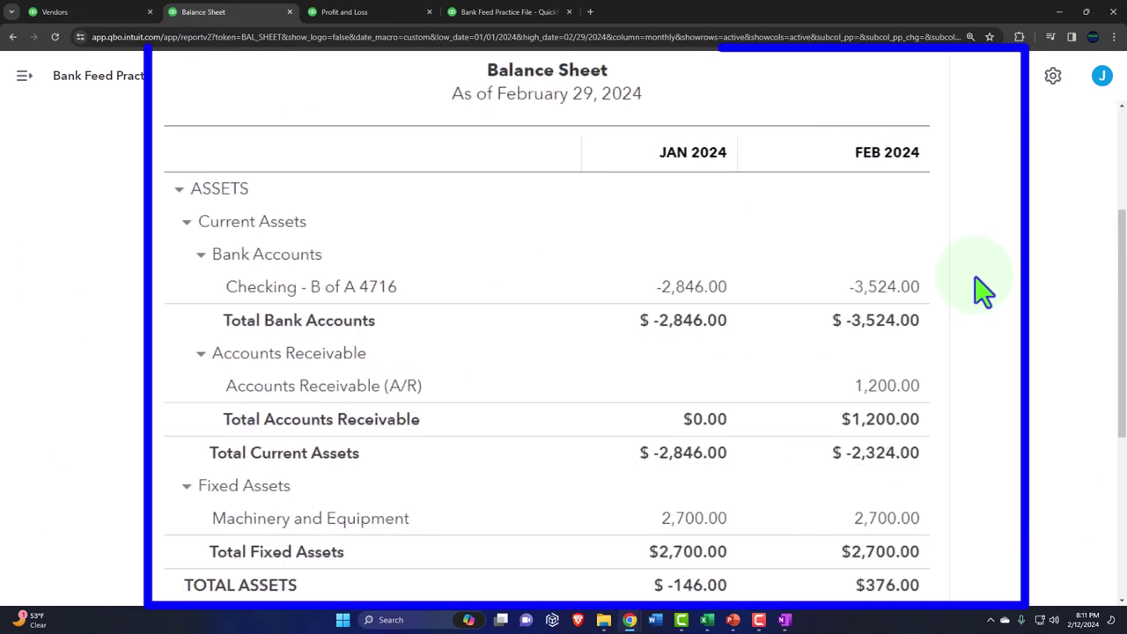
pyautogui.scroll(-1, 977, 282)
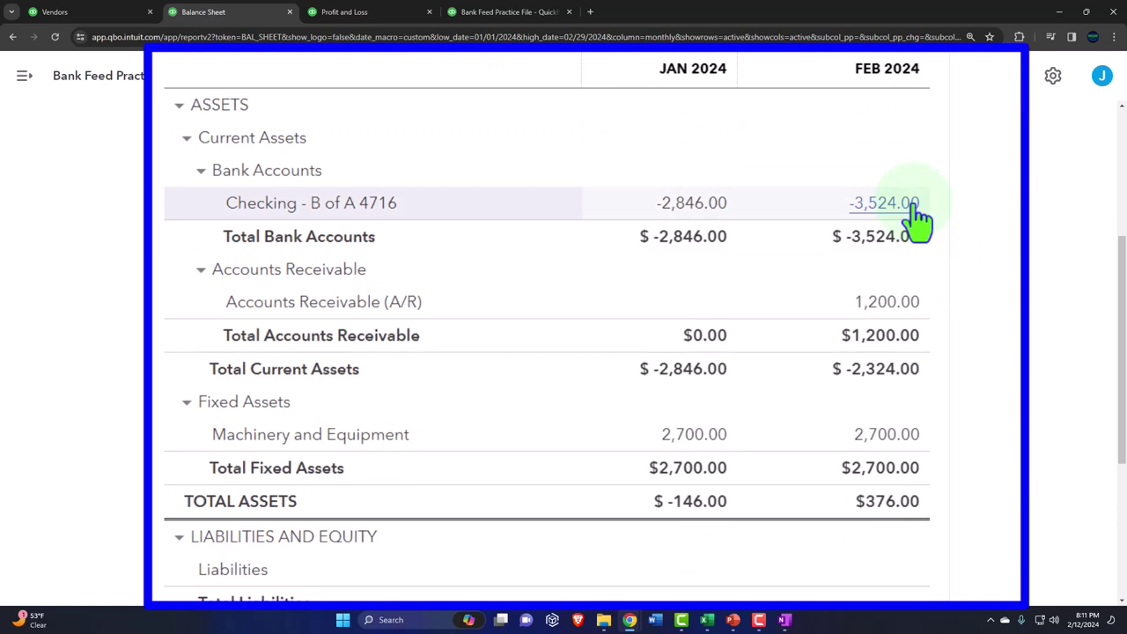
pyautogui.scroll(-1, 916, 220)
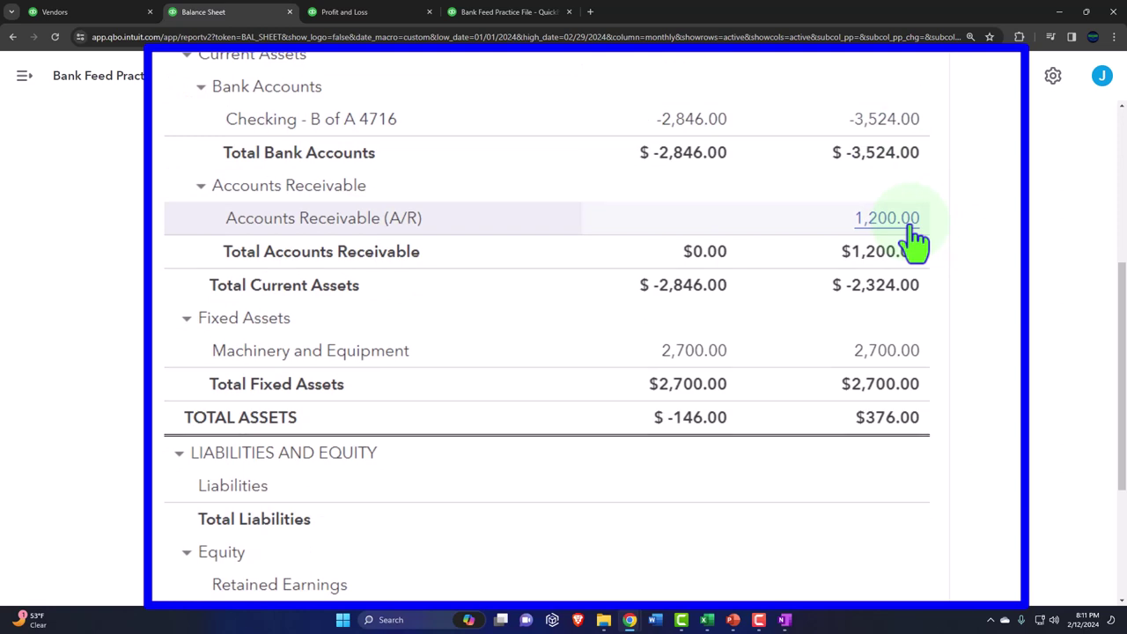
pyautogui.scroll(-1, 916, 238)
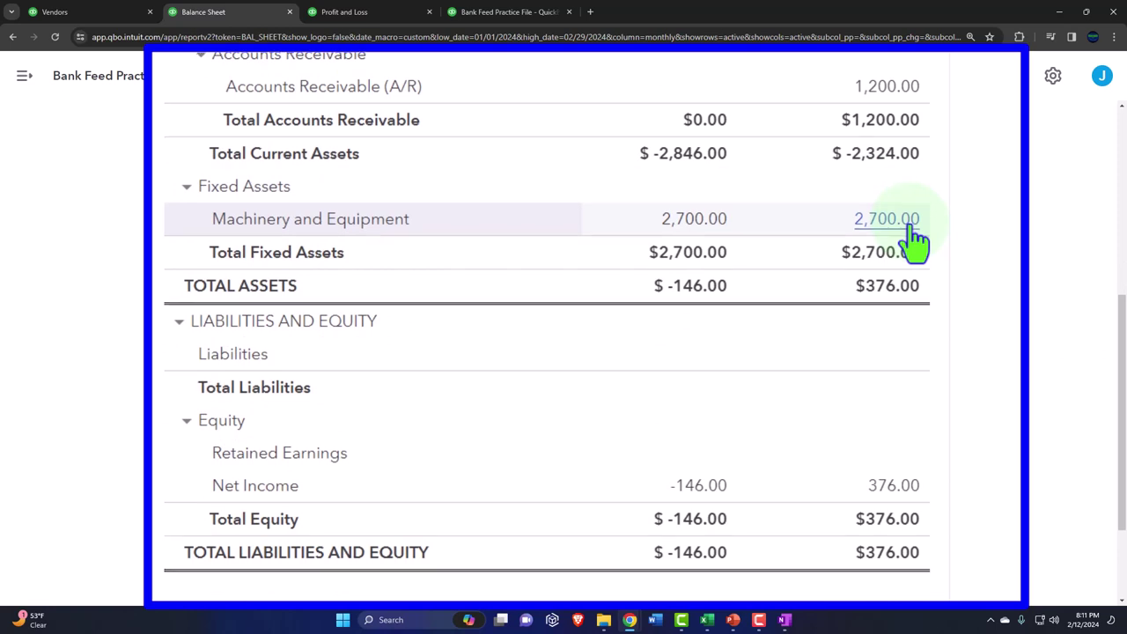
pyautogui.scroll(-1, 914, 240)
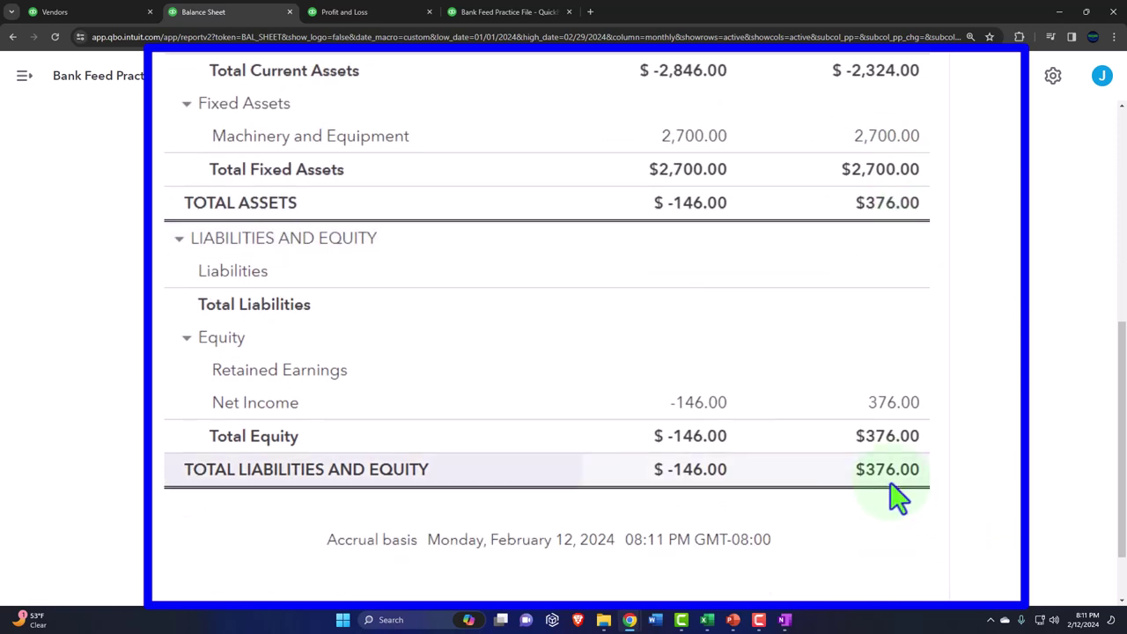
pyautogui.scroll(3, 898, 498)
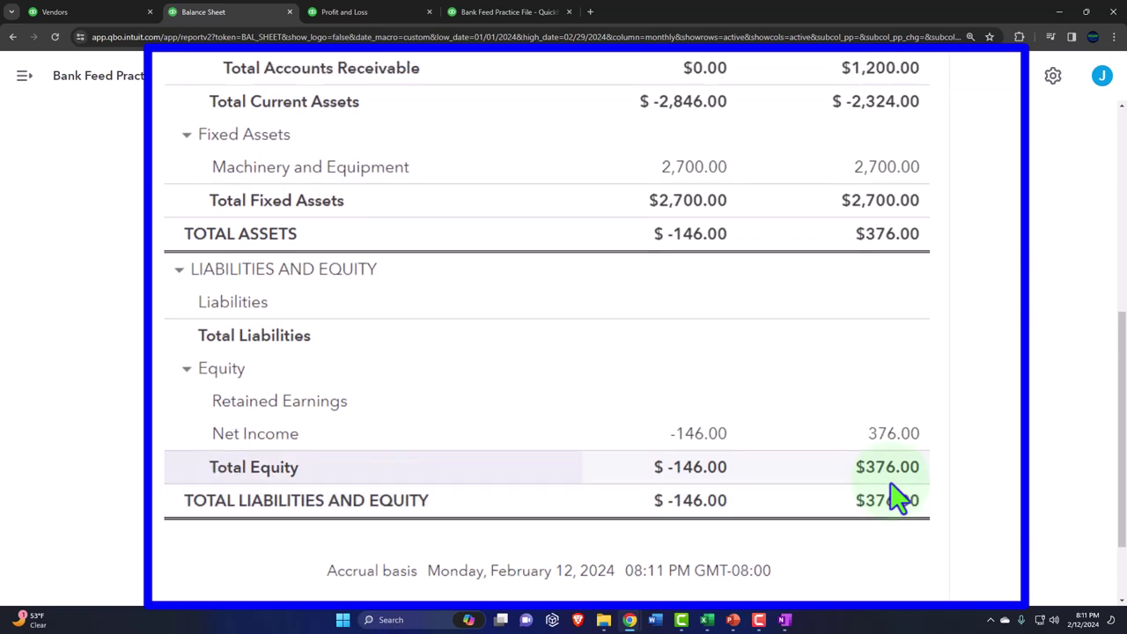
pyautogui.scroll(-3, 931, 309)
pyautogui.scroll(-1, 1004, 407)
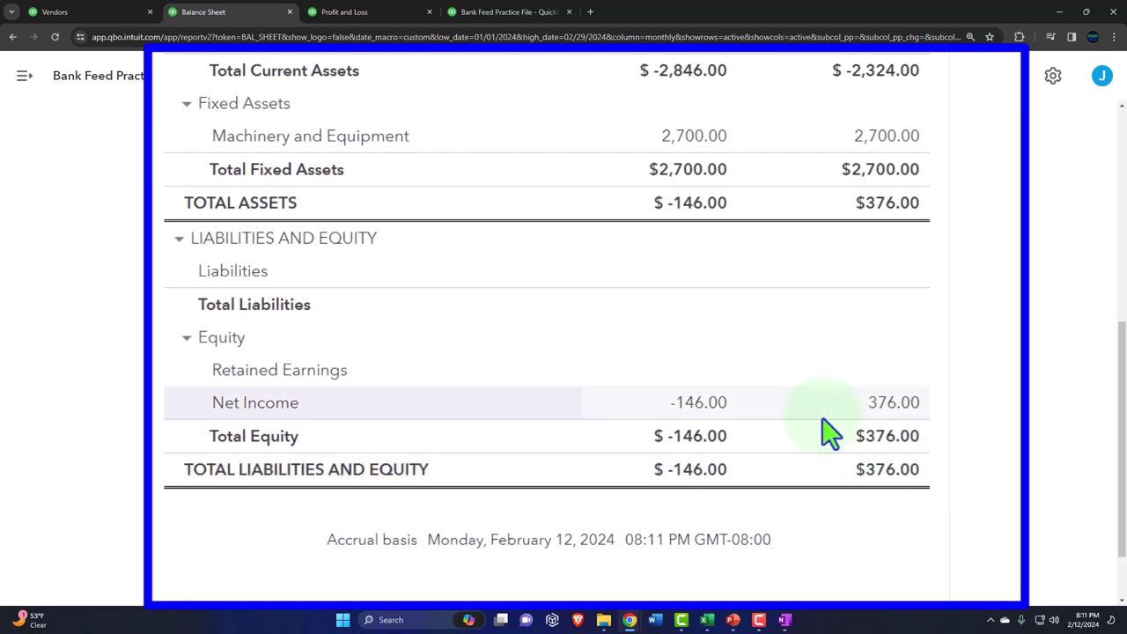
# Step: Return to the Profit and Loss report and examine it from product income down to net income
pyautogui.click(361, 12)
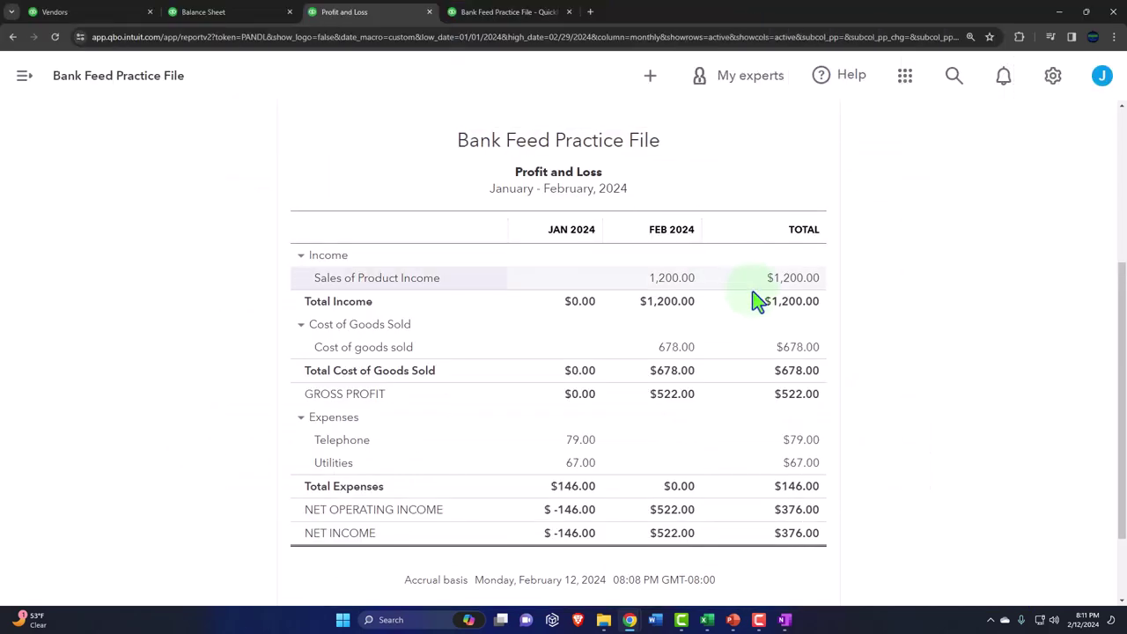
pyautogui.scroll(2, 722, 295)
pyautogui.scroll(-2, 881, 370)
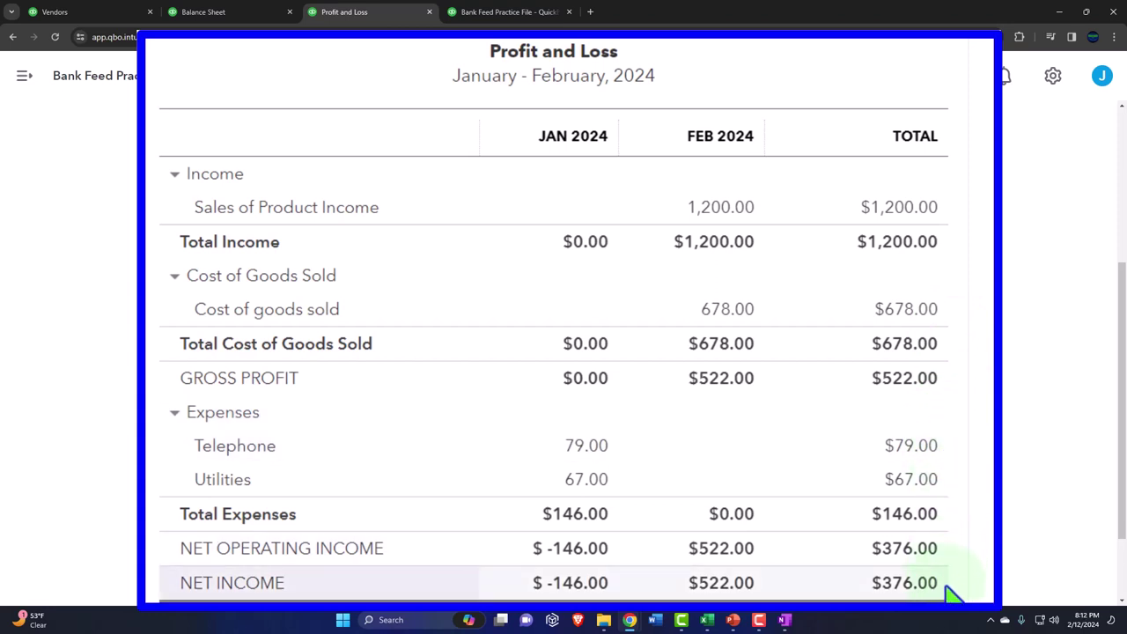
# Step: Recheck the Balance Sheet's equity section, and rerun the Trial Balance for 01/01/2024 to 02/29/2024 to examine its accounts
pyautogui.click(252, 12)
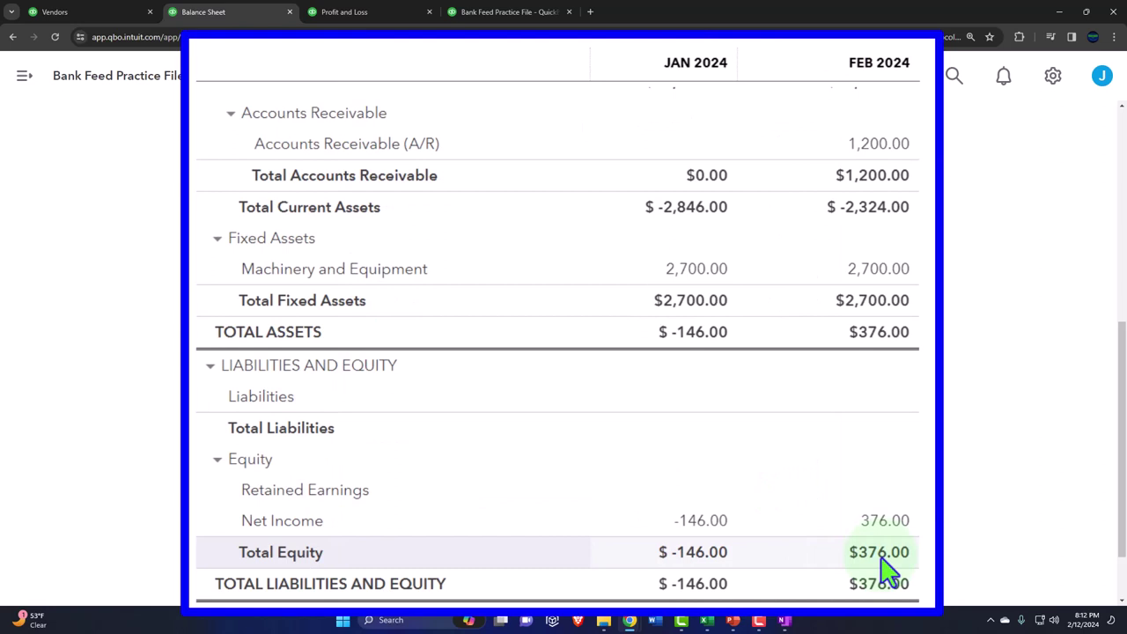
pyautogui.click(509, 11)
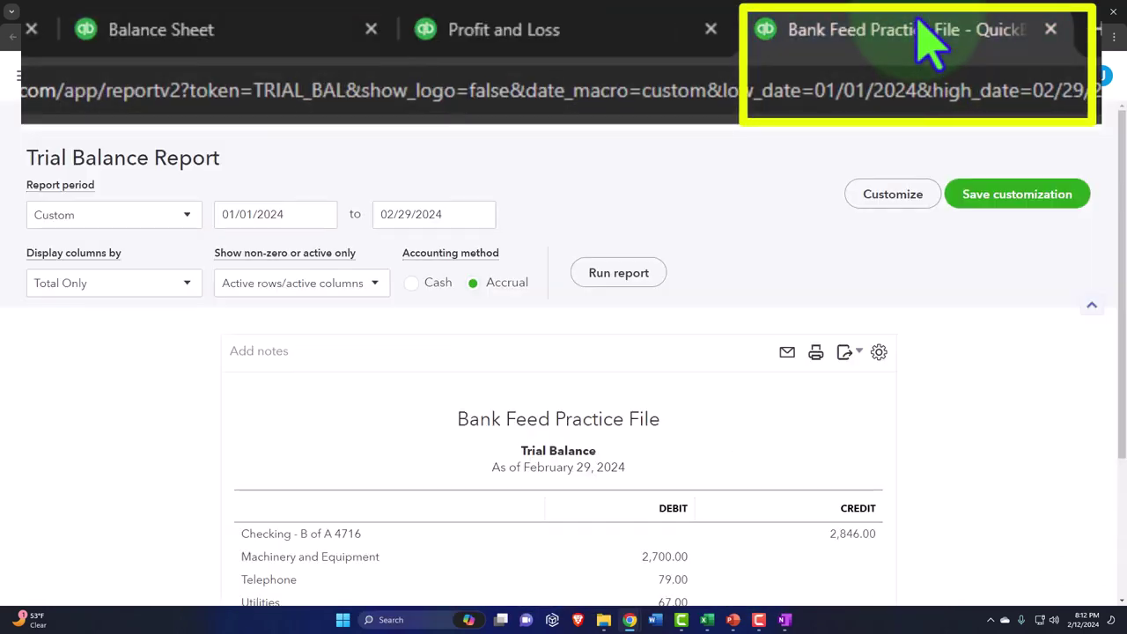
pyautogui.scroll(-2, 355, 303)
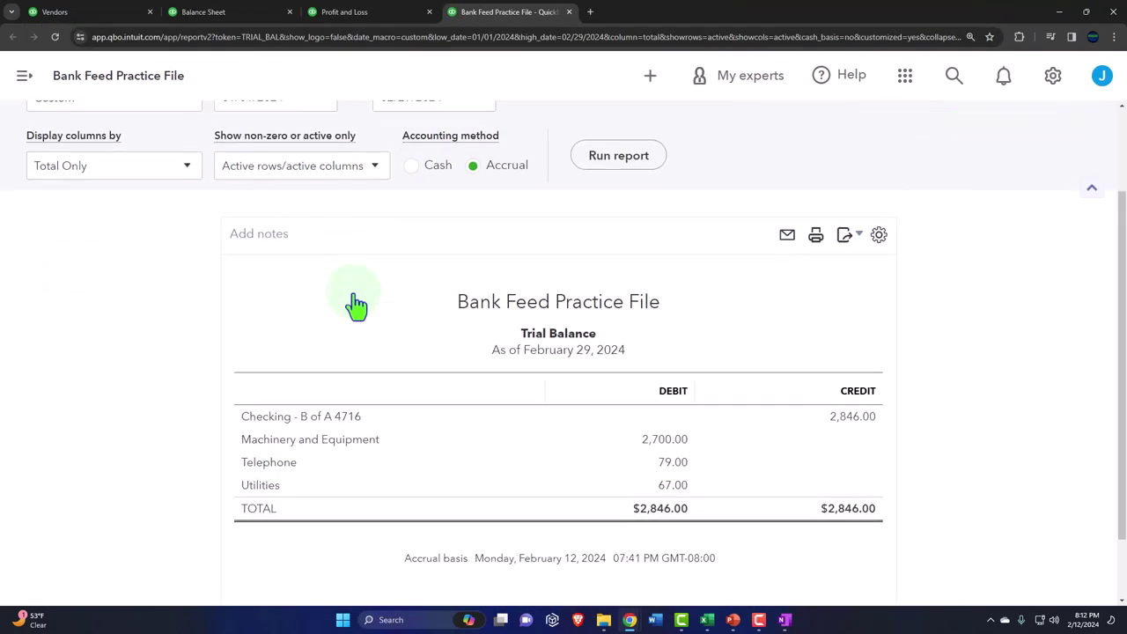
pyautogui.scroll(2, 354, 303)
pyautogui.scroll(-2, 352, 302)
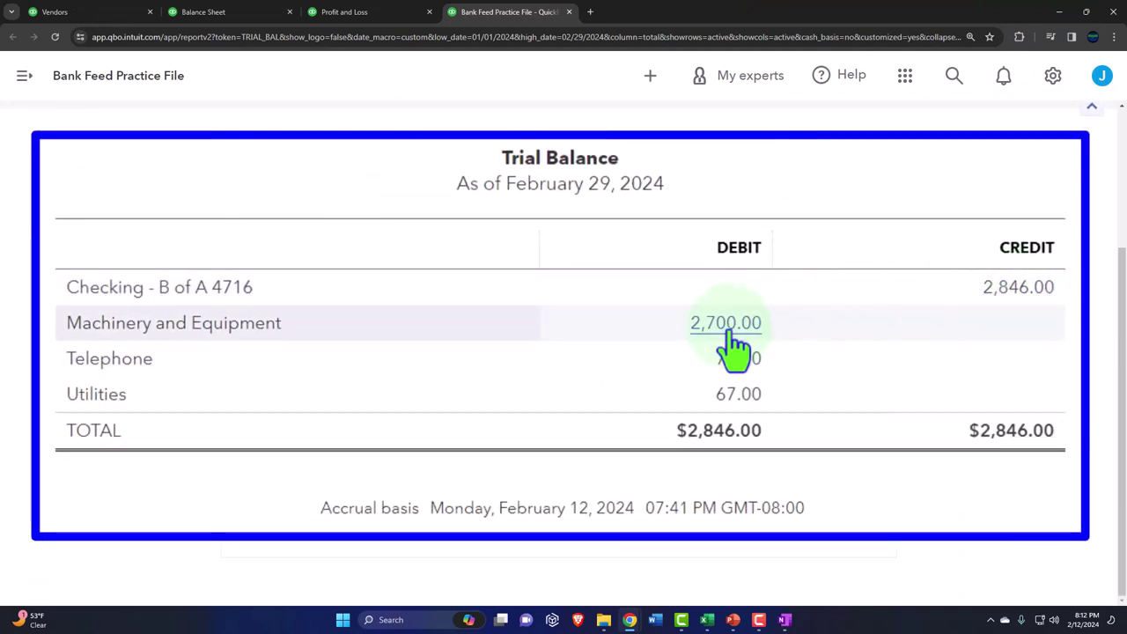
pyautogui.scroll(3, 735, 361)
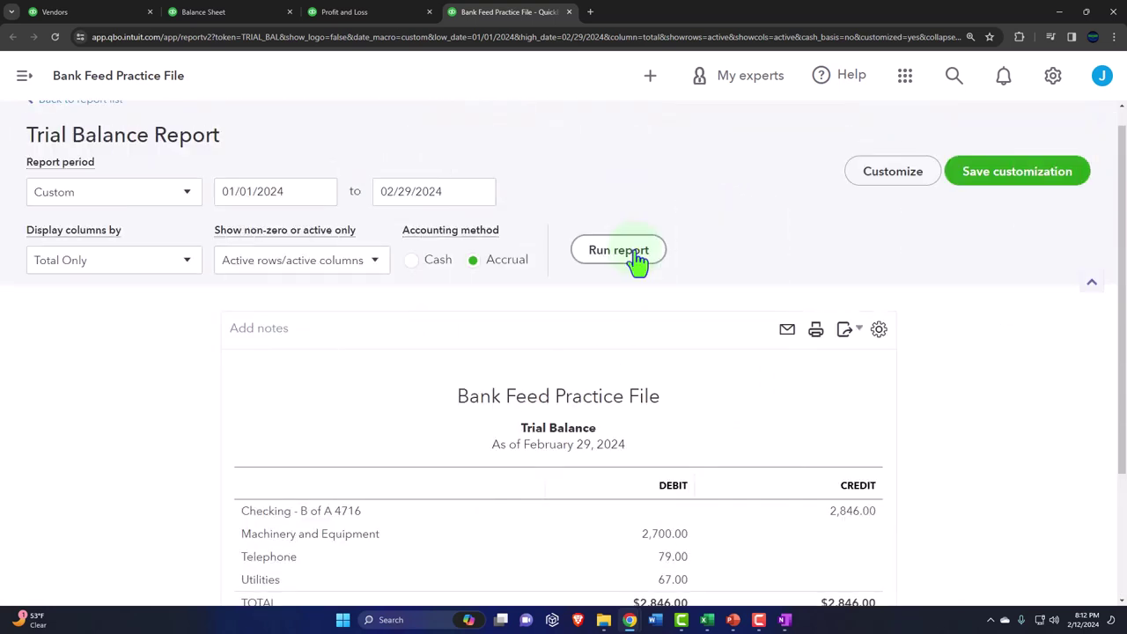
pyautogui.click(637, 259)
pyautogui.scroll(-3, 637, 264)
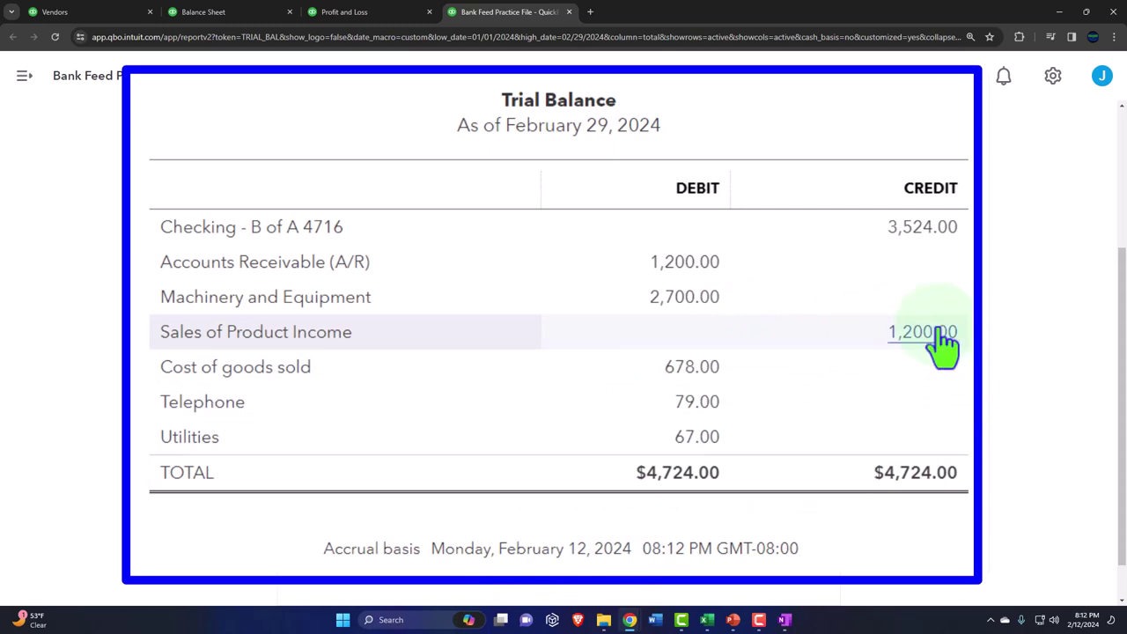
# Step: Set the Trial Balance report period to 01/01/2025 through 01/01/2025 and rerun the report
pyautogui.click(302, 212)
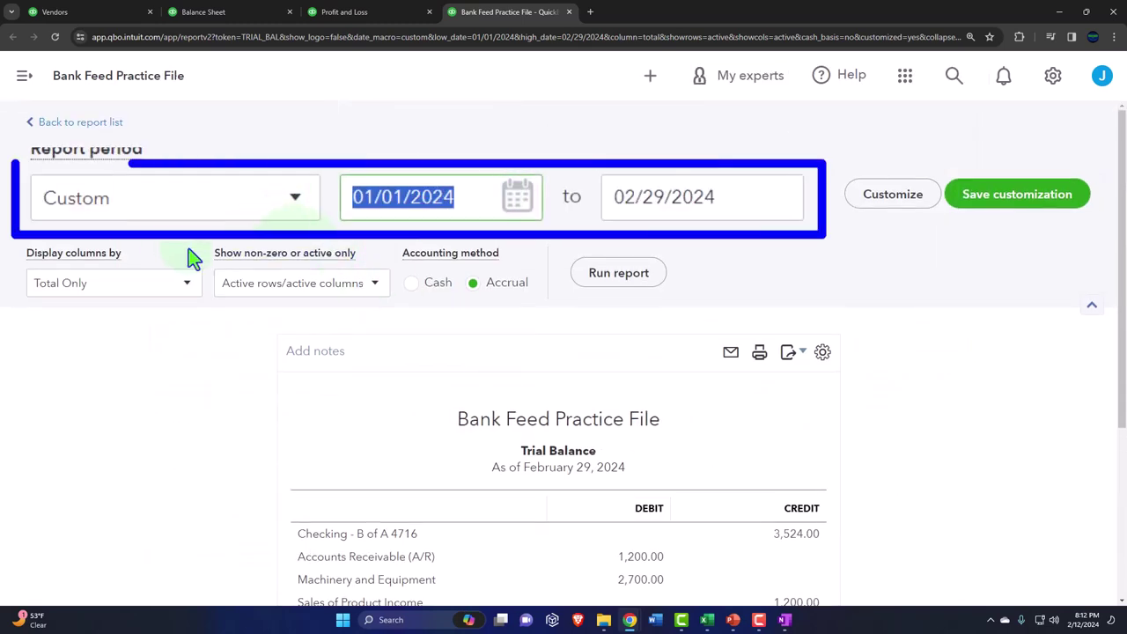
pyautogui.write('010125')
pyautogui.press('Tab')
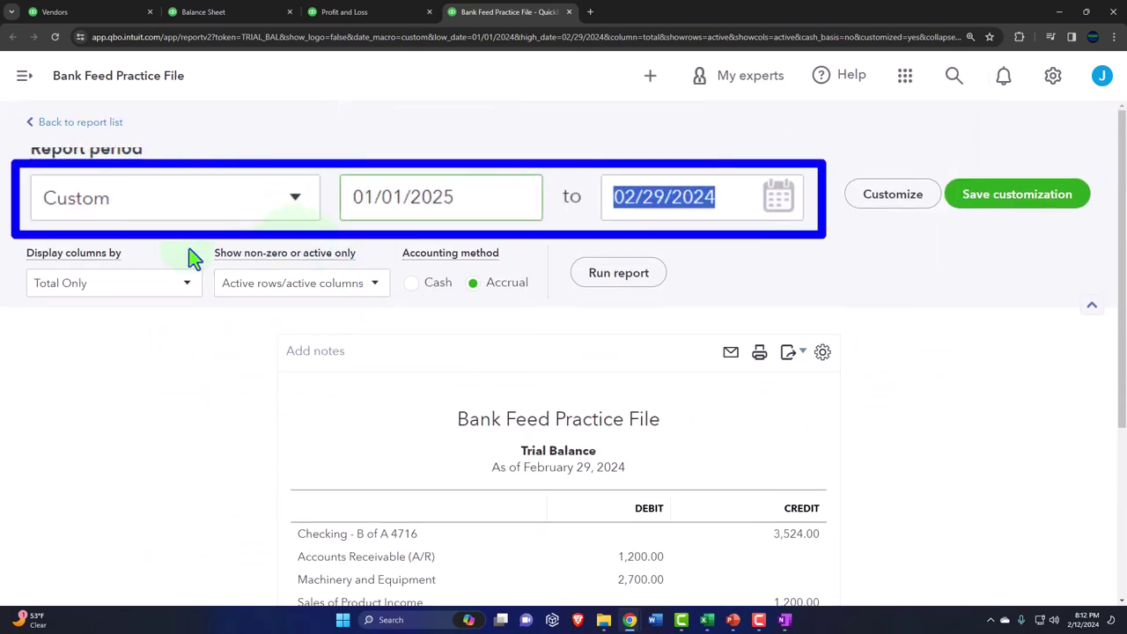
pyautogui.write('01012025')
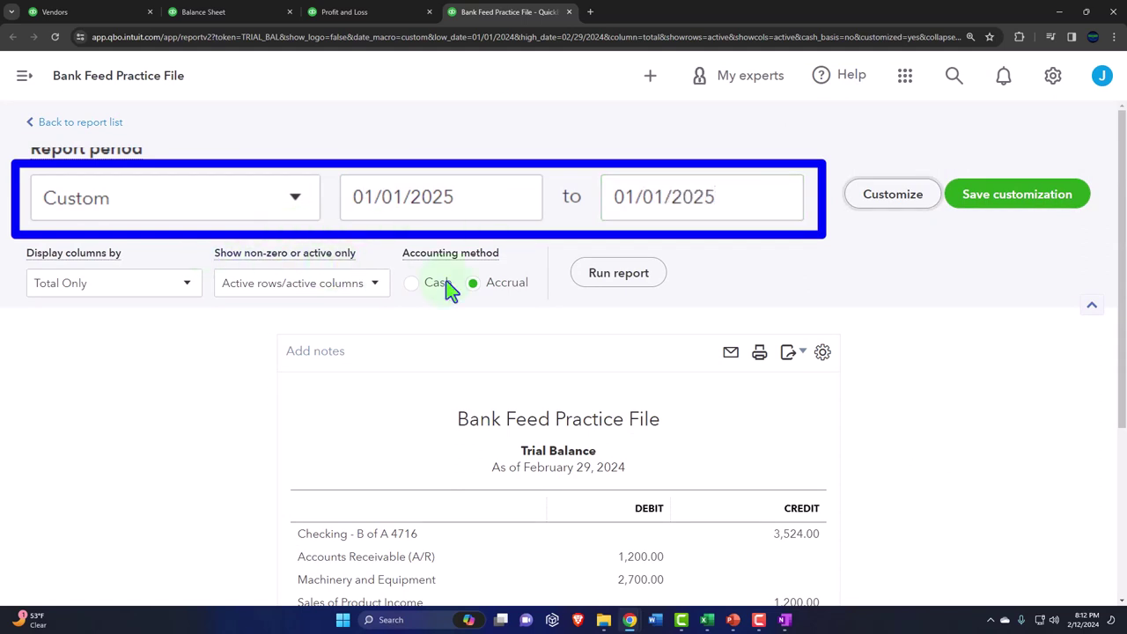
pyautogui.click(603, 283)
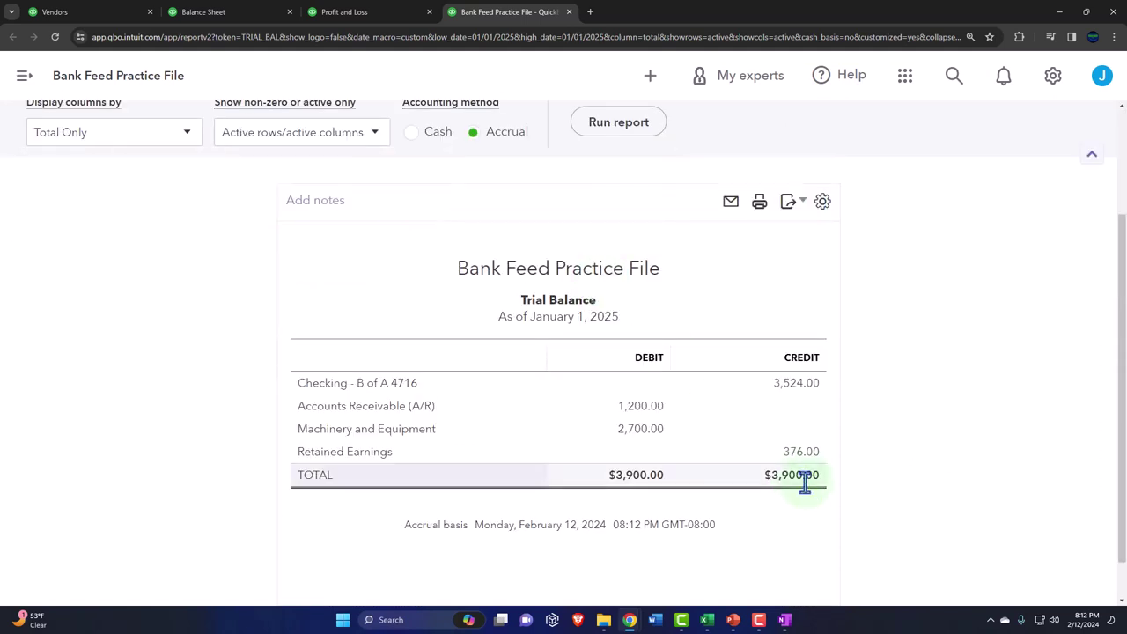